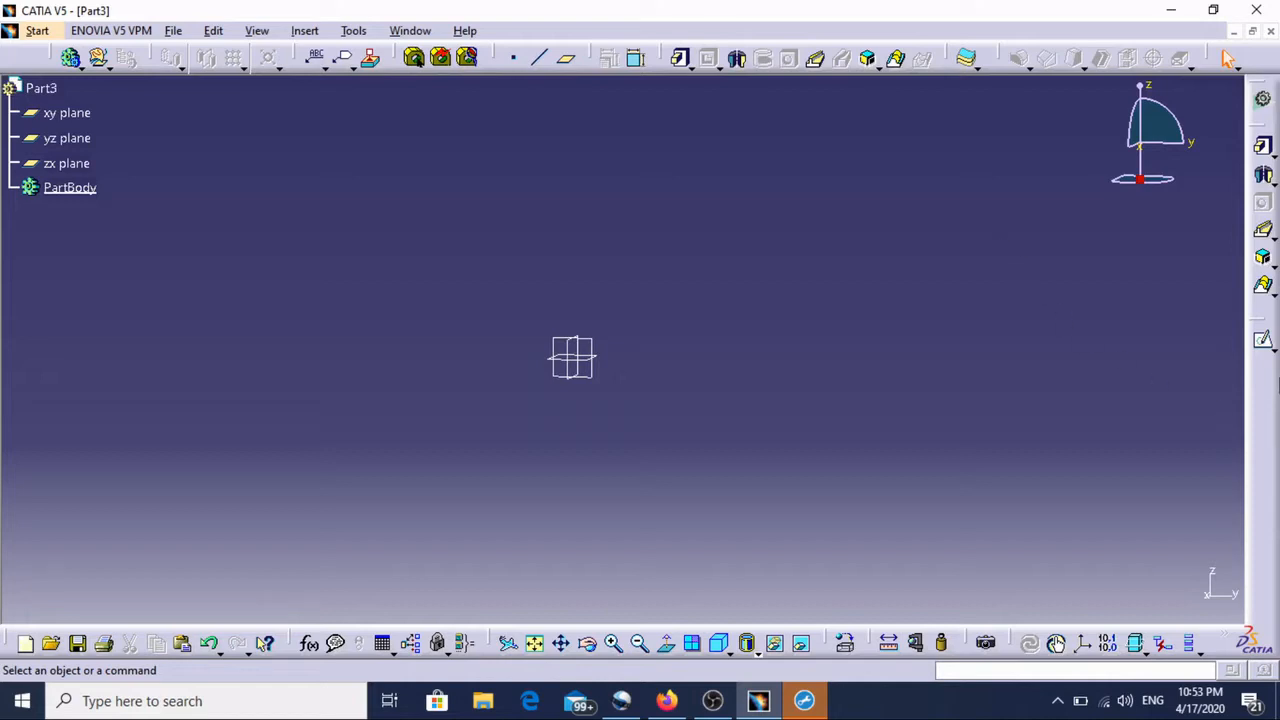
Sketch a rectangle enclosing the origin on the yz plane and exit the sketch
left_click(1263, 340)
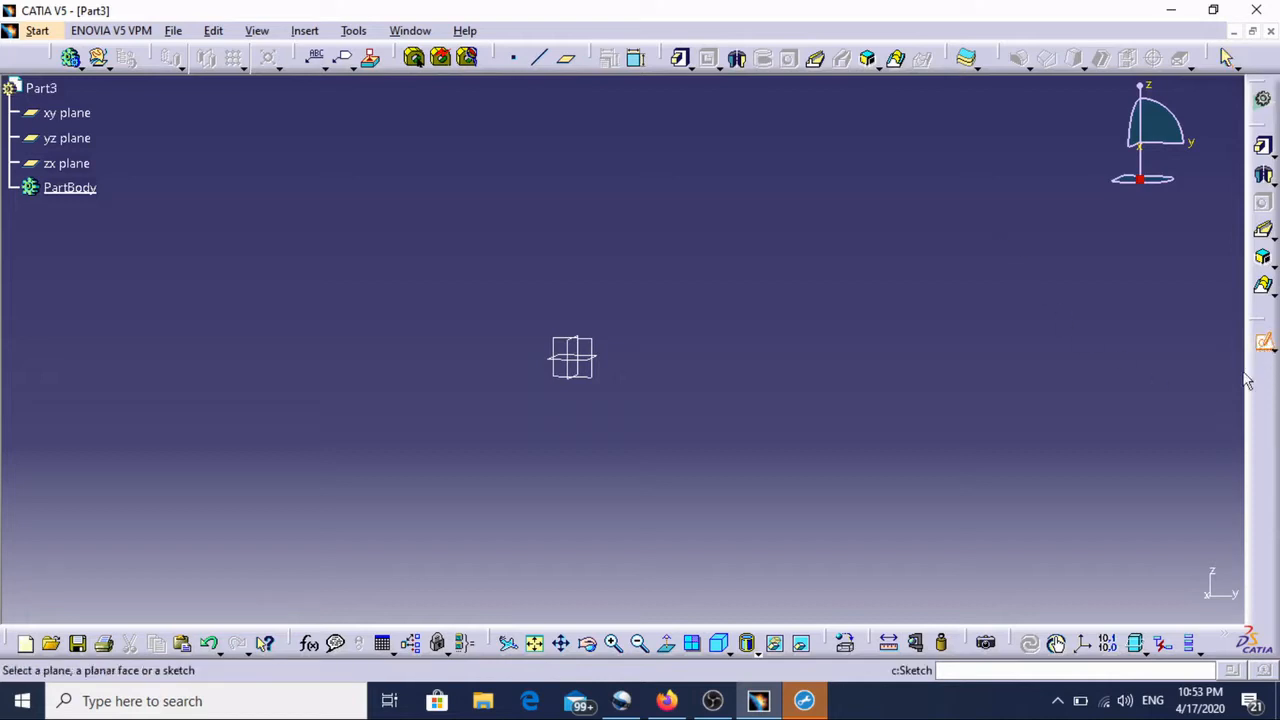
left_click(592, 382)
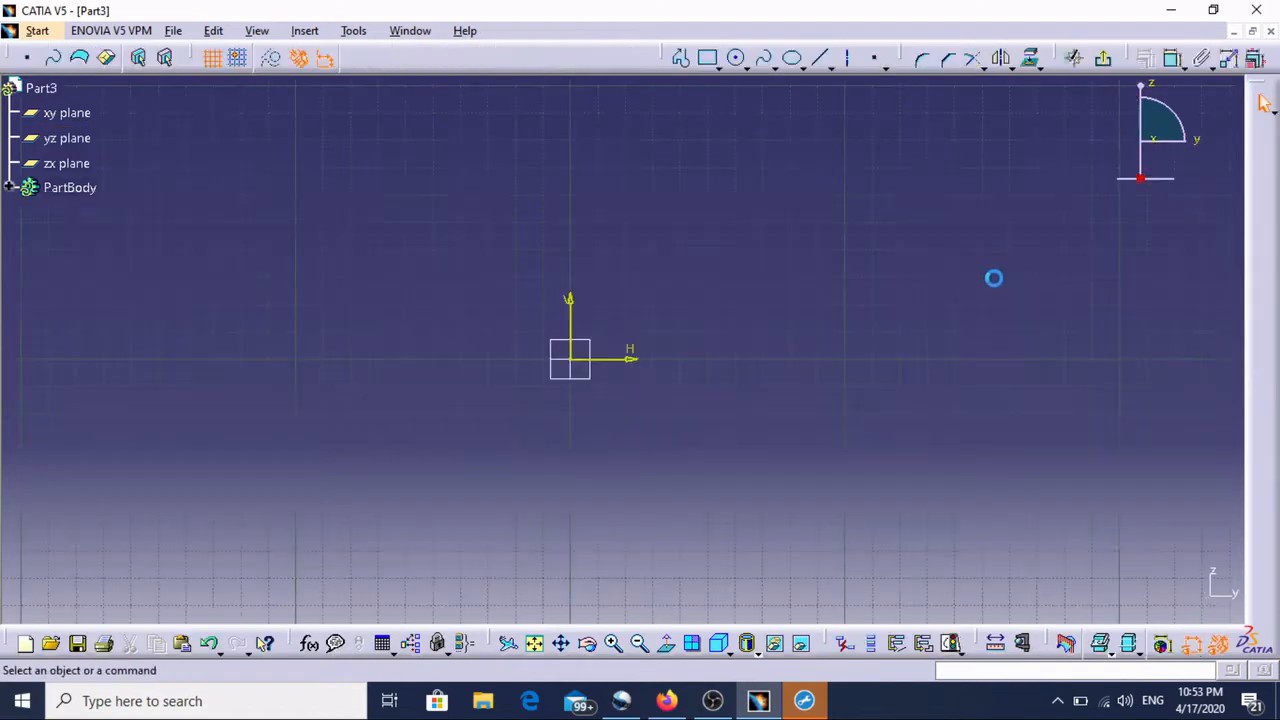
left_click(707, 58)
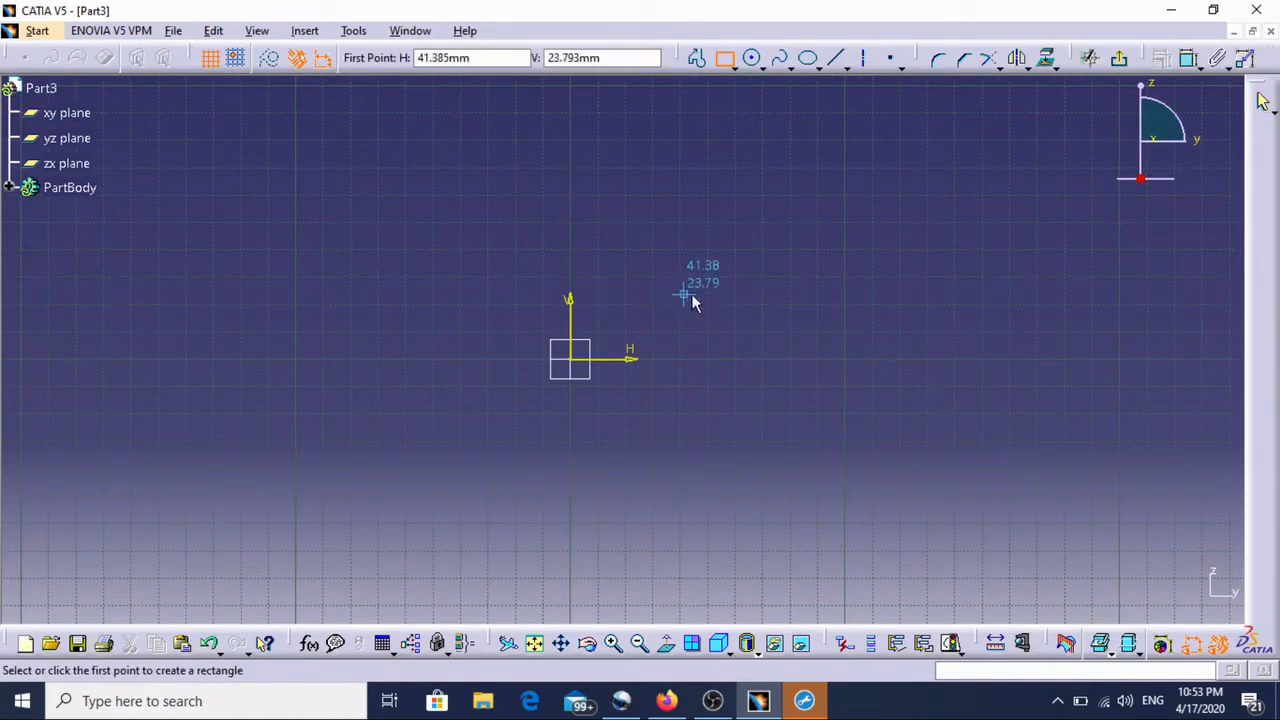
left_click(465, 255)
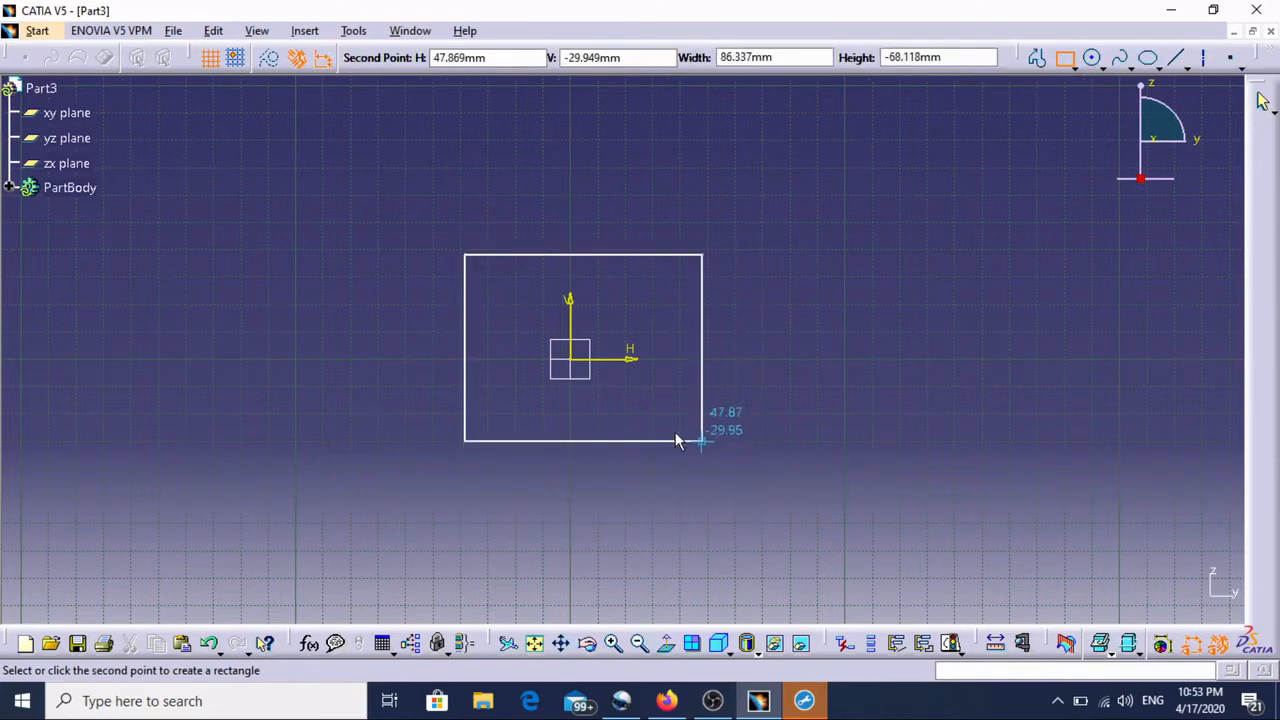
left_click(757, 494)
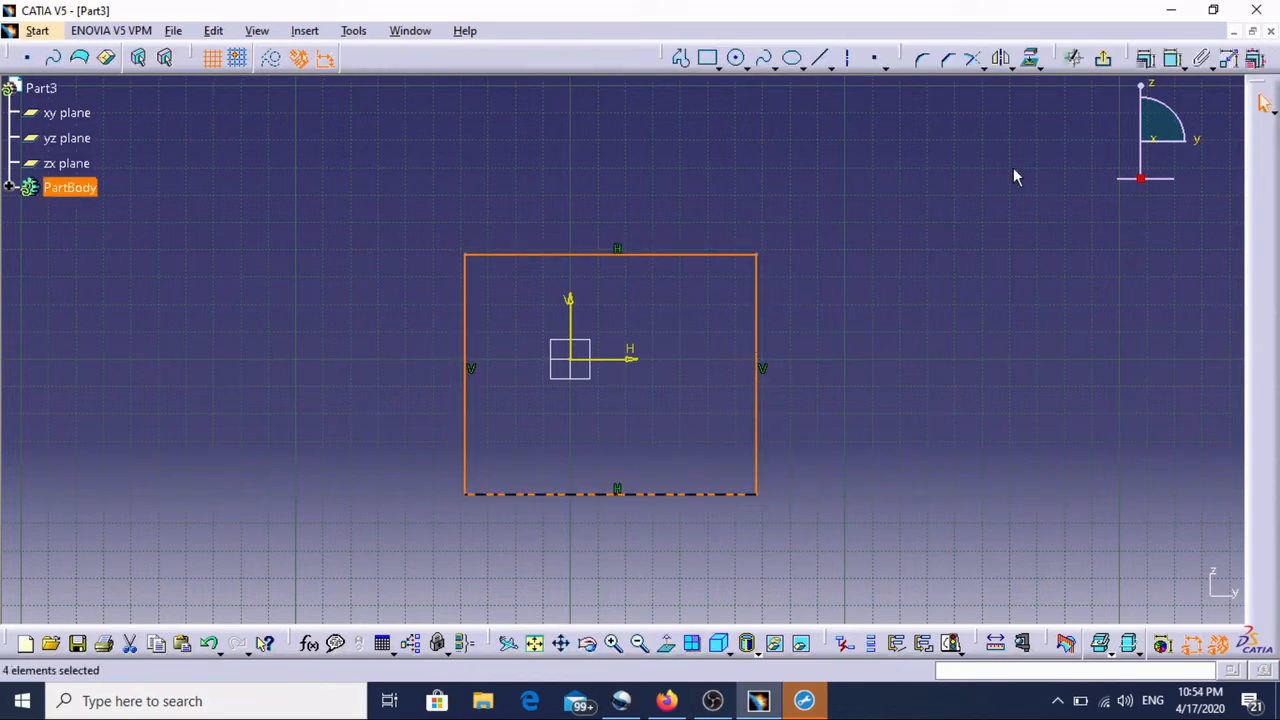
left_click(1103, 58)
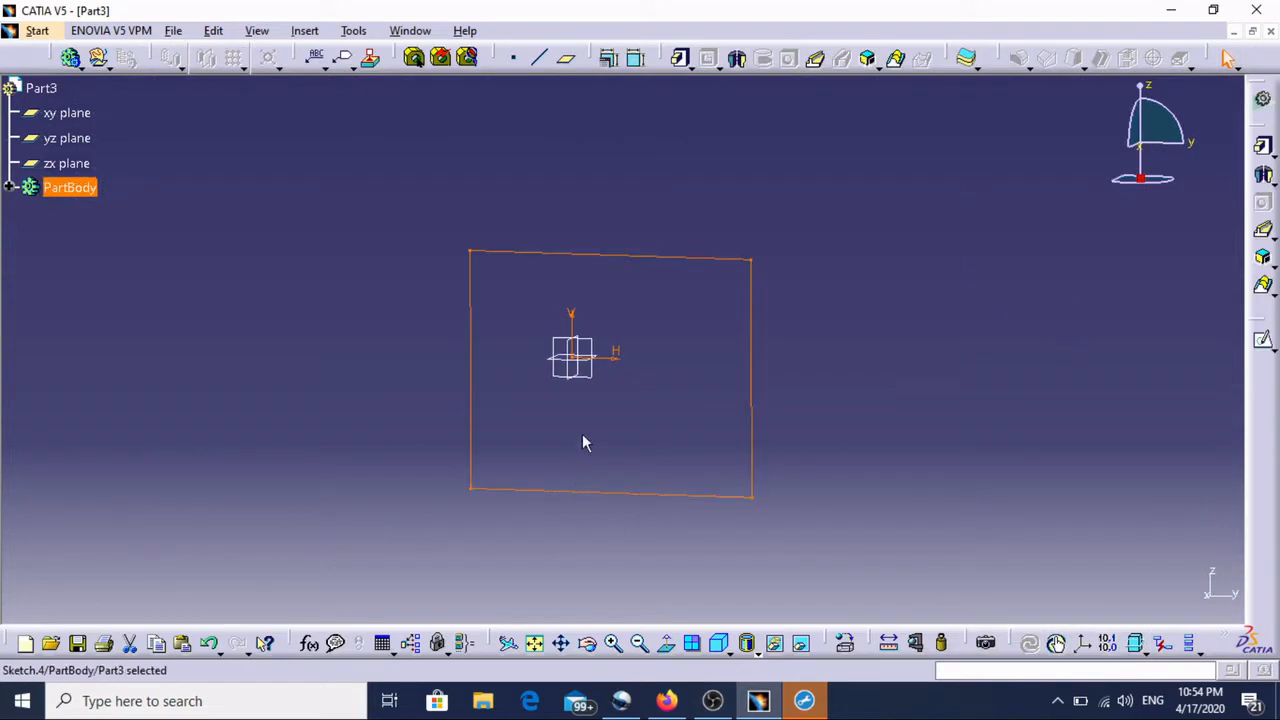
Create a reference plane offset 100 mm from the yz plane
left_click(600, 383)
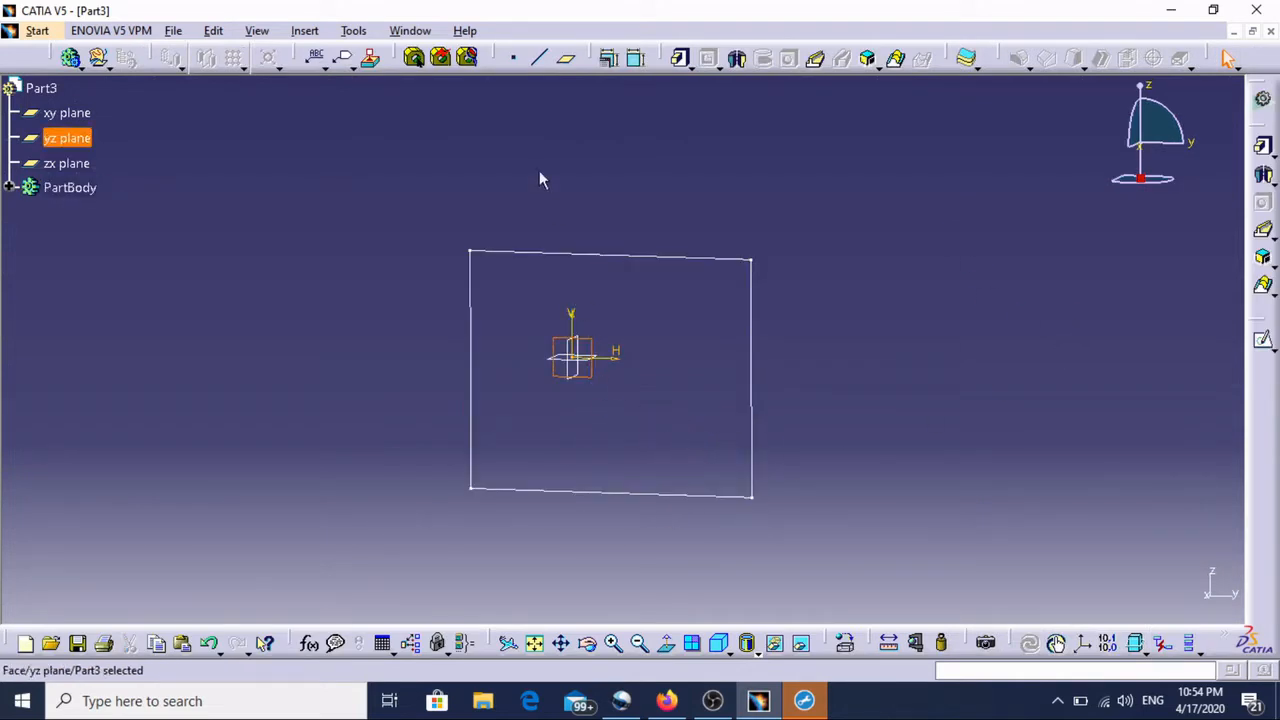
left_click(566, 58)
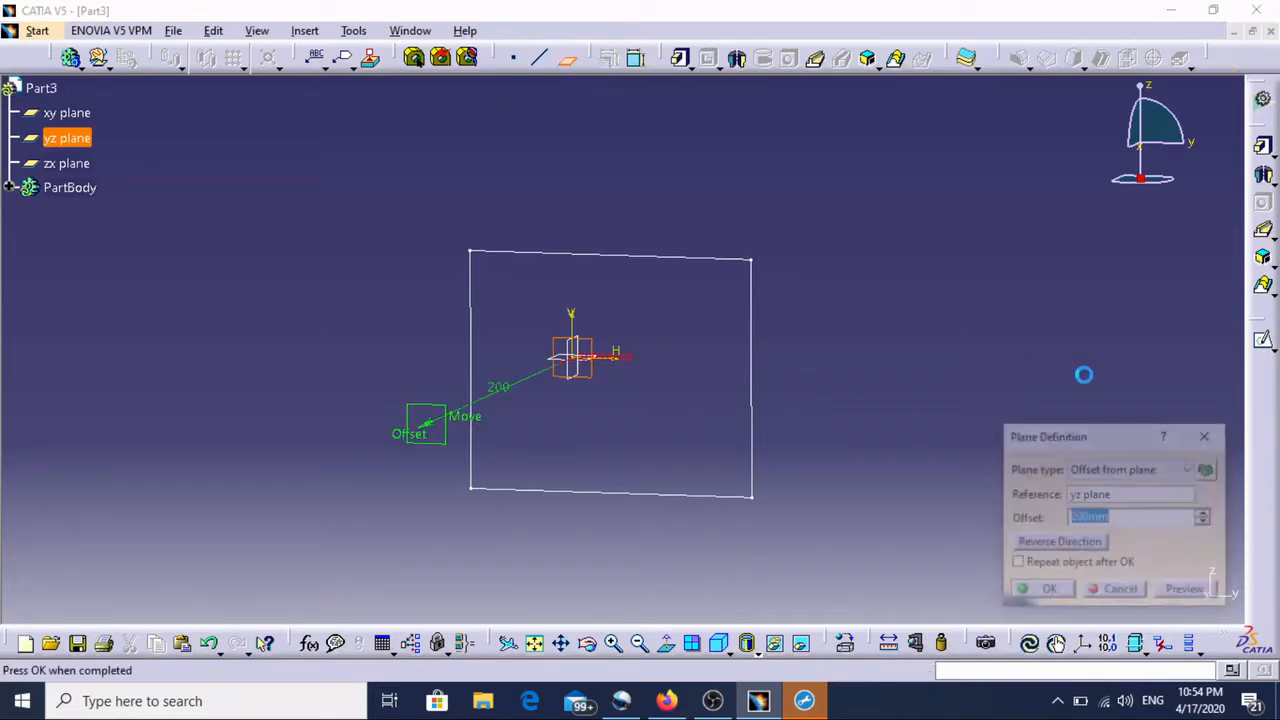
left_click(1162, 470)
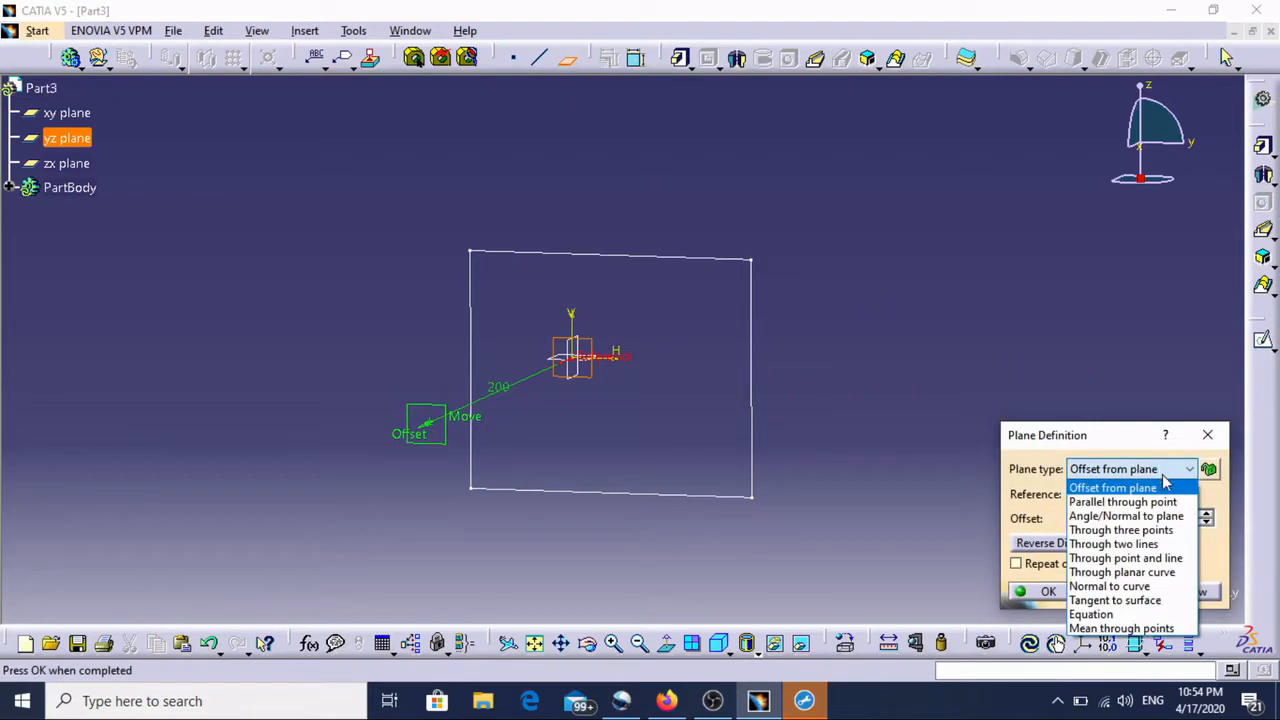
left_click(1160, 487)
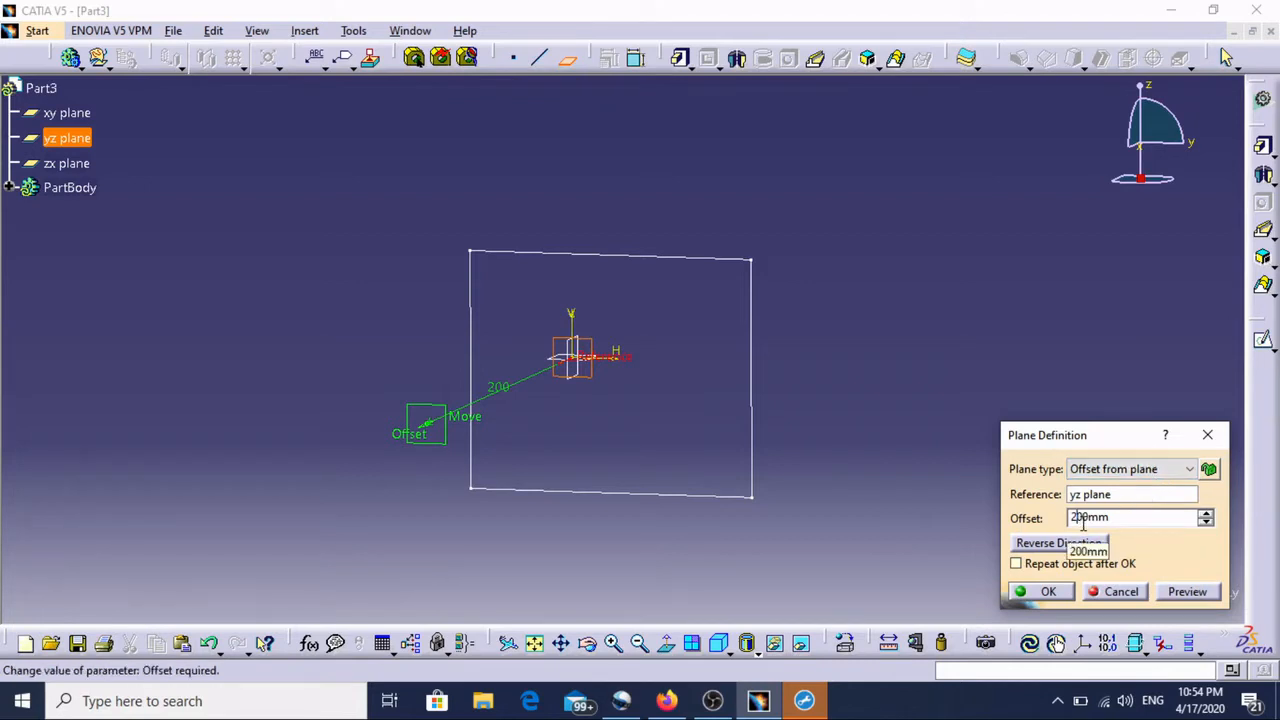
key("BackSpace")
type("1")
key("Return")
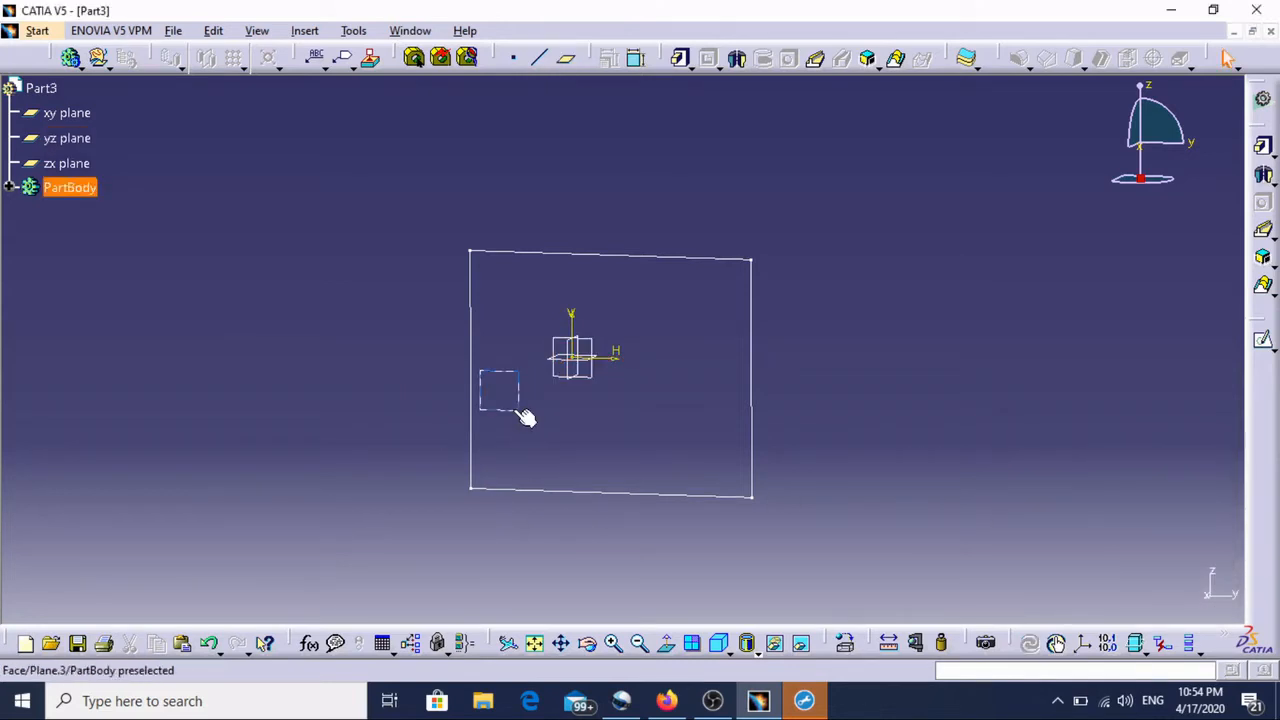
Sketch a second rectangle around the origin on the offset plane, smaller than the first one, and exit the sketch
left_click(520, 410)
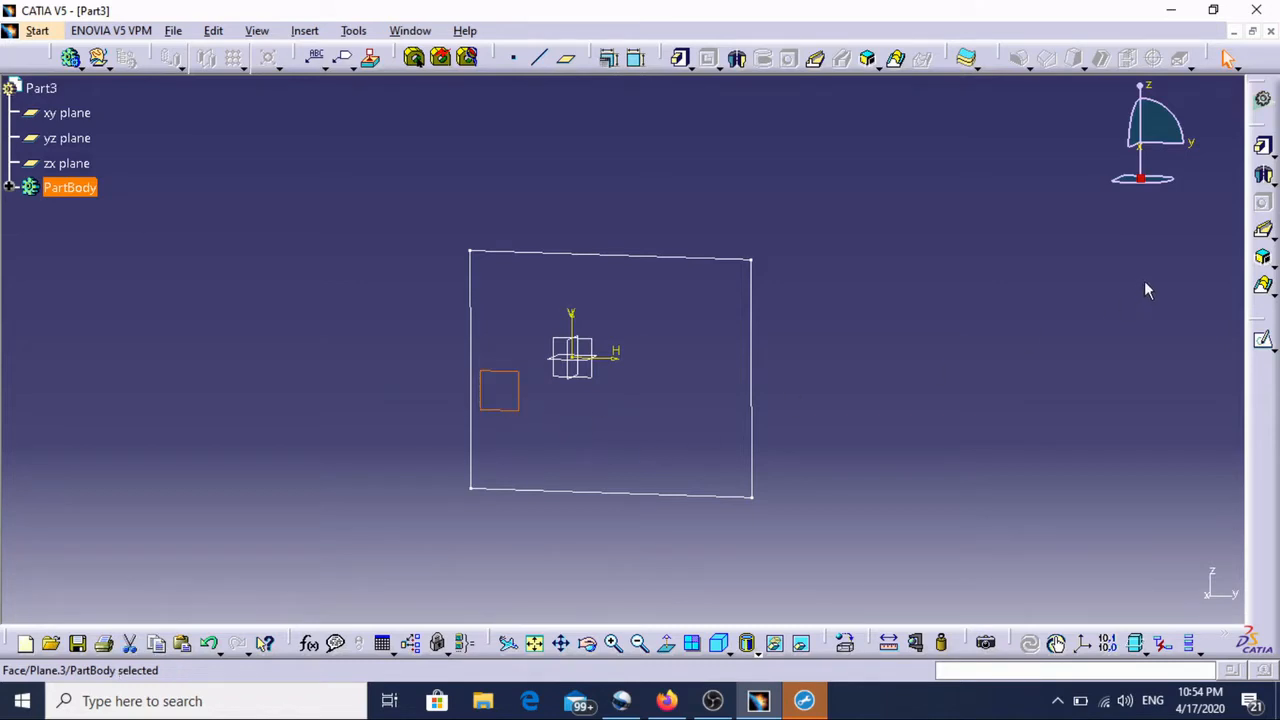
left_click(1263, 340)
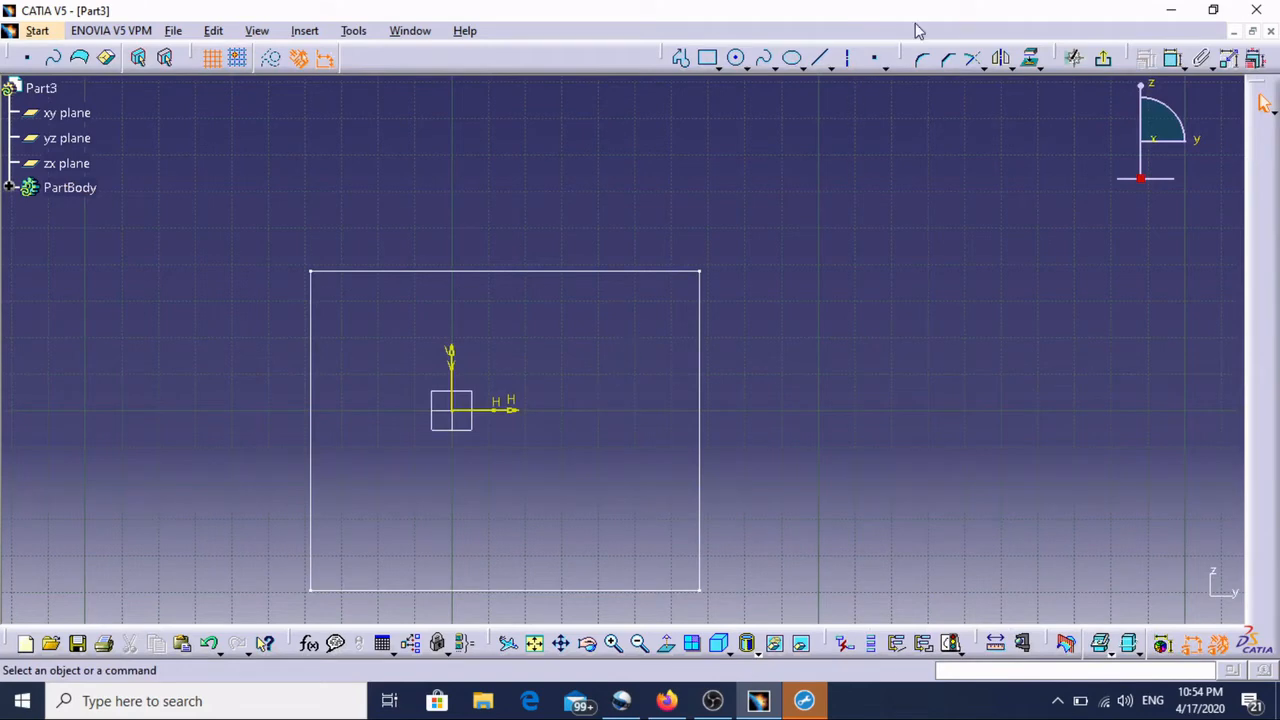
left_click(711, 63)
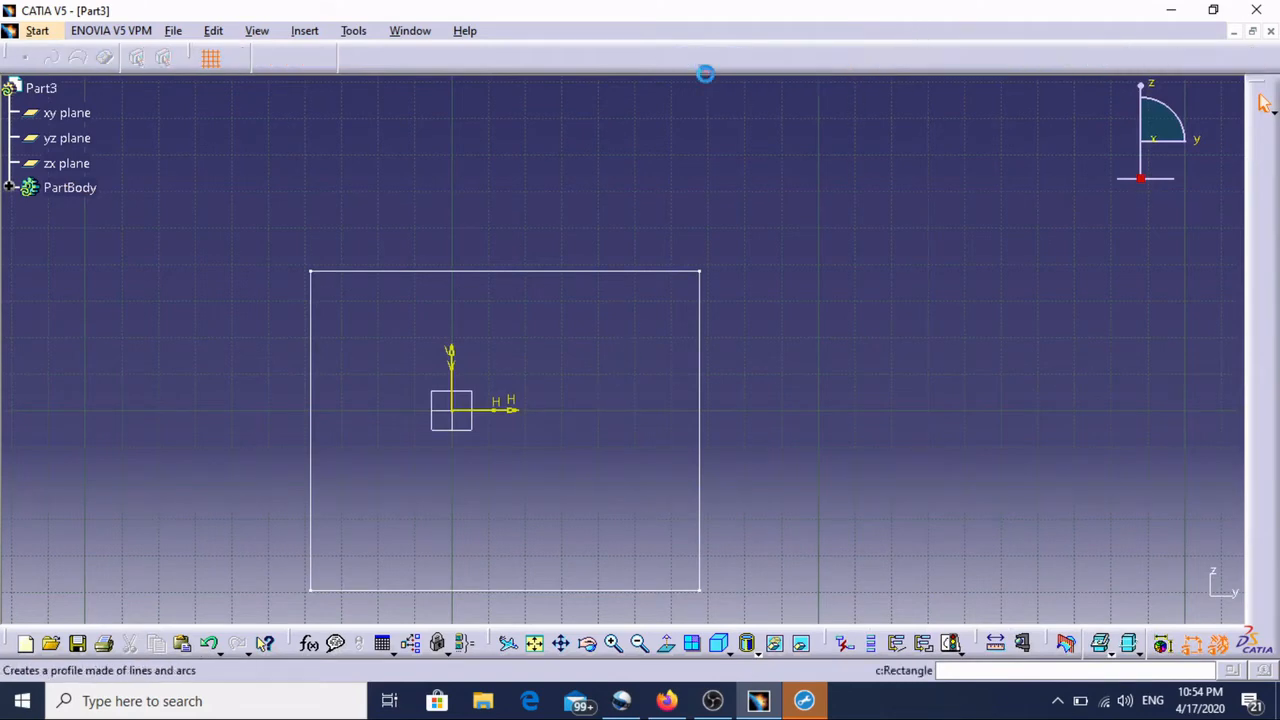
left_click(340, 321)
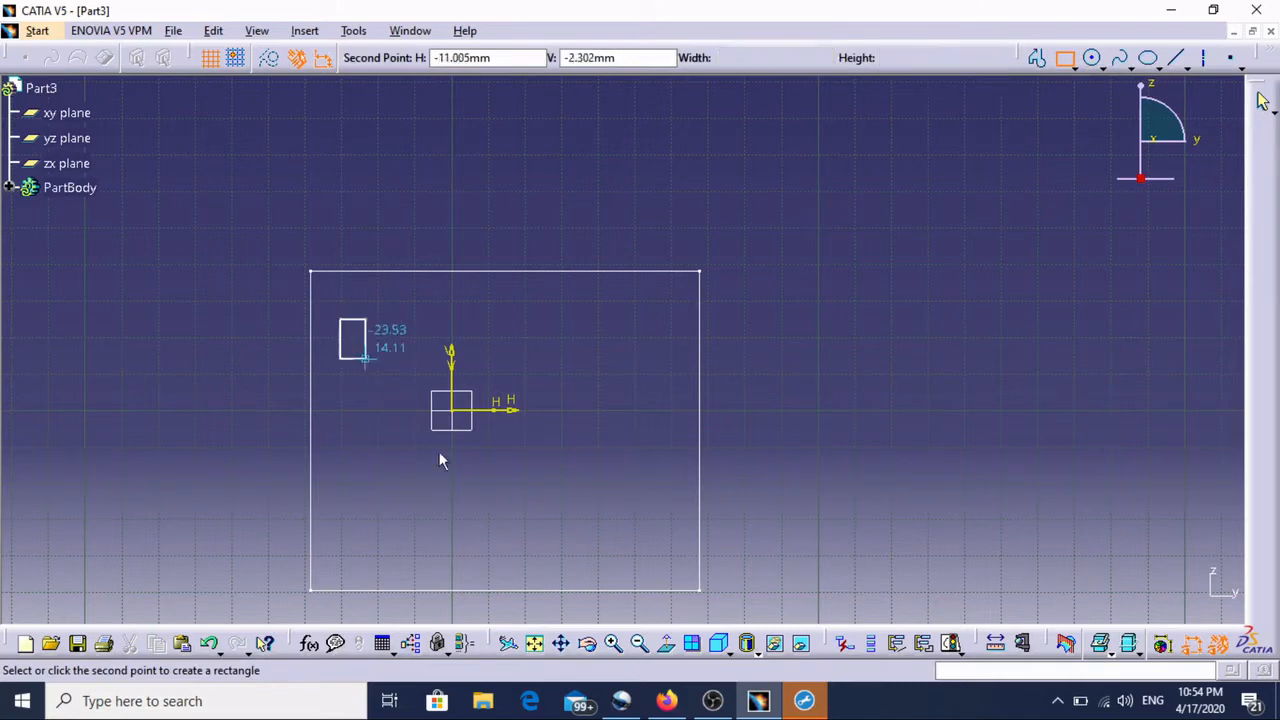
left_click(617, 550)
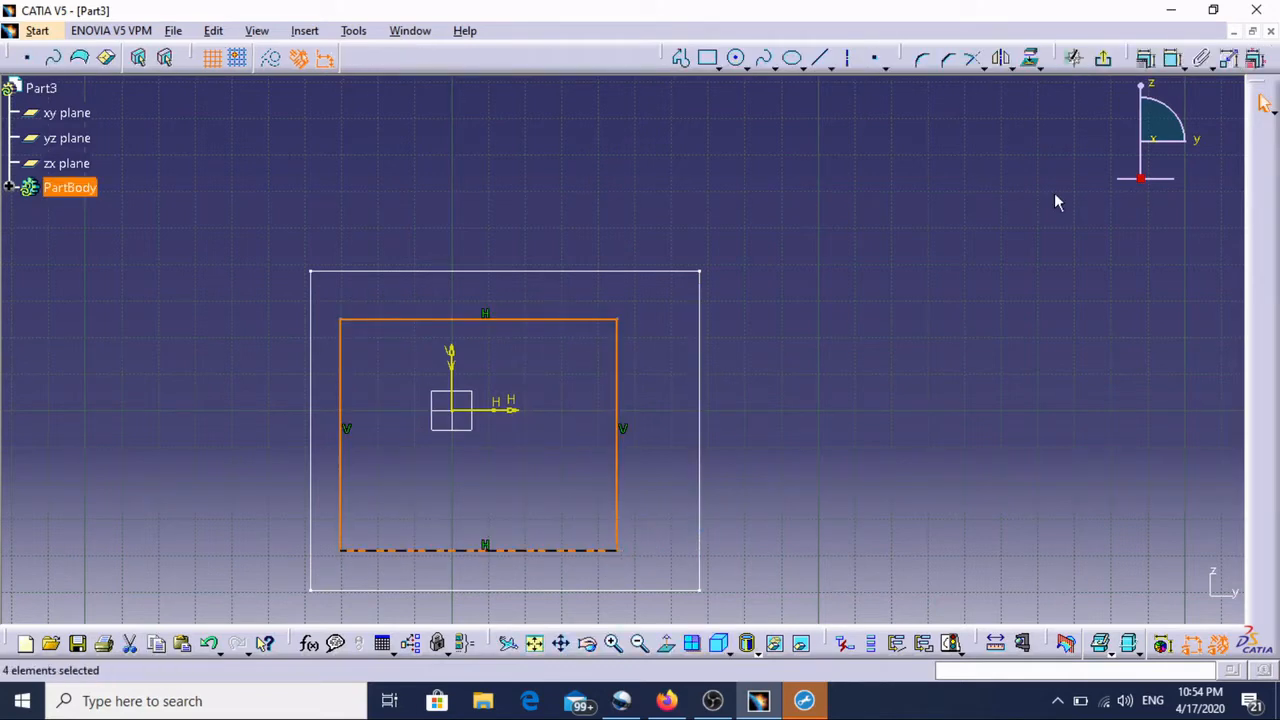
left_click(1103, 57)
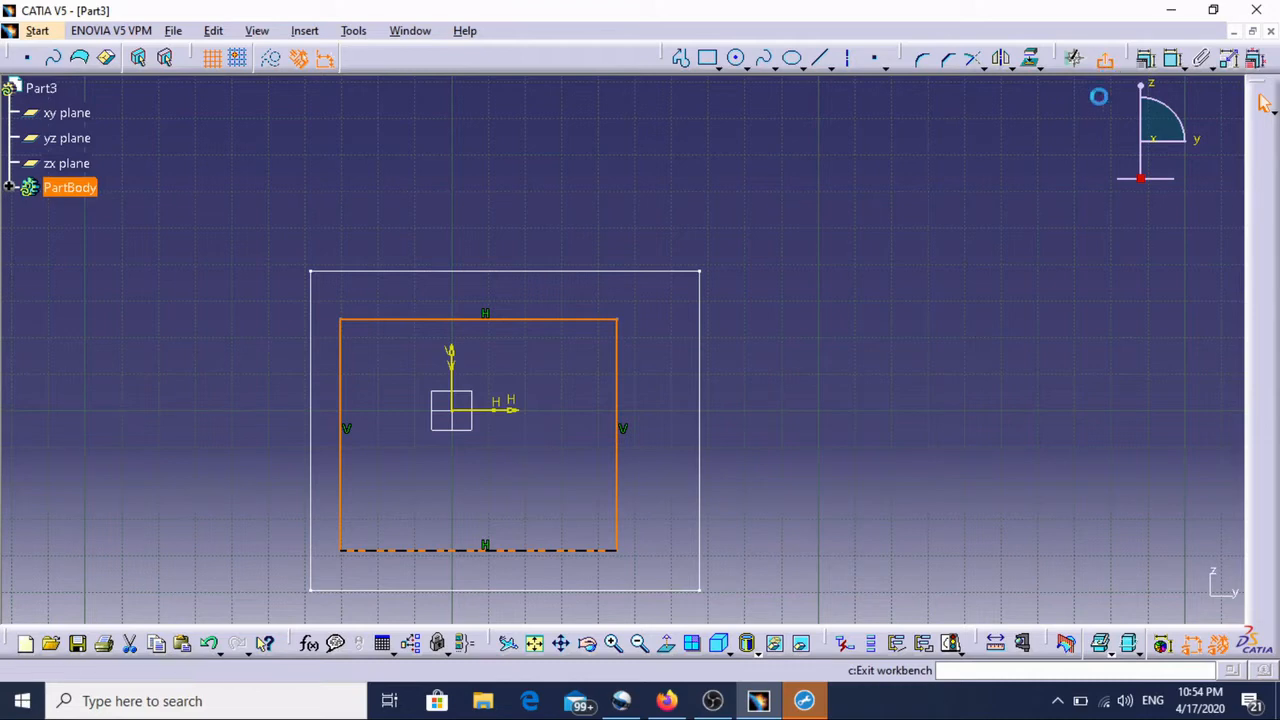
left_click(896, 318)
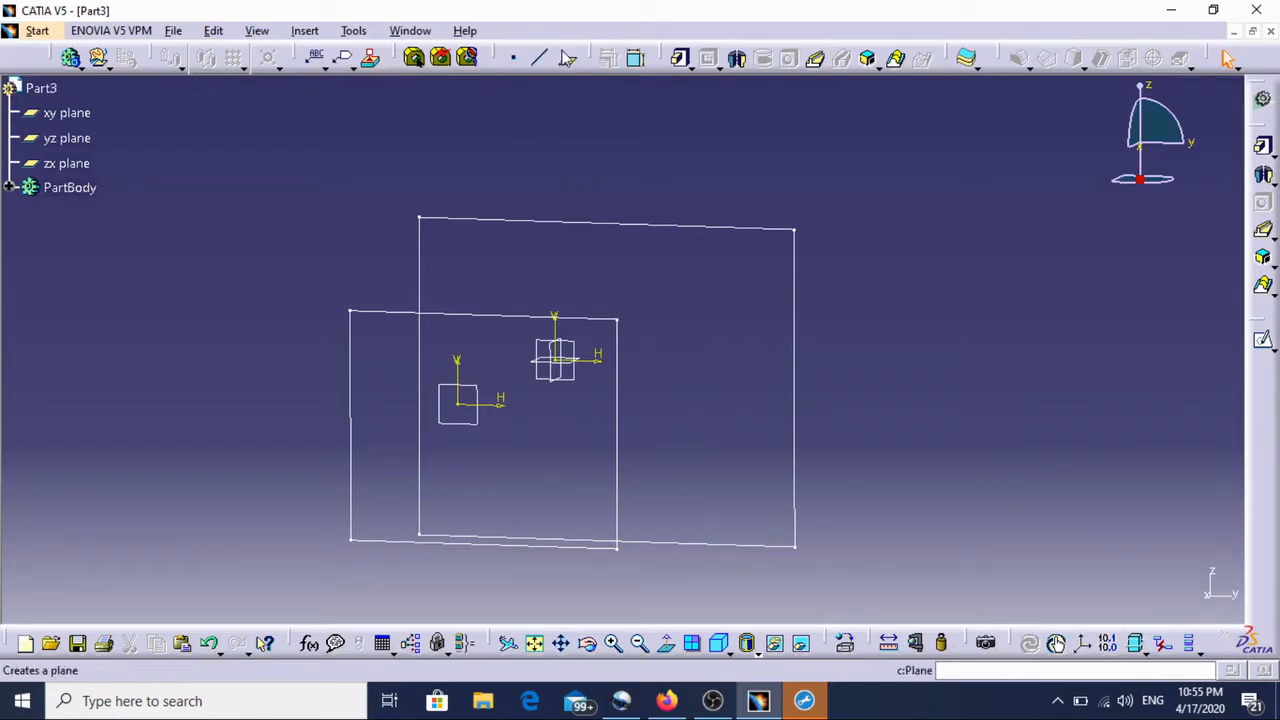
Create a plane through two lines, using the +y side vertical edges of the smaller and larger rectangles
left_click(566, 58)
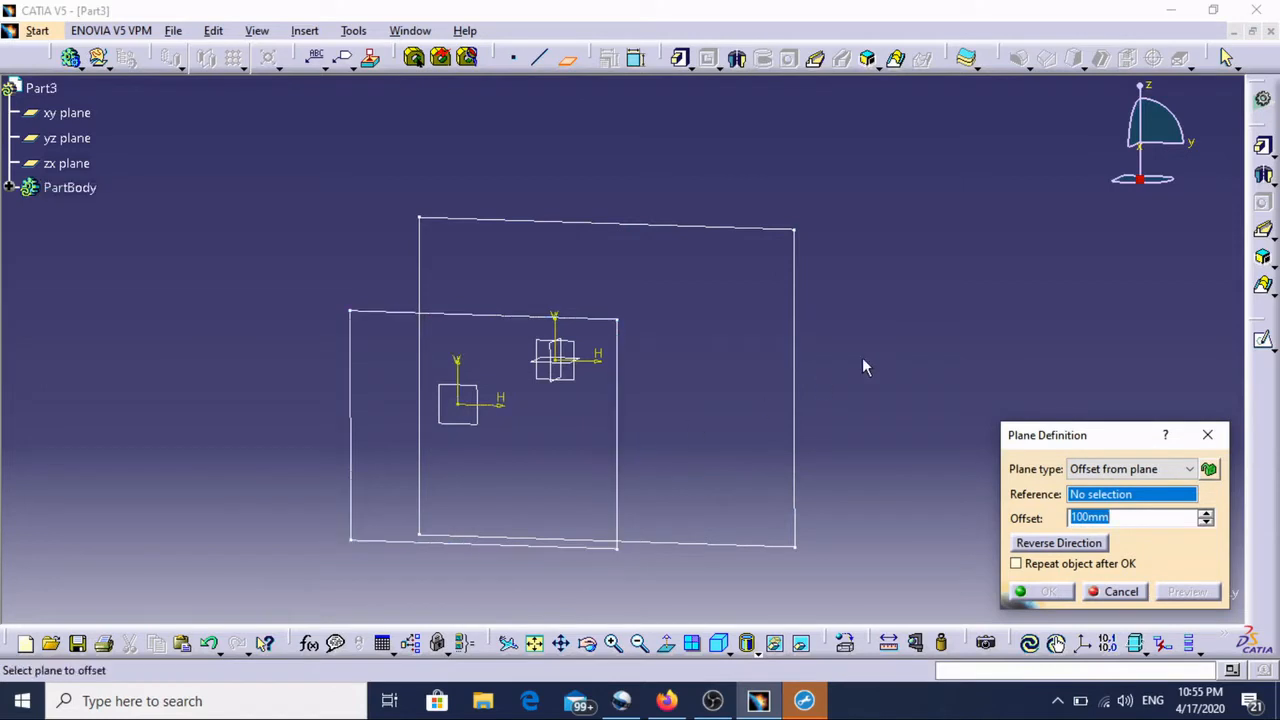
left_click(1113, 469)
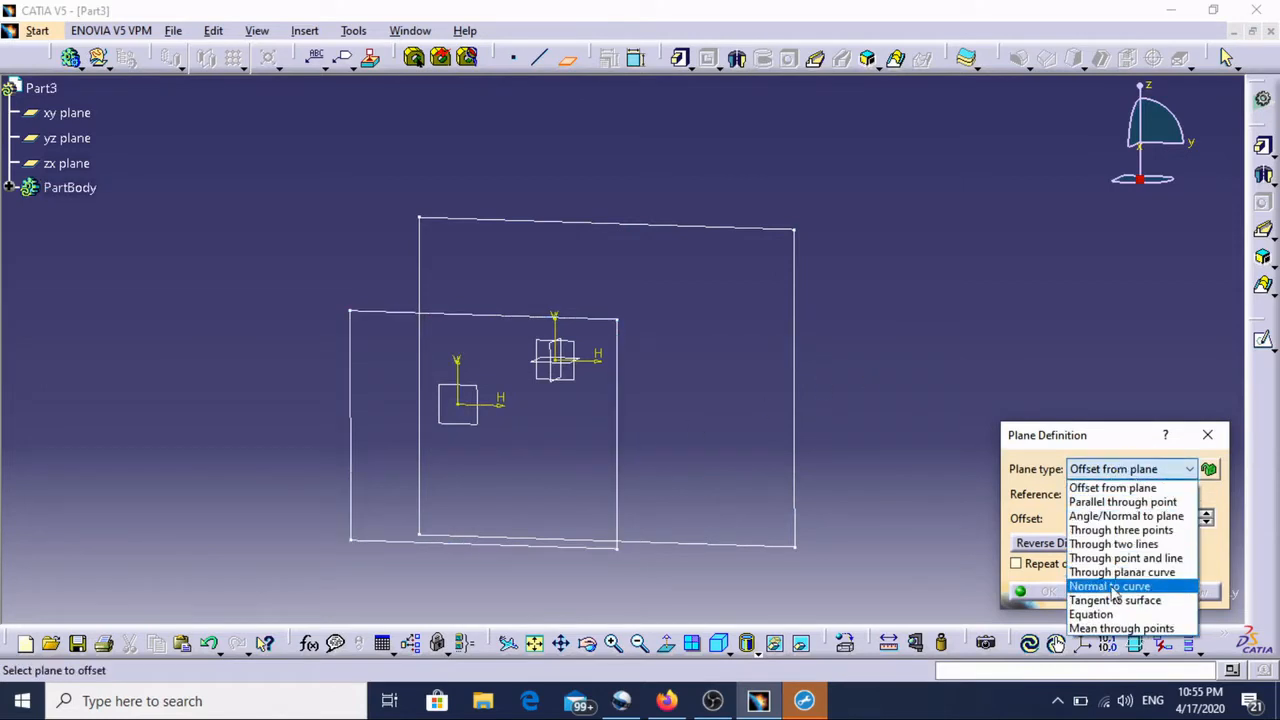
left_click(1113, 544)
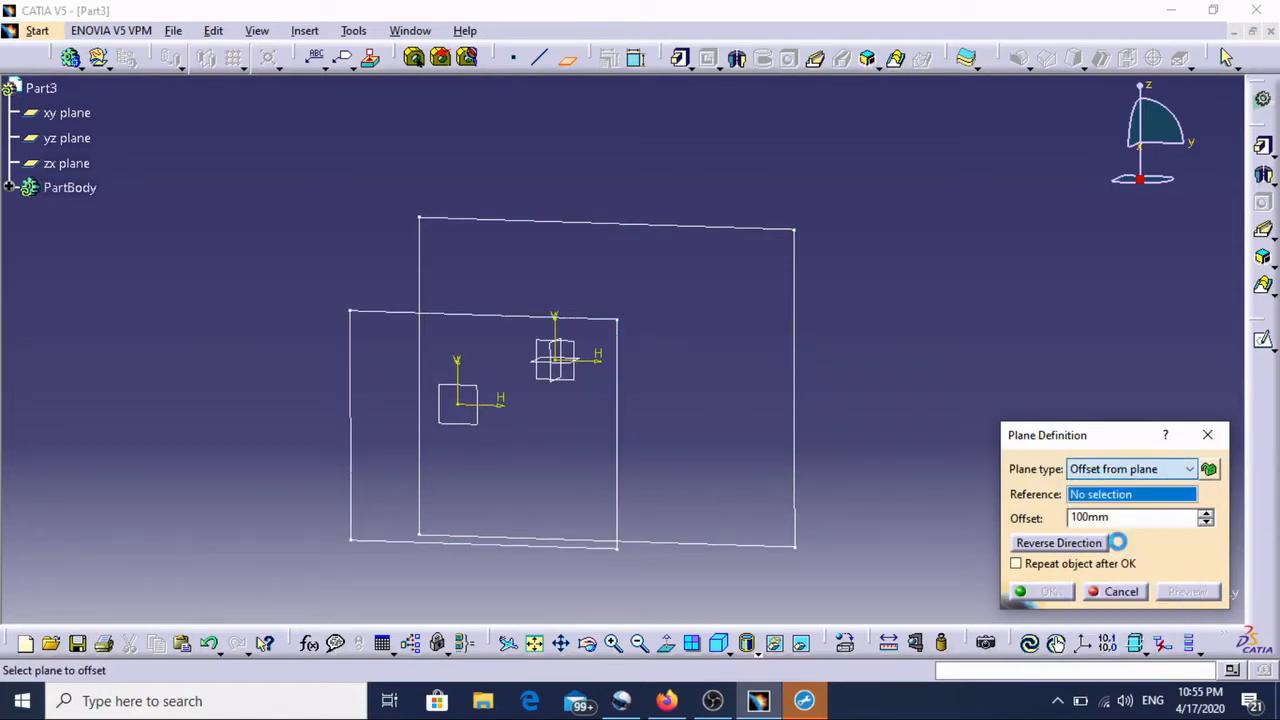
left_click(632, 446)
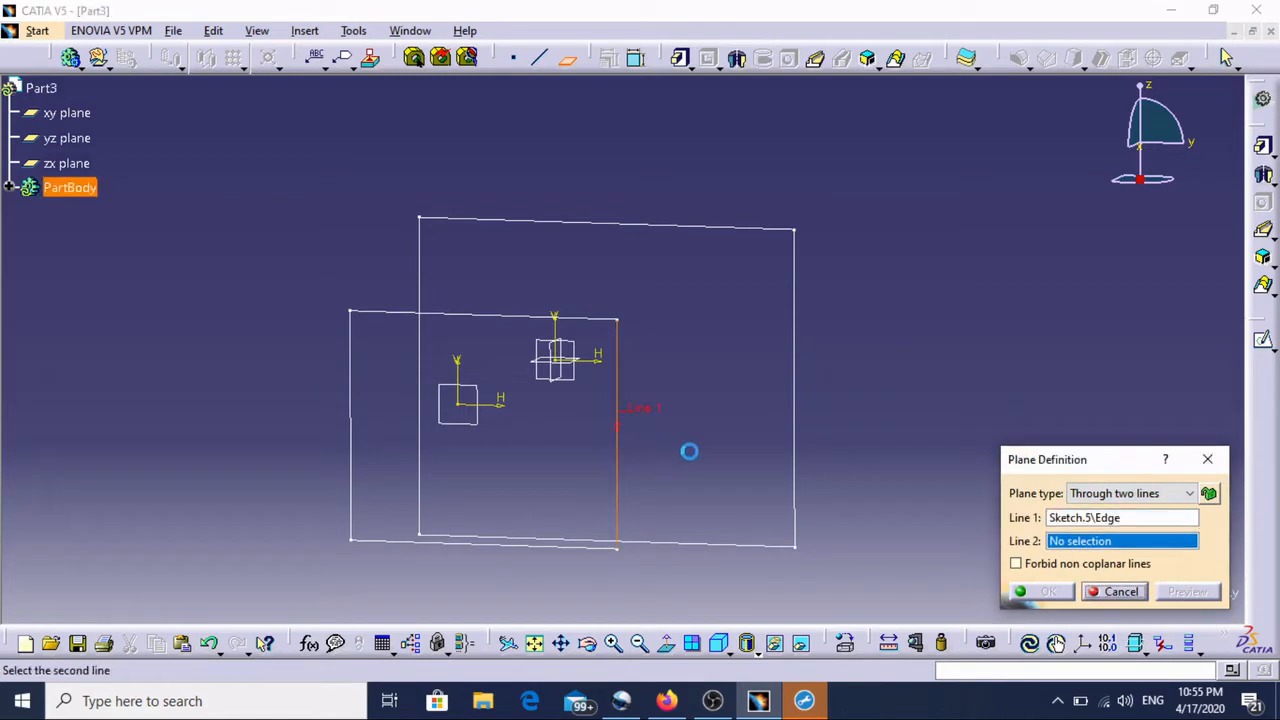
left_click(795, 410)
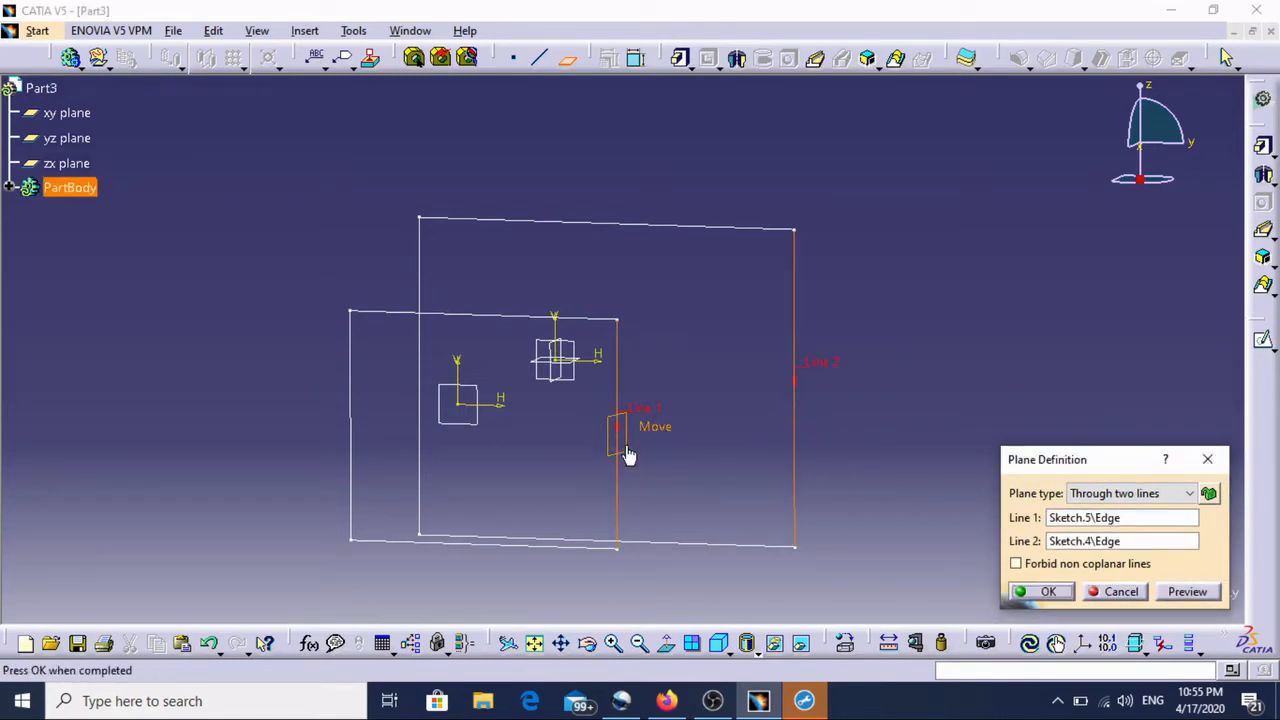
left_click(1045, 592)
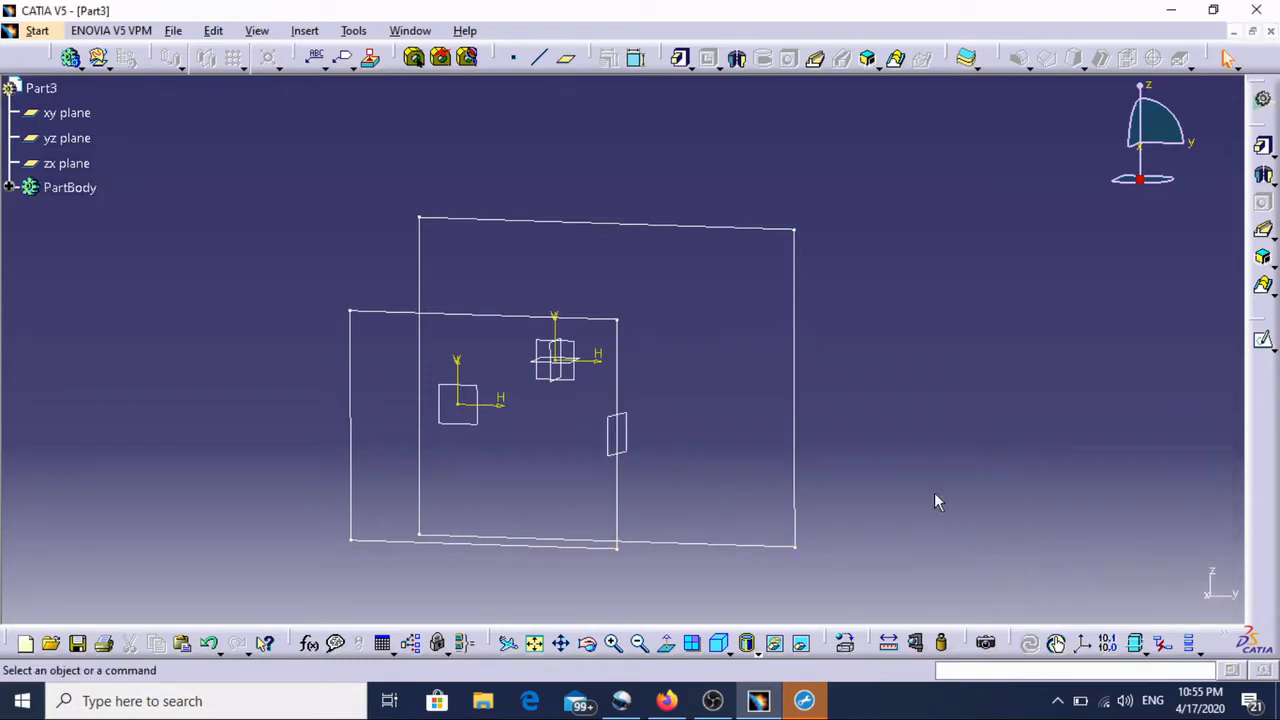
On the two-line plane, sketch a three-point arched spline from about H -96, V 28 mm above the smaller rectangle to just above the larger one
left_click(622, 441)
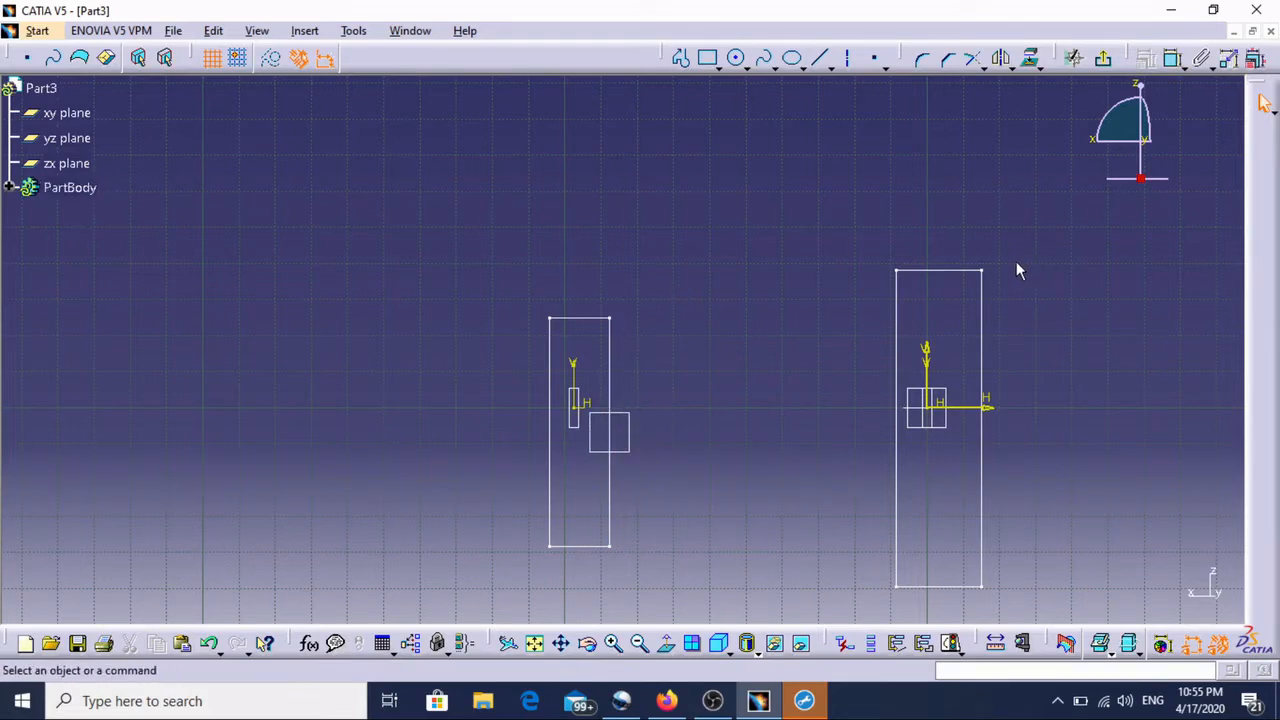
left_click(767, 62)
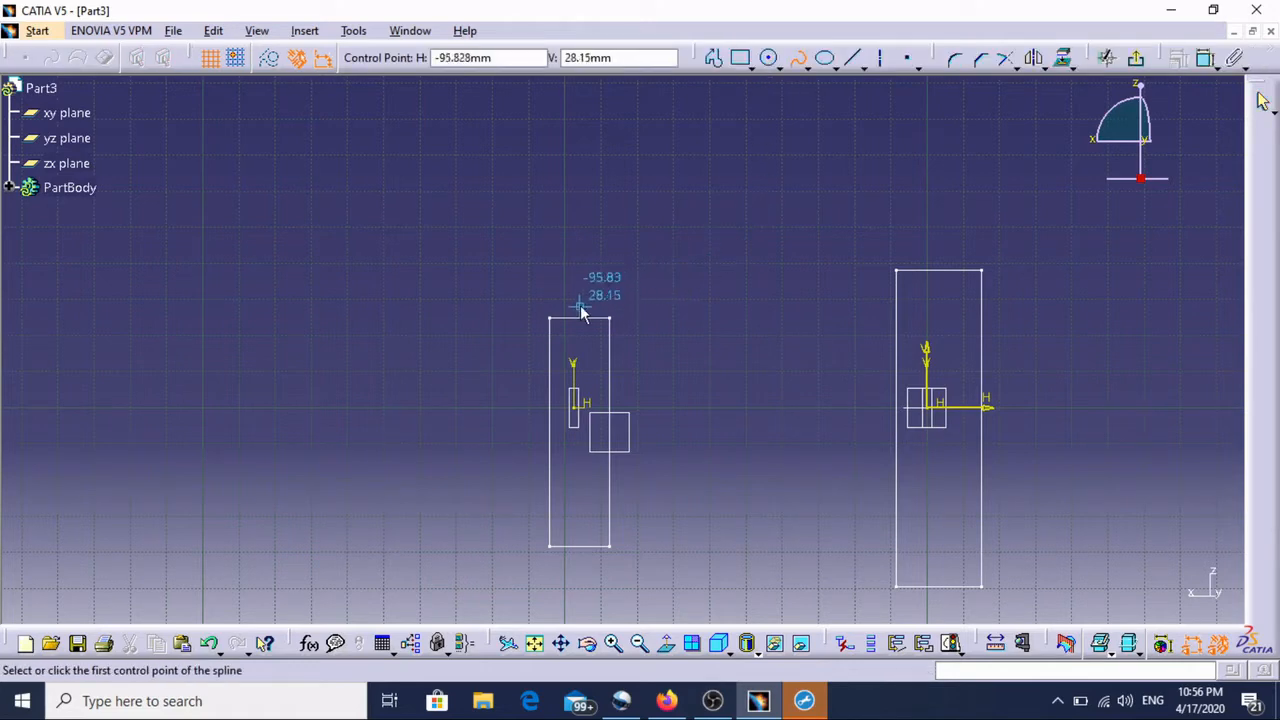
left_click(580, 305)
left_click(693, 256)
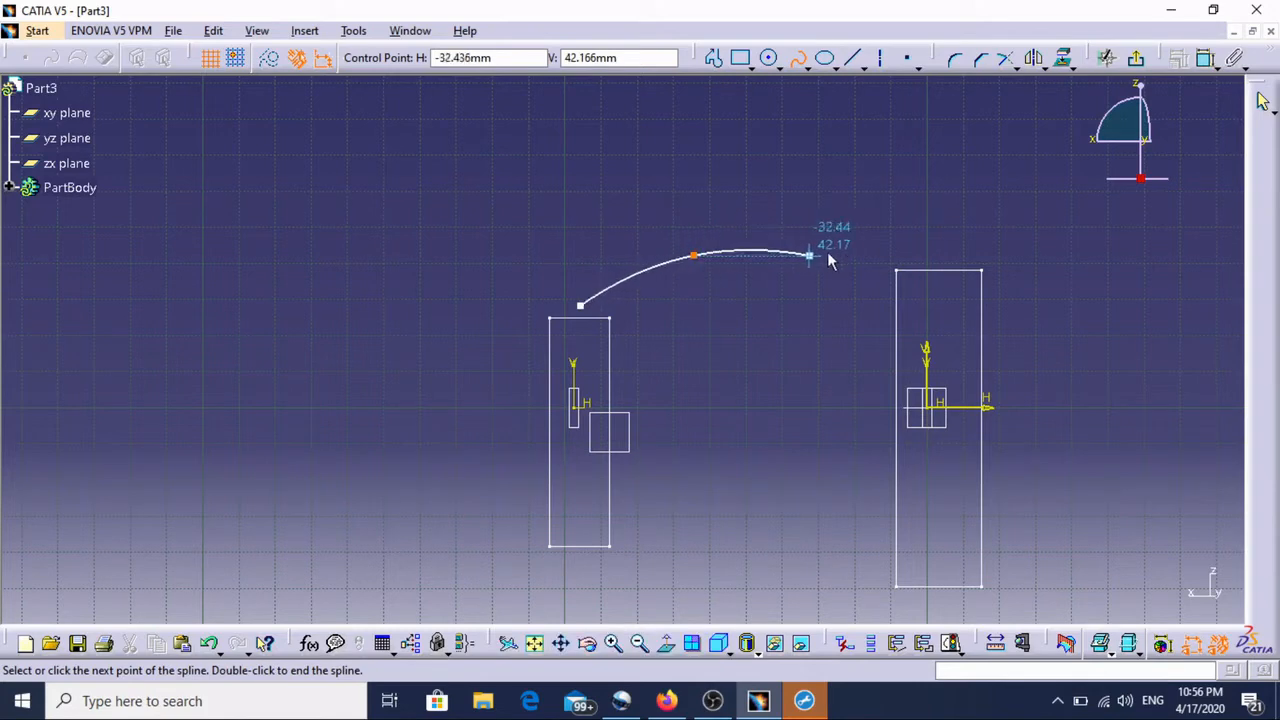
left_click(909, 257)
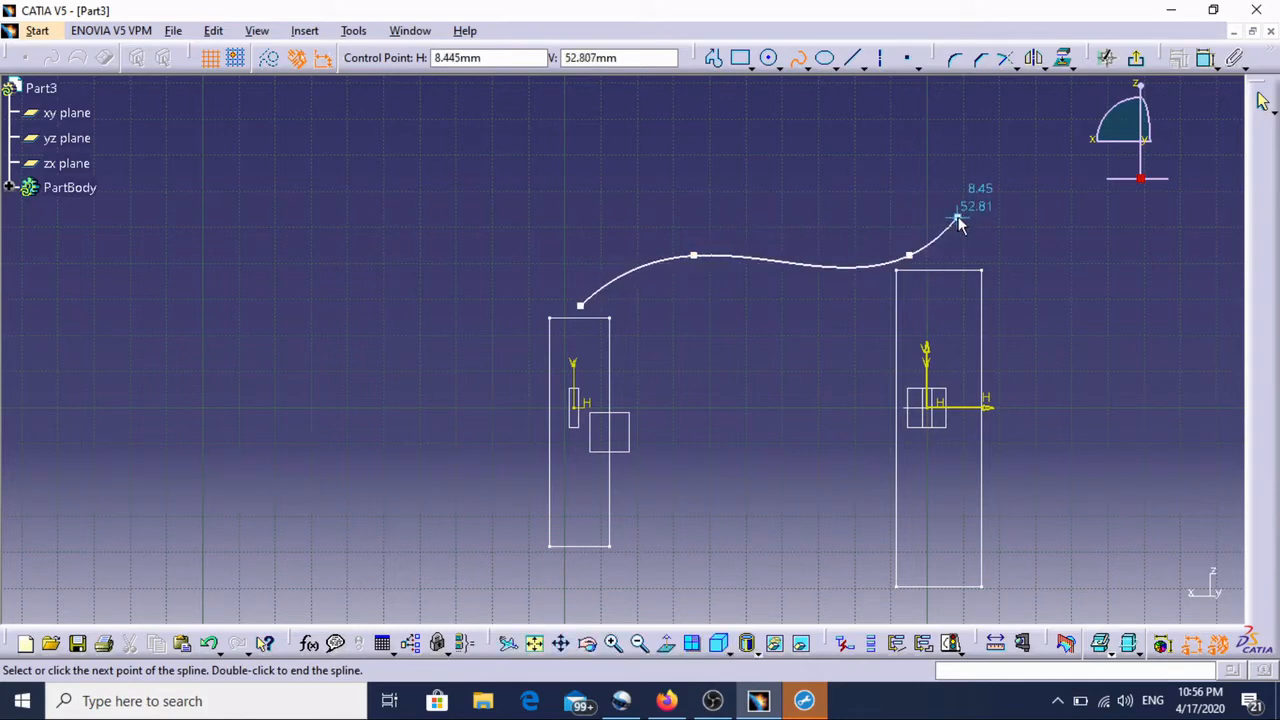
left_click(798, 57)
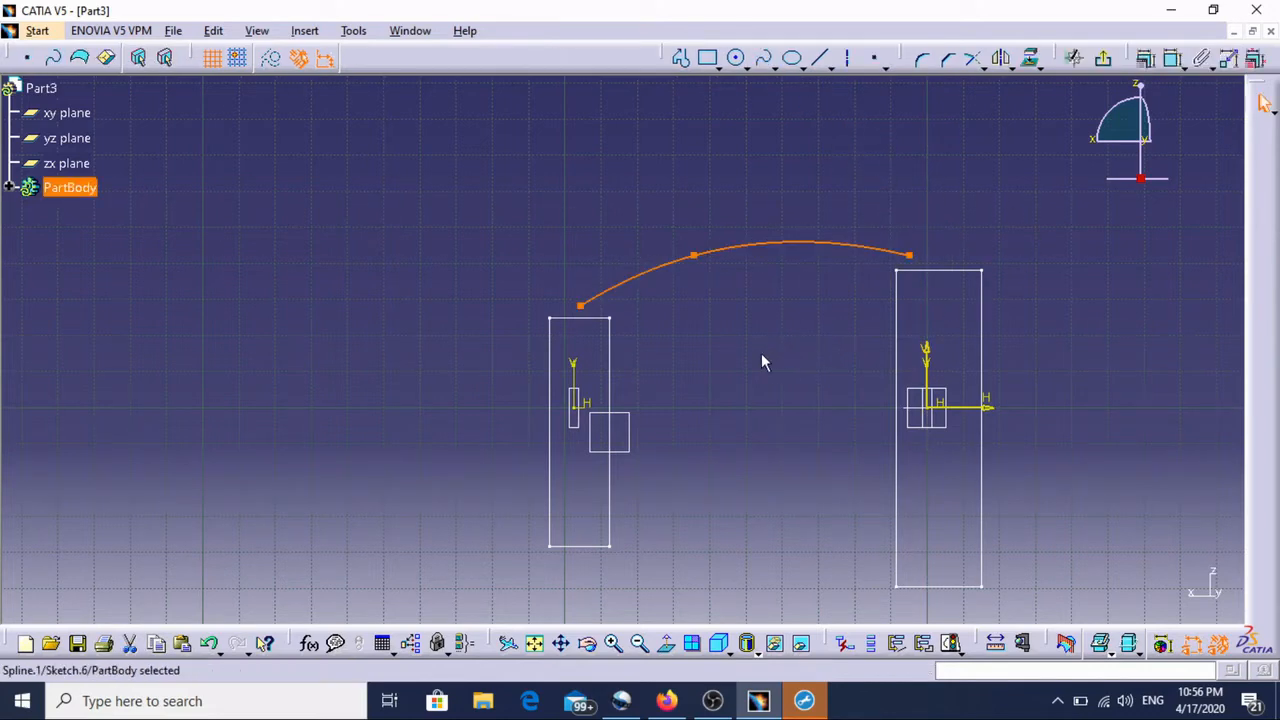
Make the spline's start point coincident with the upper +y corner of the smaller rectangle
middle_click_drag(757, 355, 735, 428)
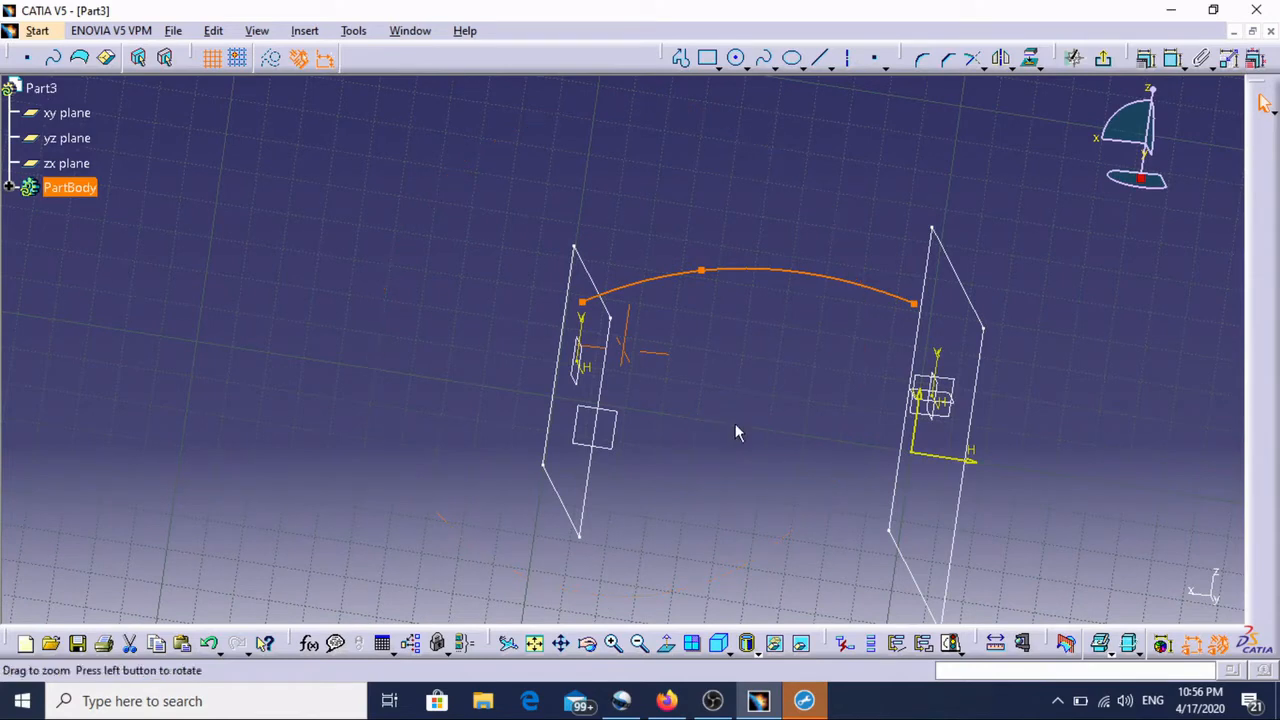
left_click(735, 241)
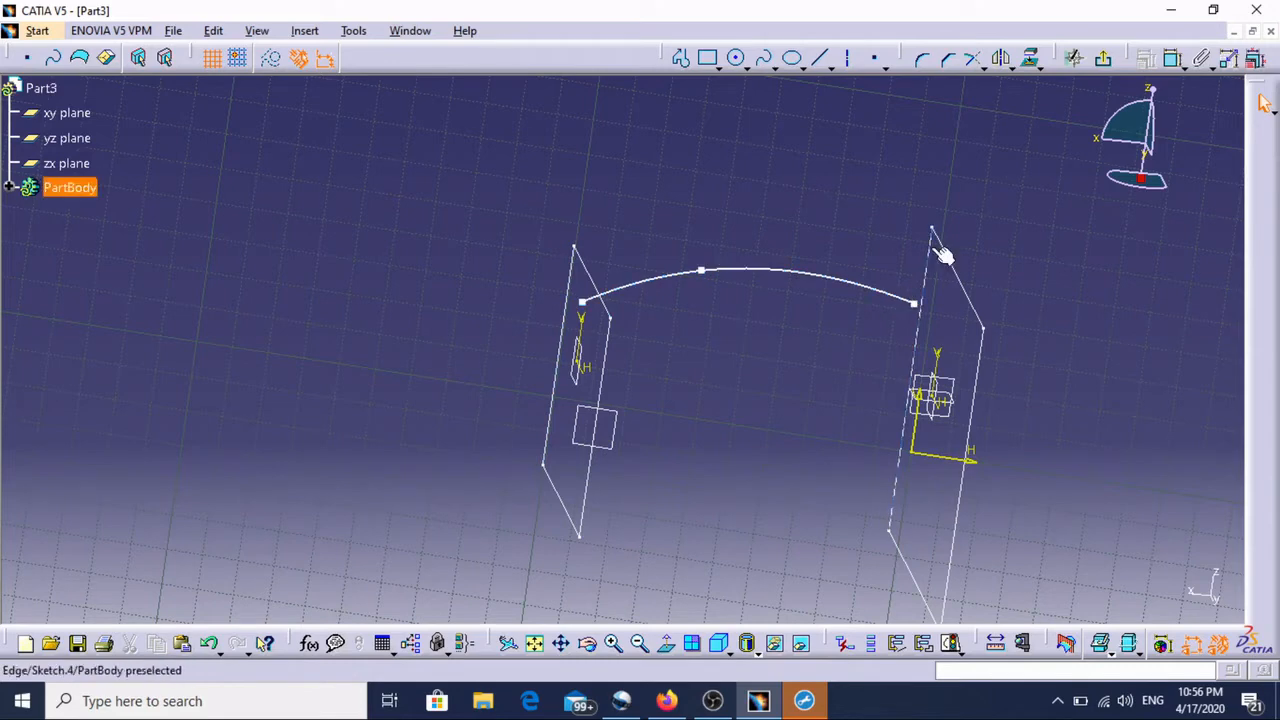
left_click(838, 218)
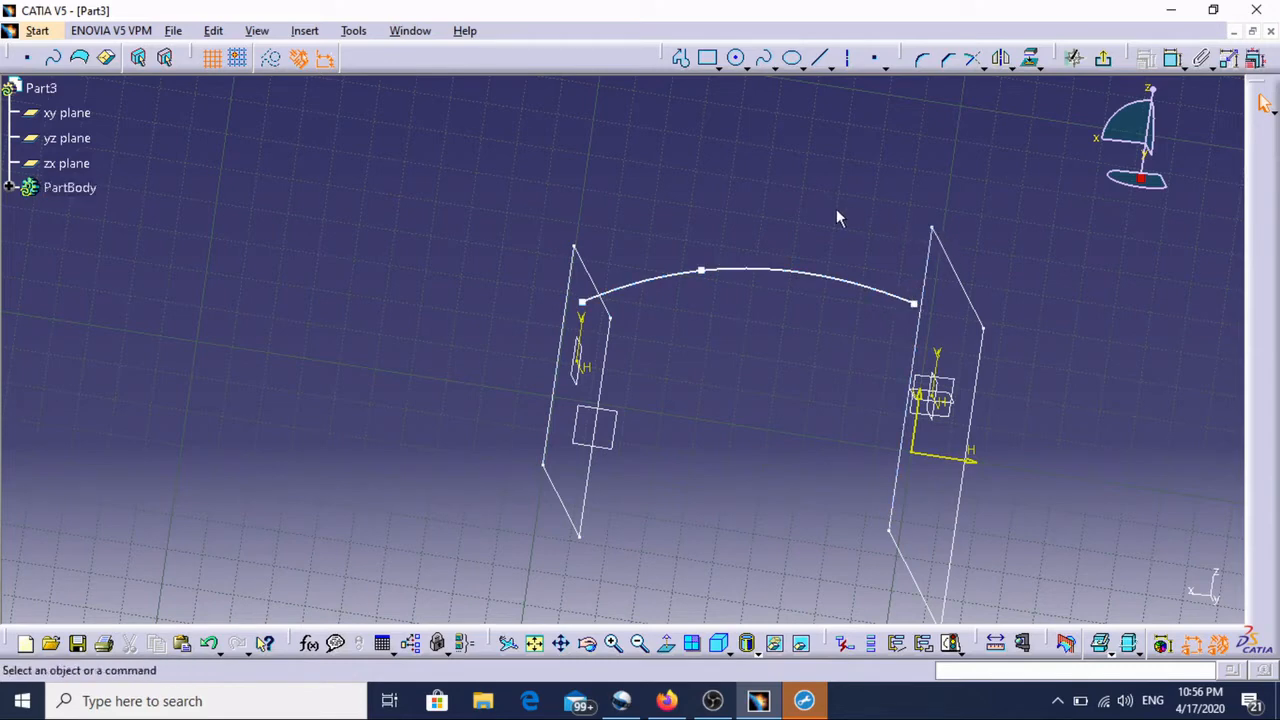
left_click(590, 305)
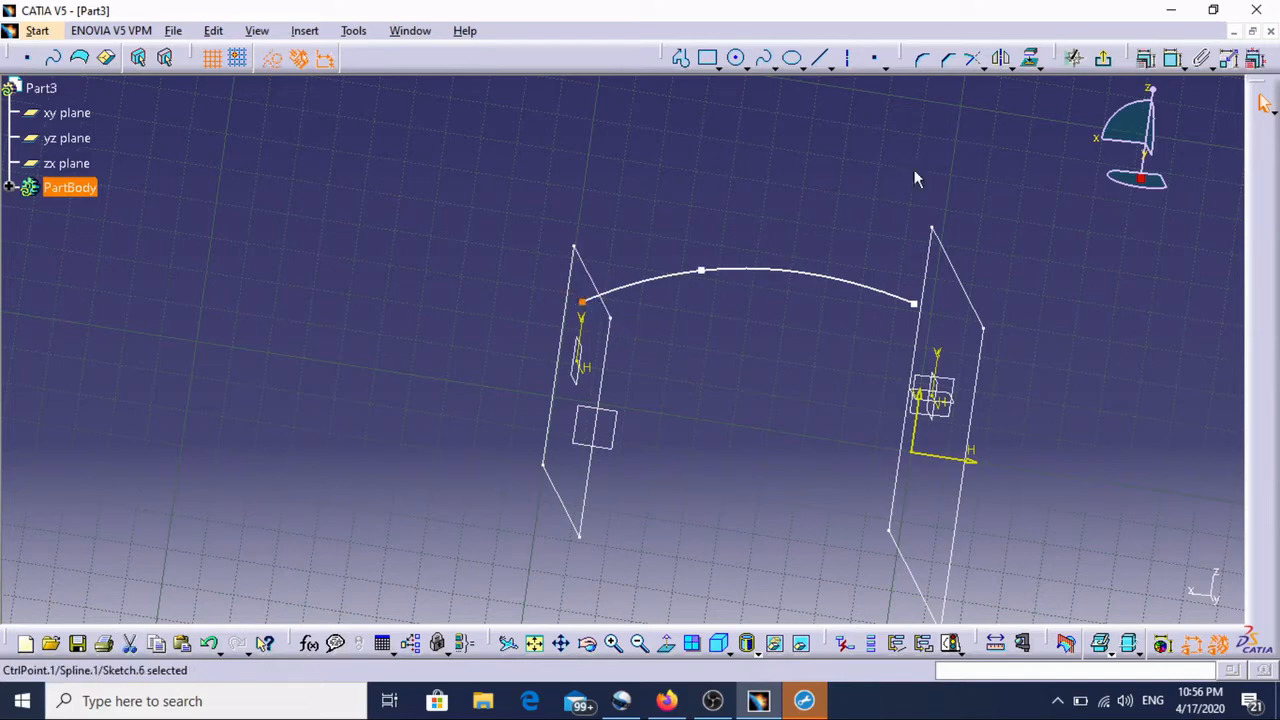
left_click(1172, 58)
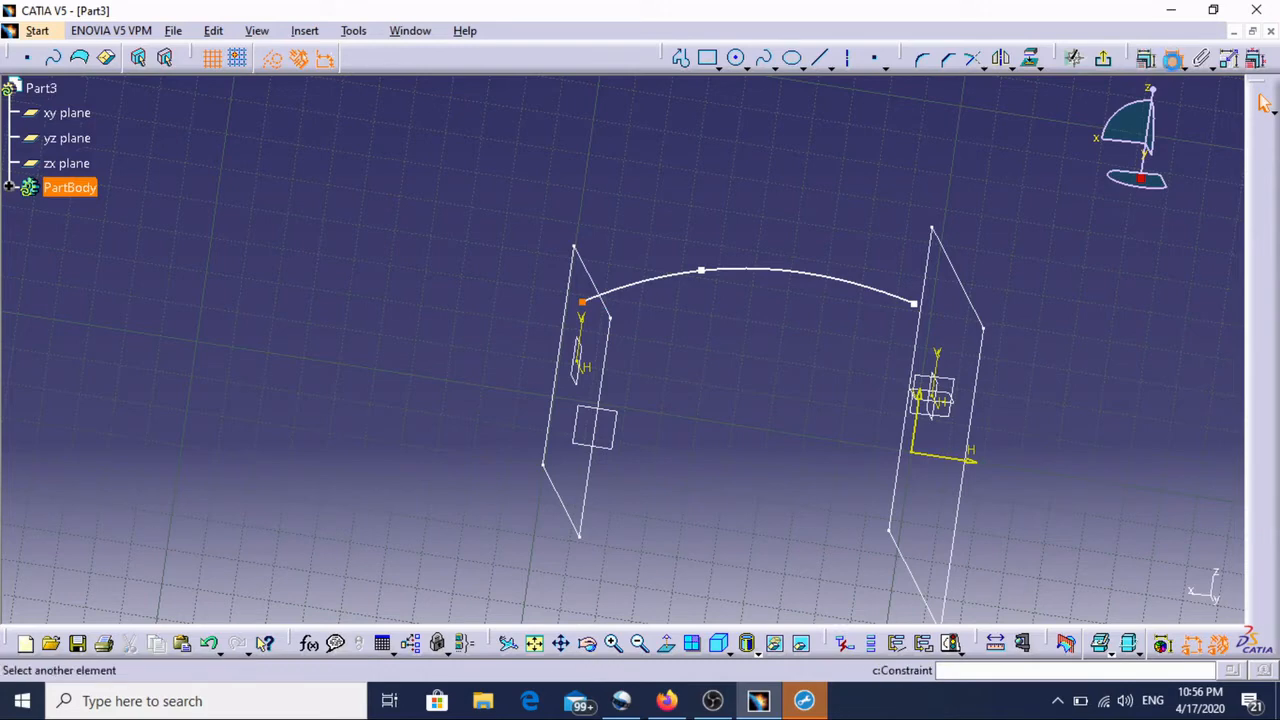
left_click(620, 324)
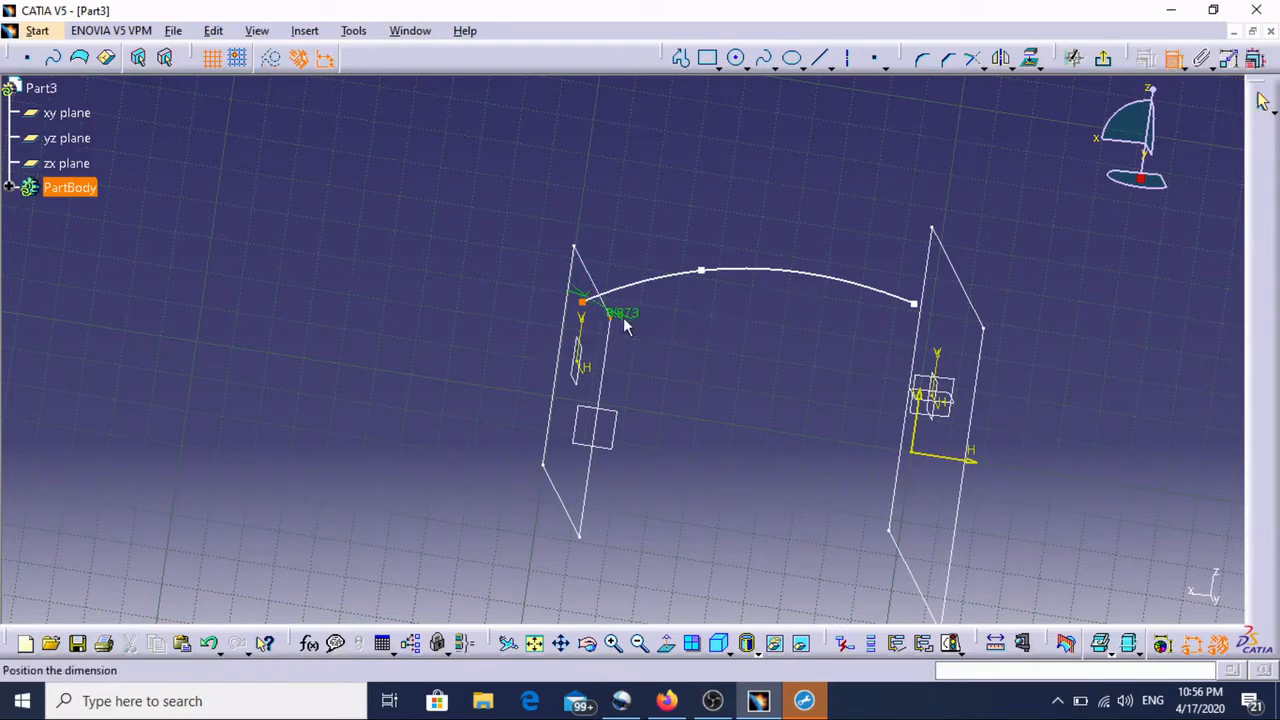
right_click(624, 318)
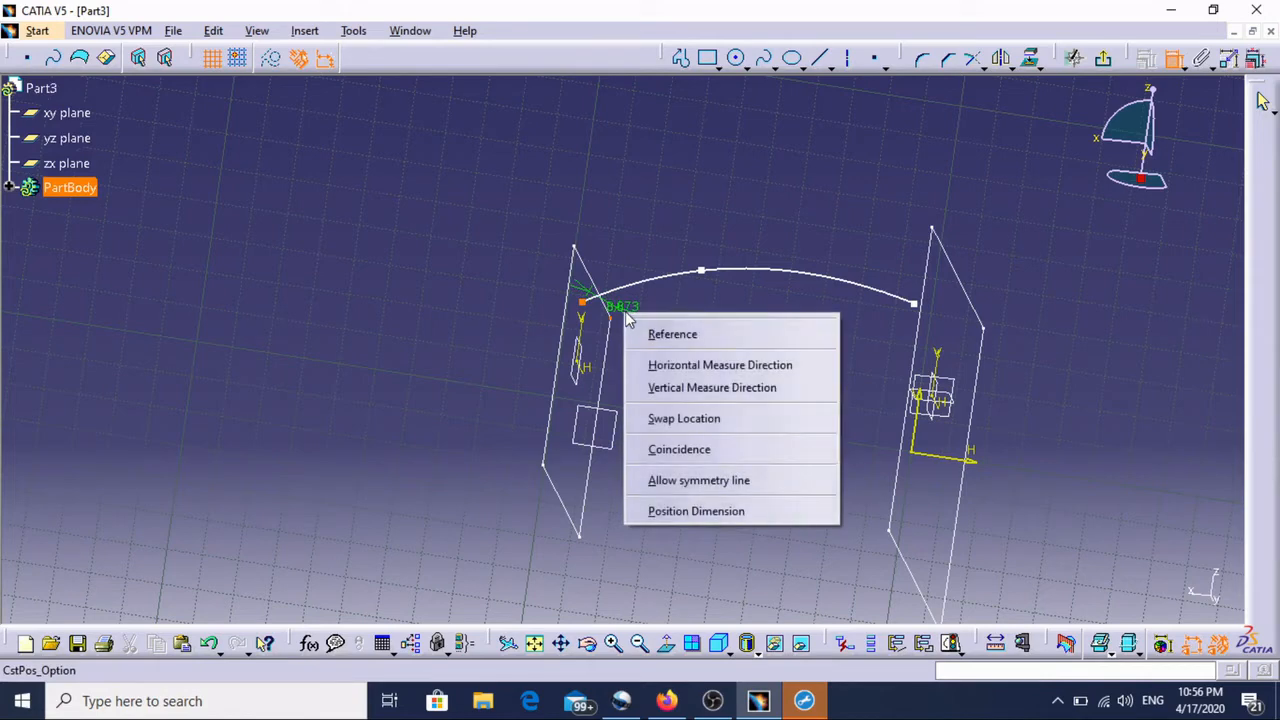
left_click(665, 449)
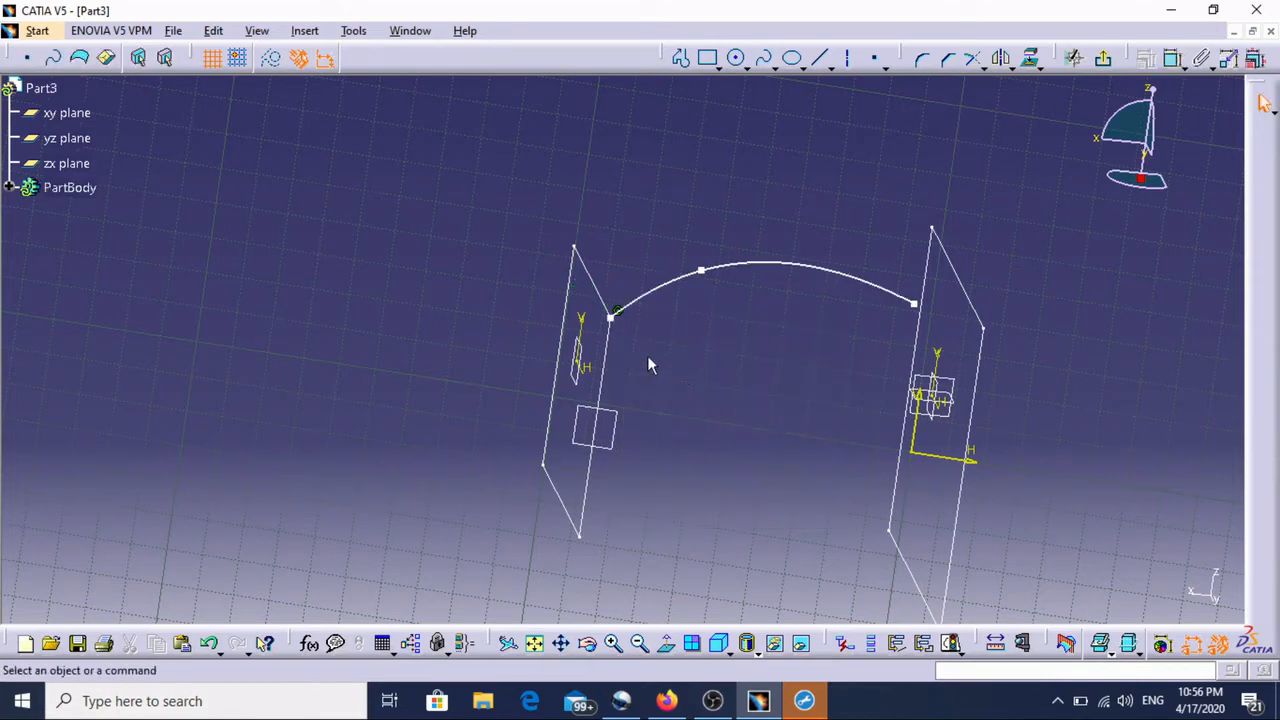
Make the spline's other endpoint coincident with the upper +y corner of the larger rectangle and exit the sketch
left_click(916, 303)
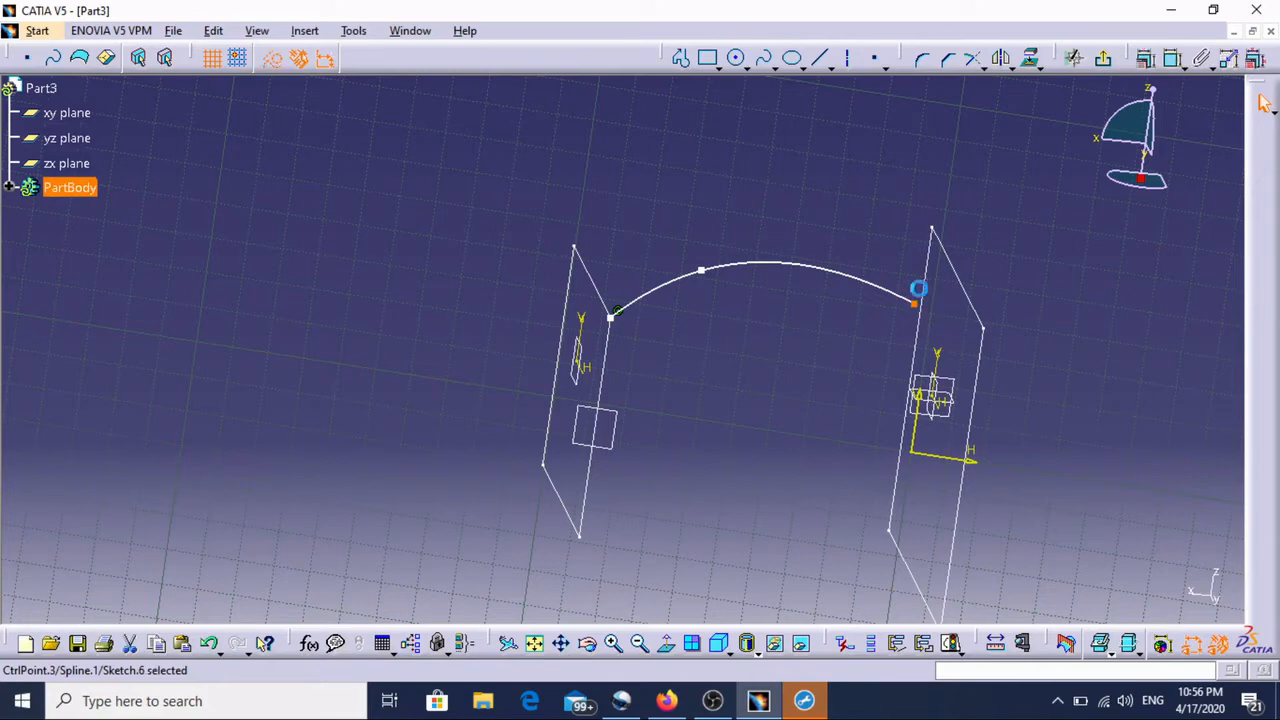
left_click(1146, 58)
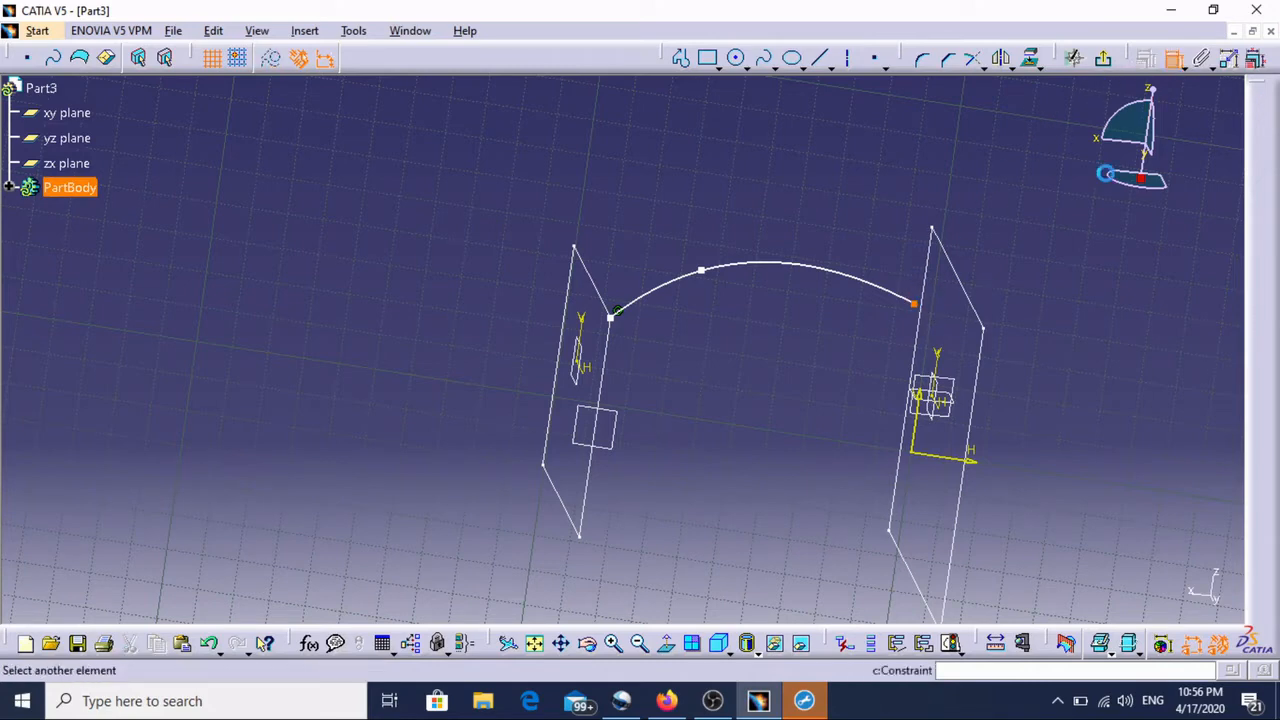
left_click(984, 331)
right_click(988, 340)
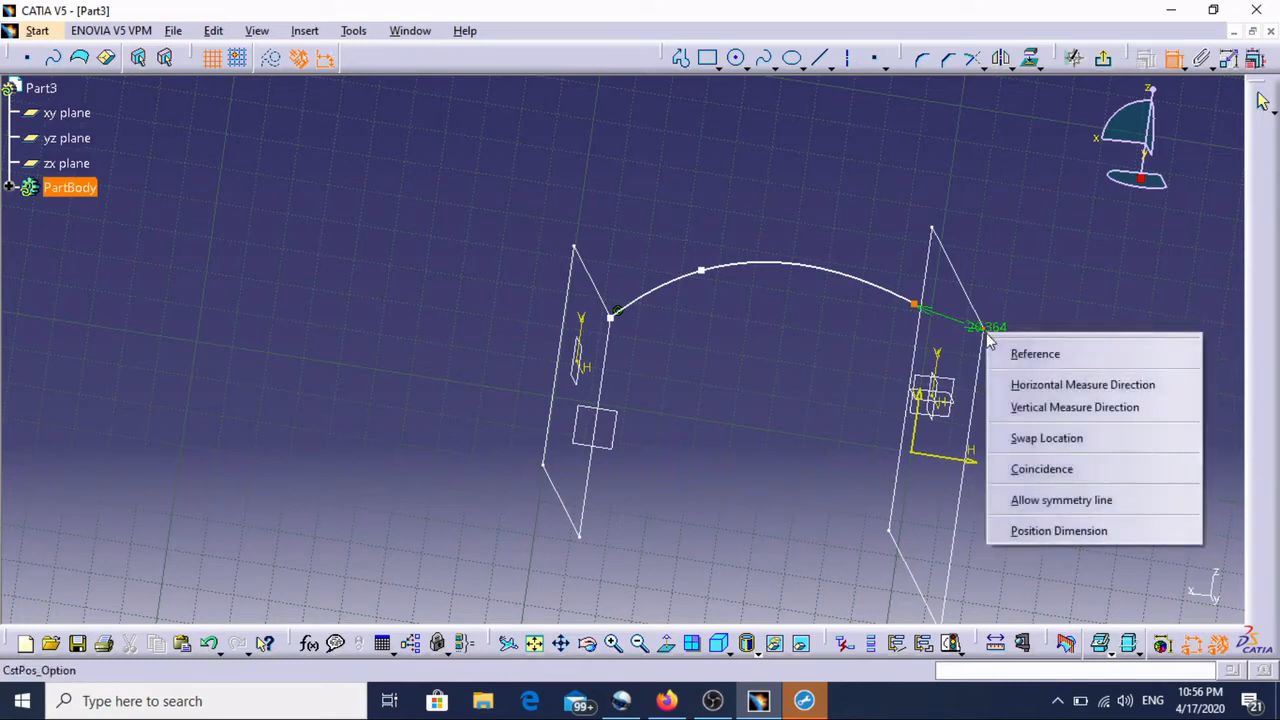
left_click(1040, 469)
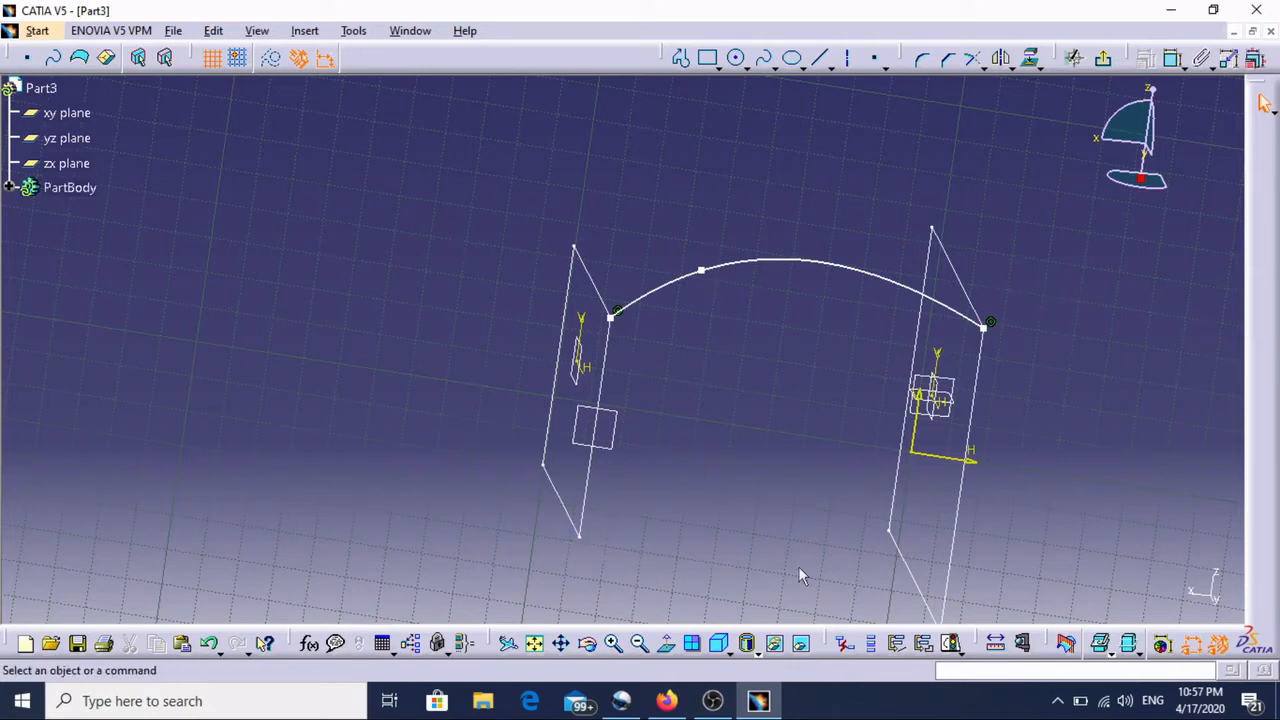
left_click(616, 450)
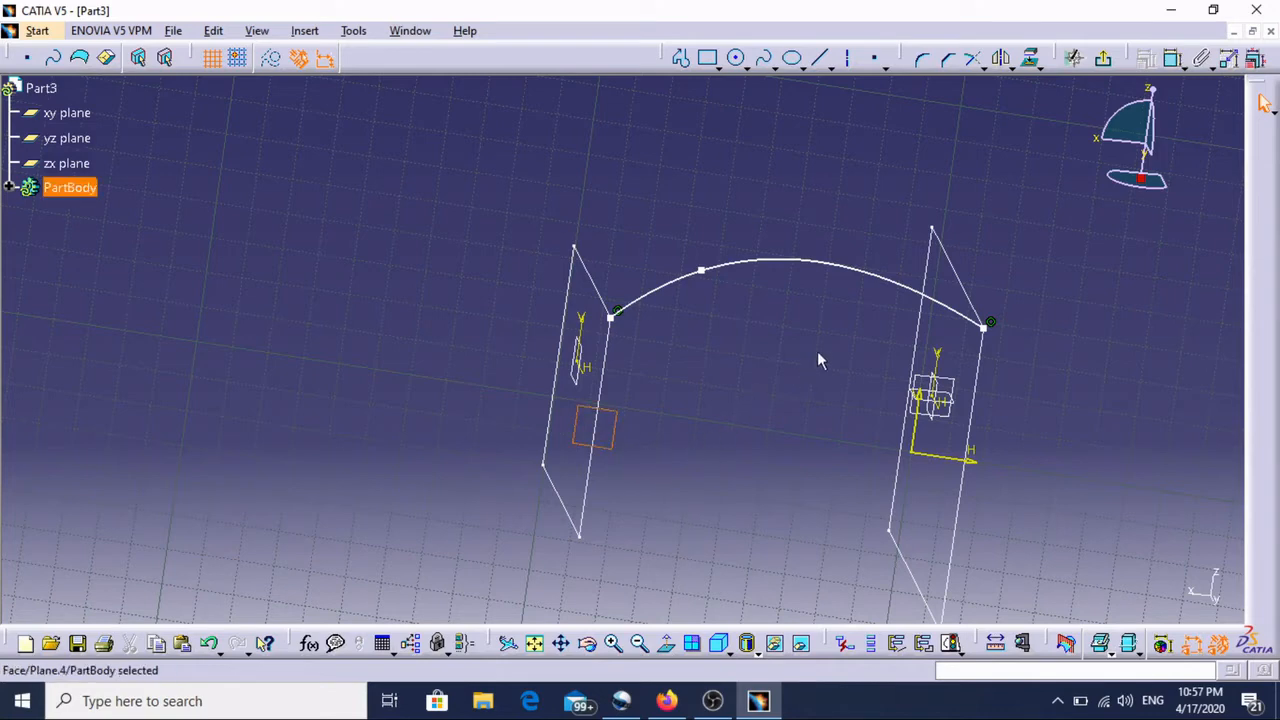
left_click(1105, 62)
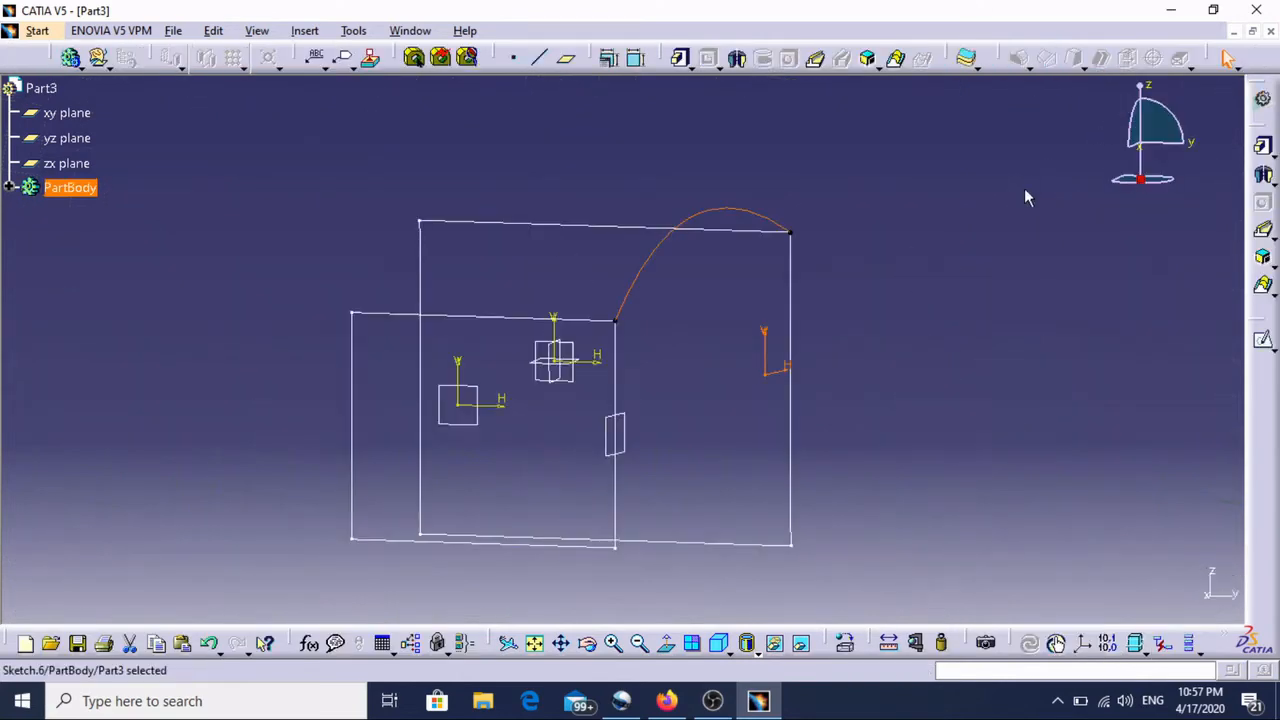
In a new sketch on the two-line plane, draw a line from just below the smaller rectangle's lower +y corner to just below the larger one's
left_click(622, 455)
left_click(623, 455)
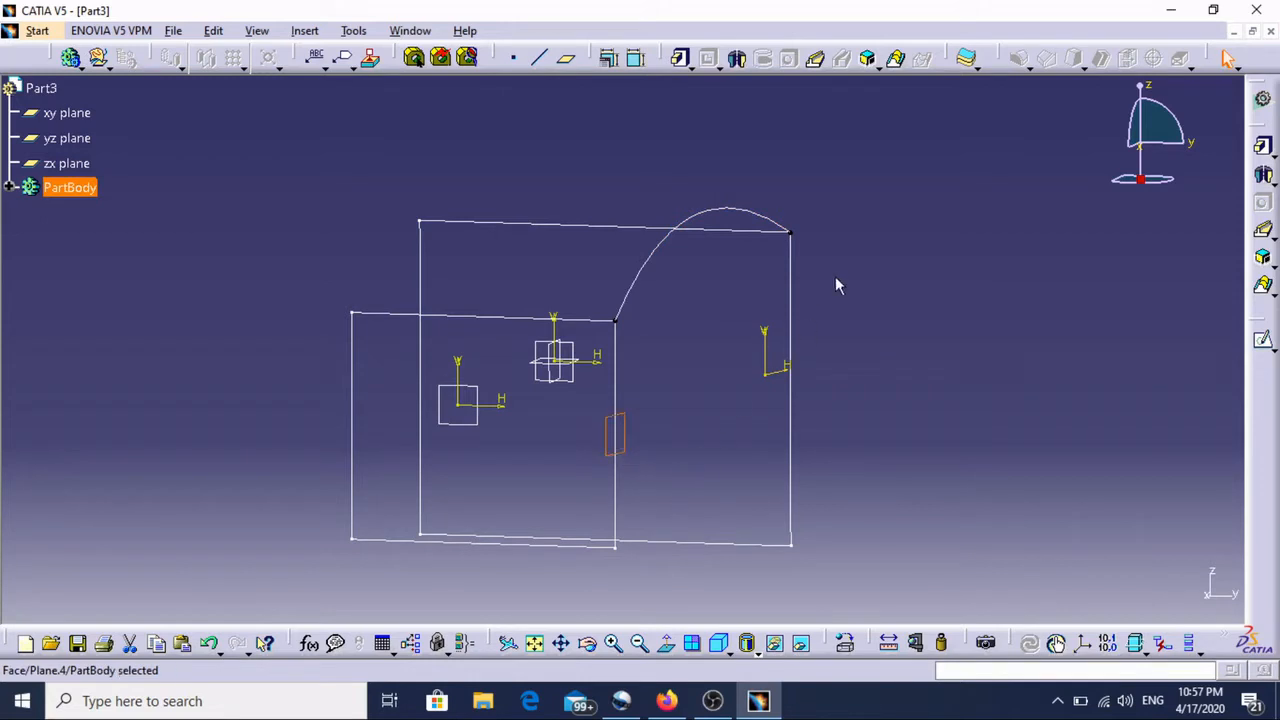
left_click(1263, 340)
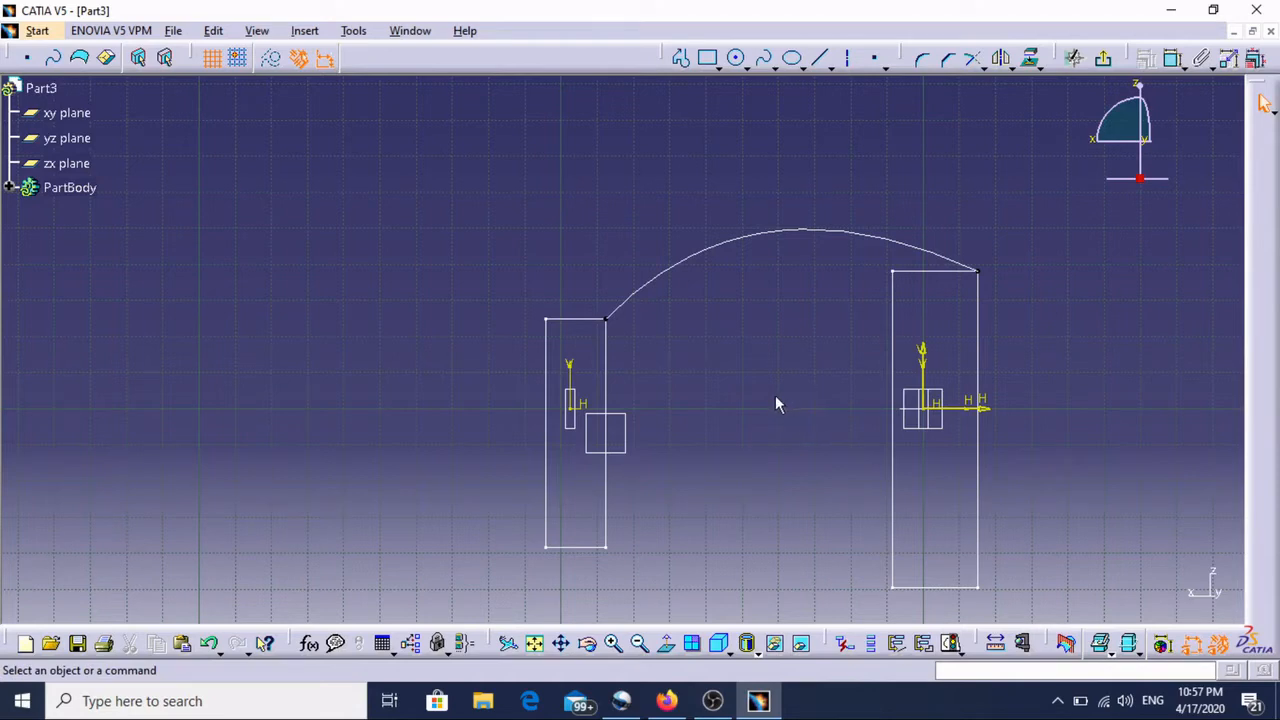
left_click(821, 59)
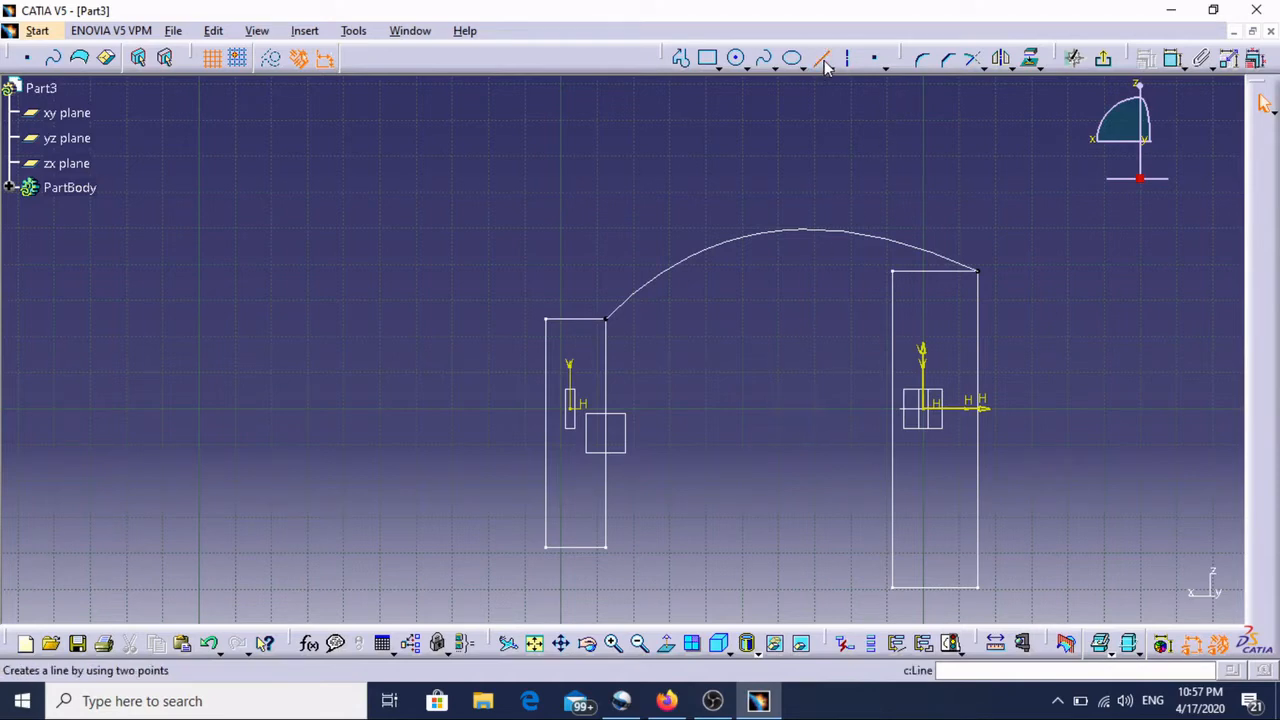
left_click(823, 60)
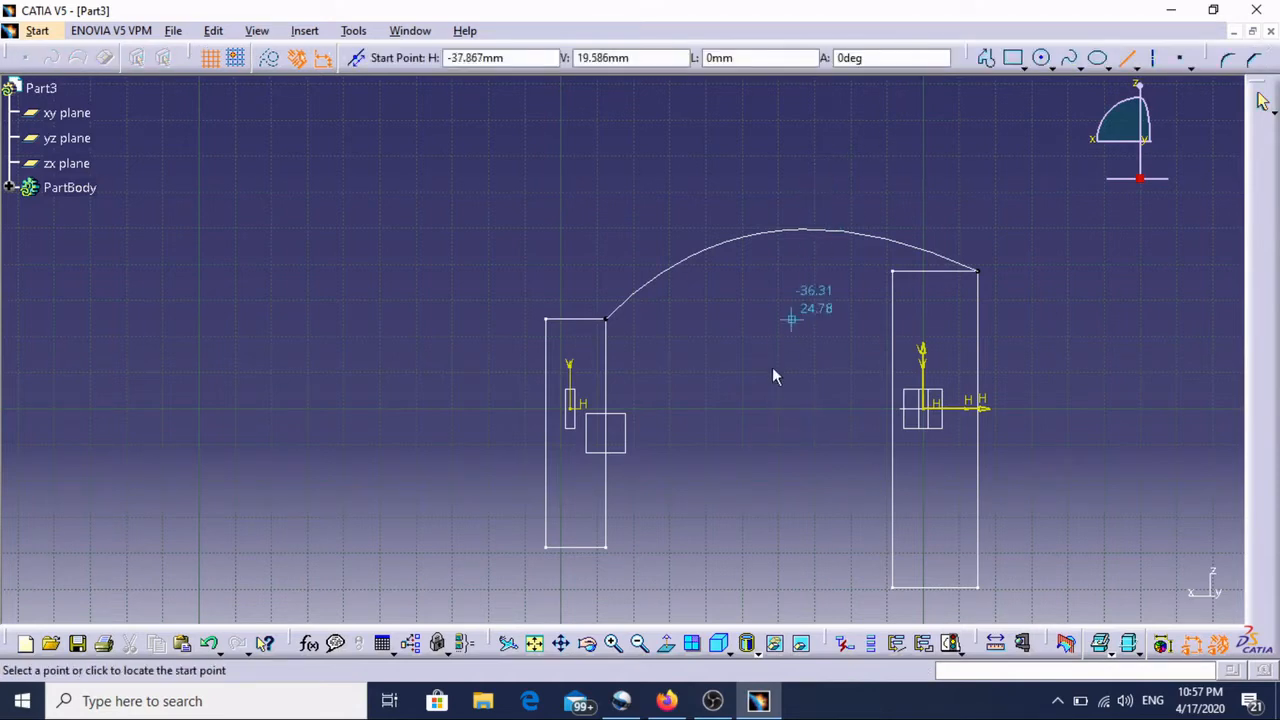
left_click(612, 555)
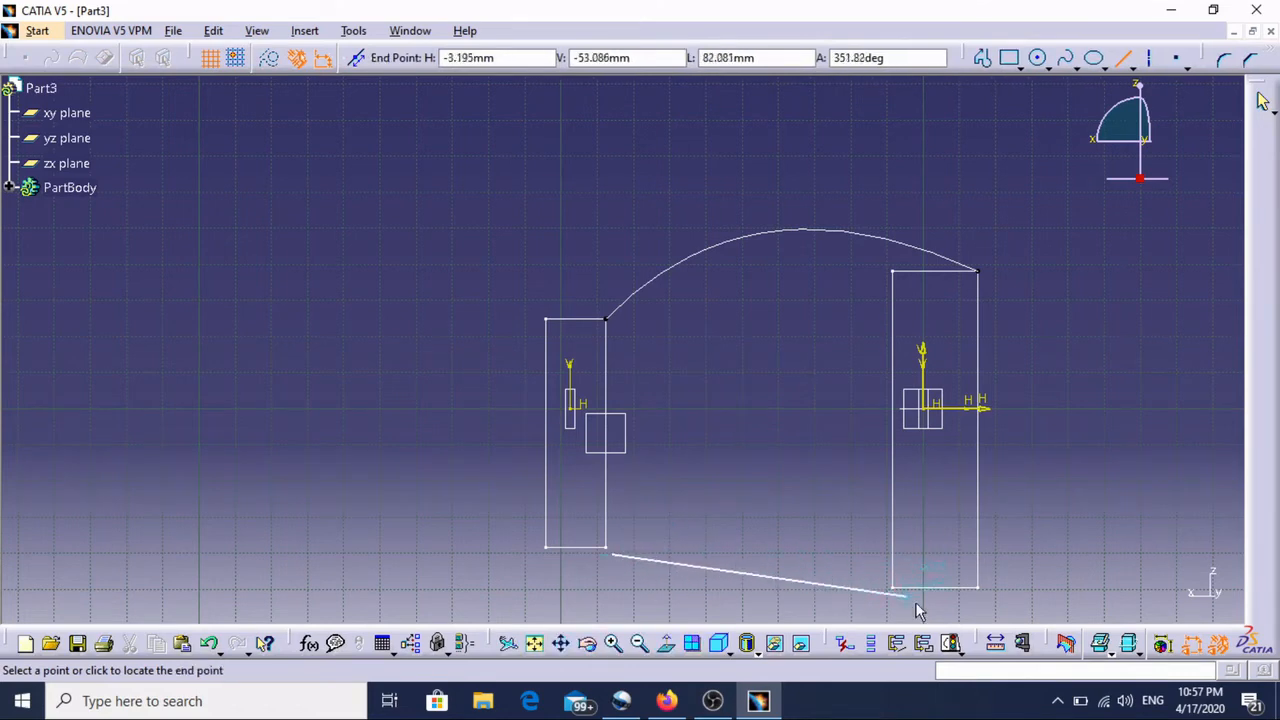
left_click(961, 605)
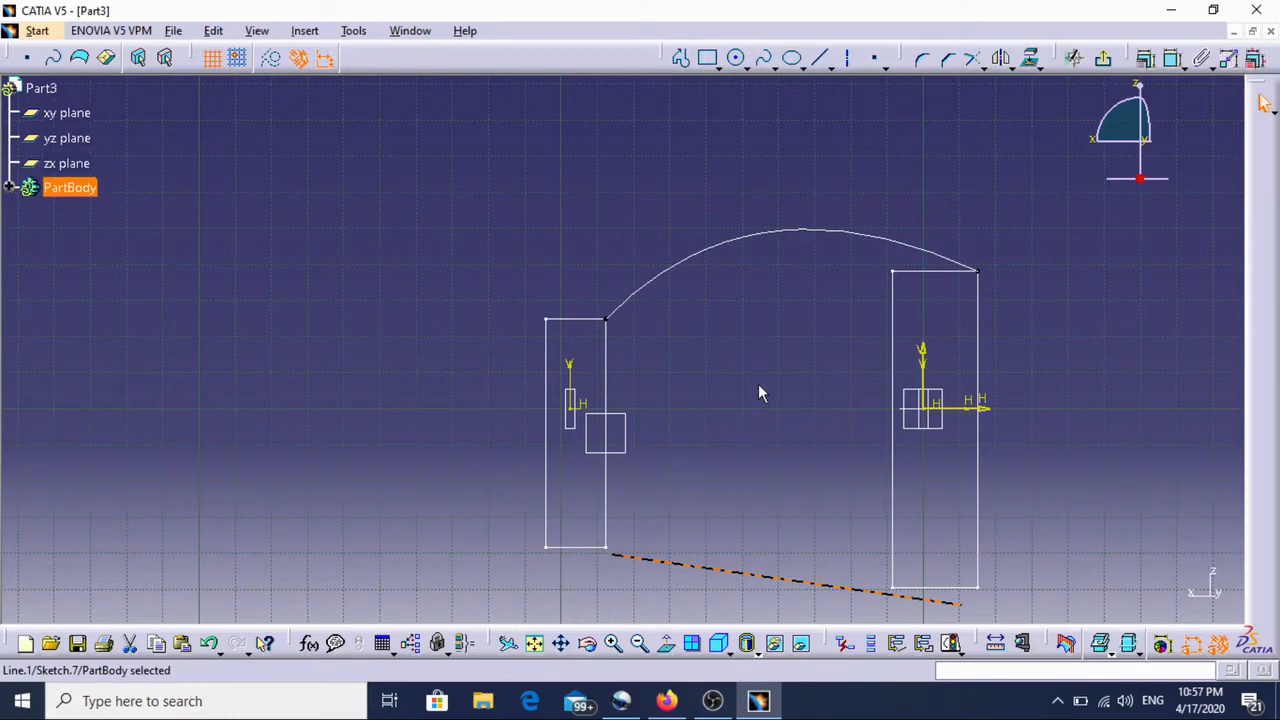
left_click(683, 491)
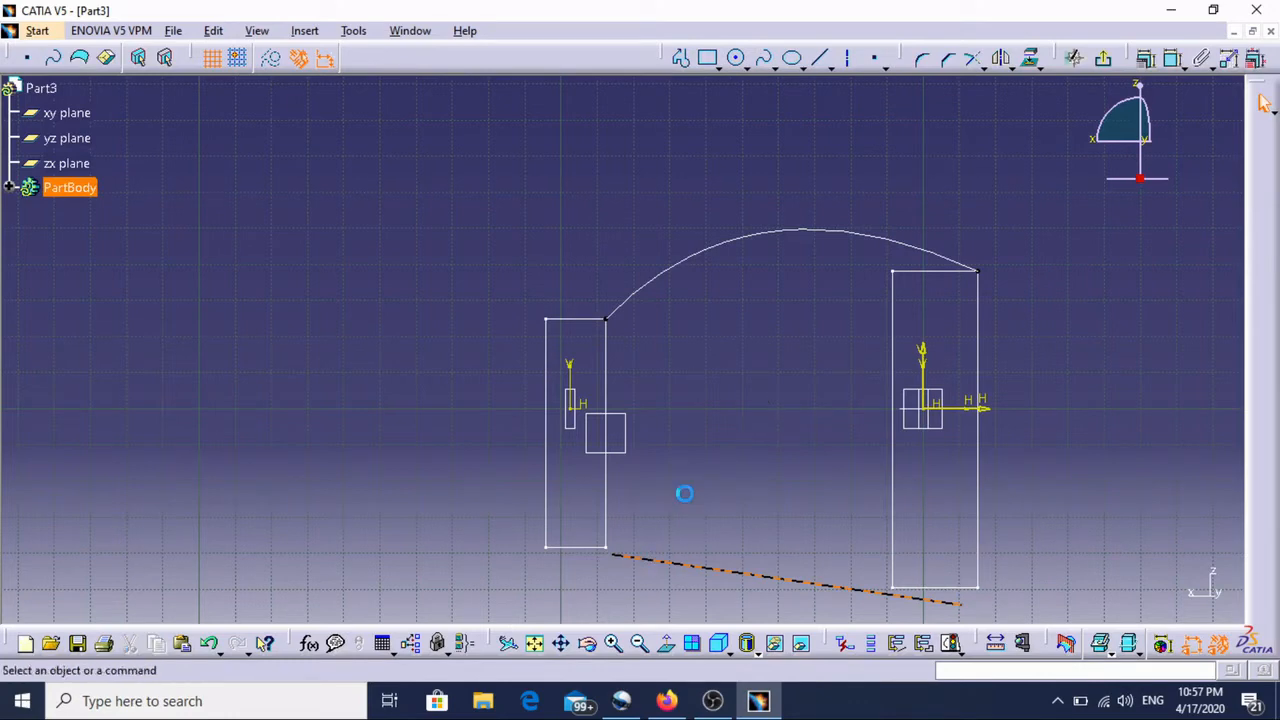
Make the line's start point coincident with the lower +y corner of the smaller rectangle
left_click(615, 556)
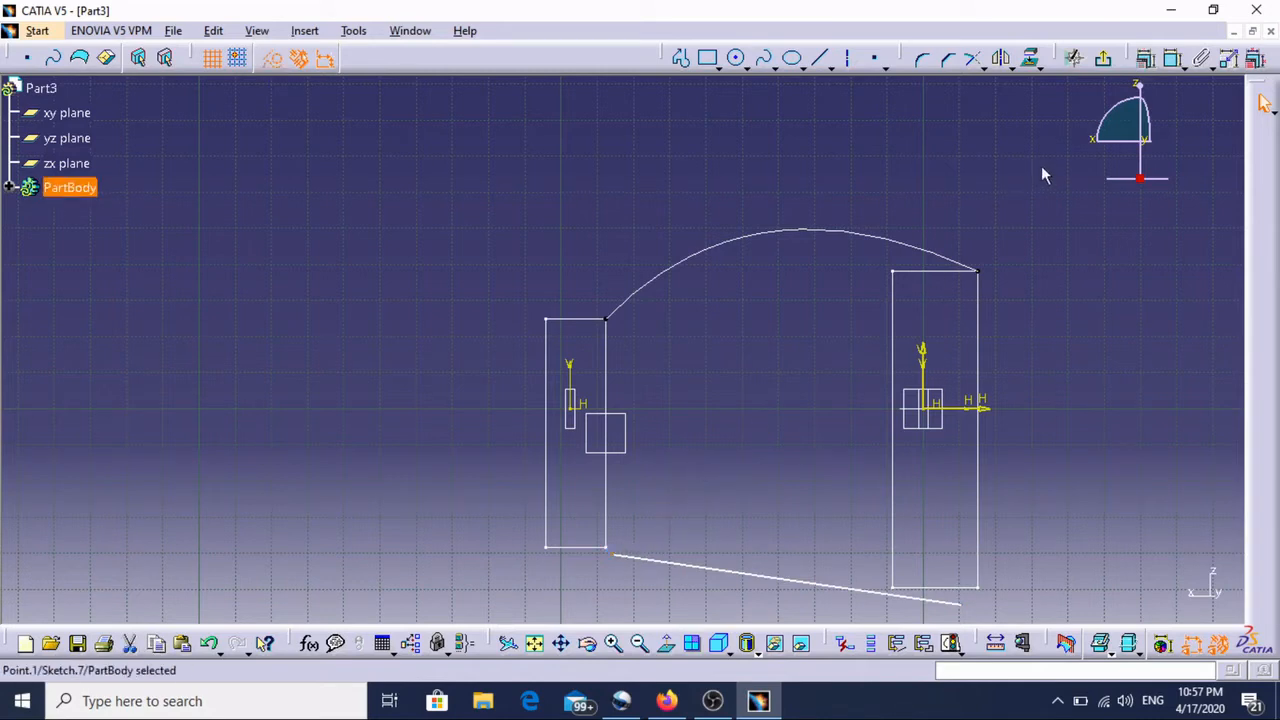
left_click(1173, 58)
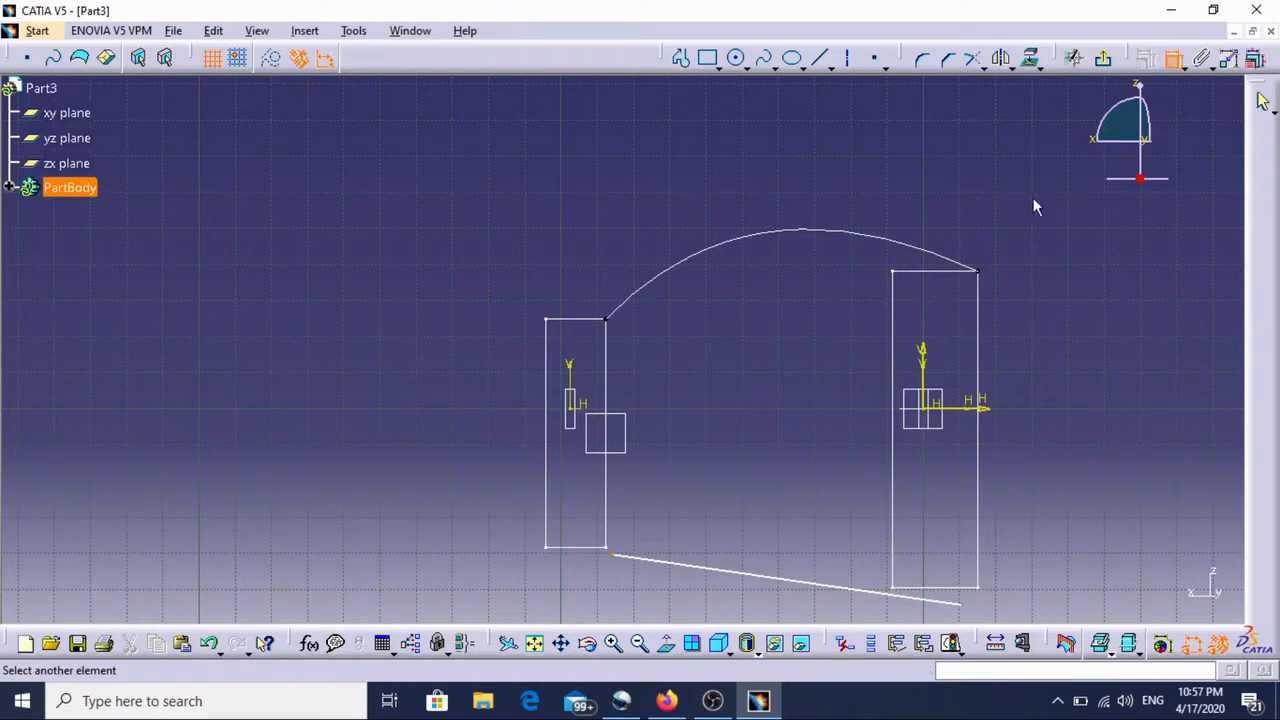
left_click(617, 551)
right_click(617, 549)
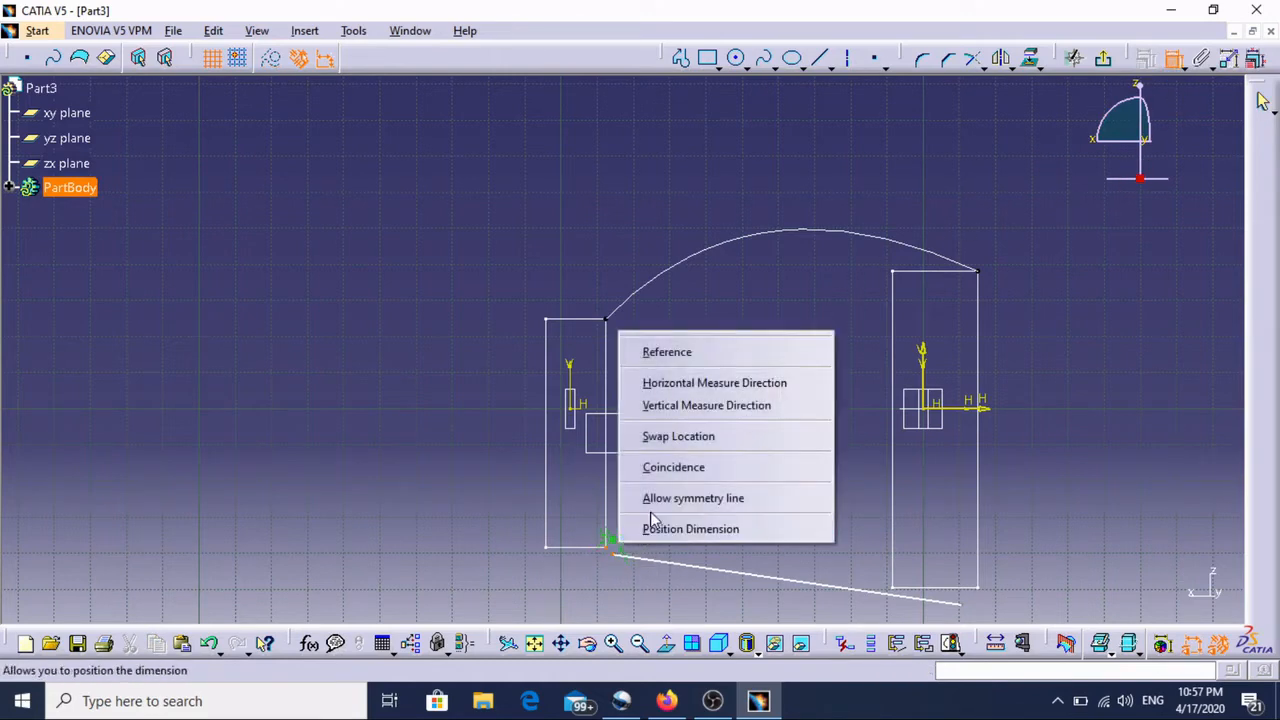
left_click(700, 467)
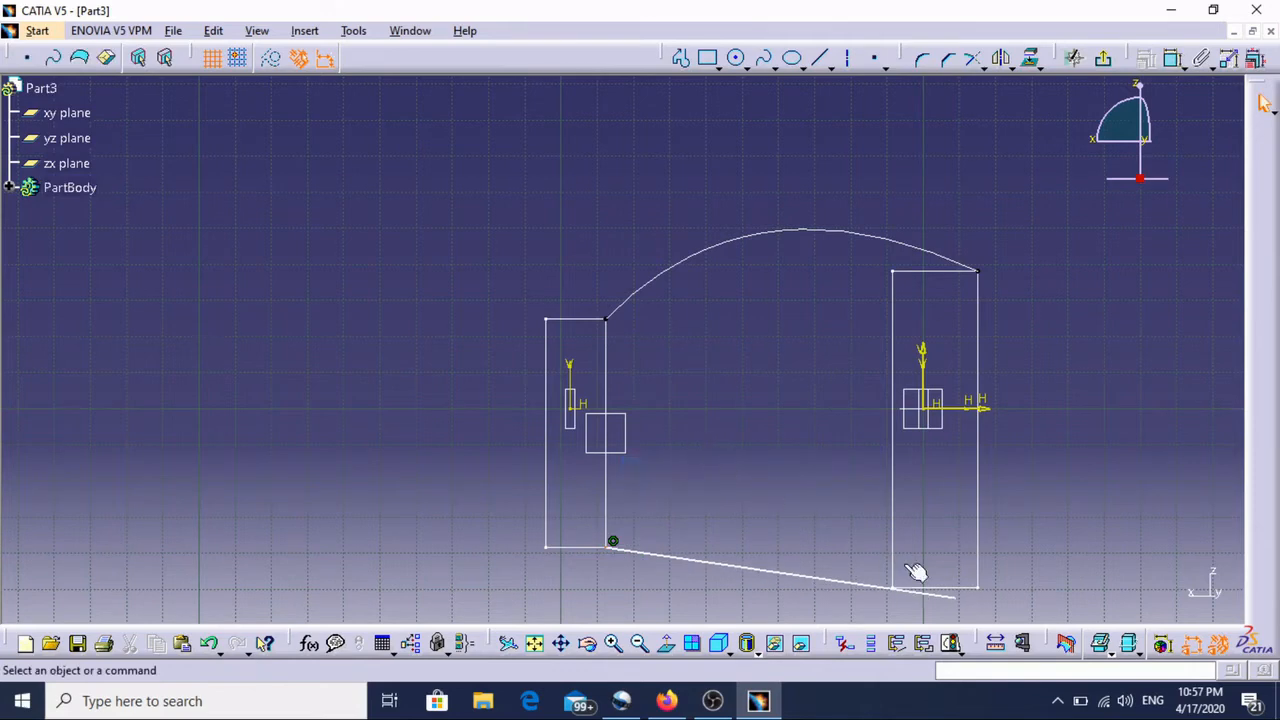
Make the line's endpoint coincident with the lower +y corner of the larger rectangle and exit the sketch
left_click(957, 598)
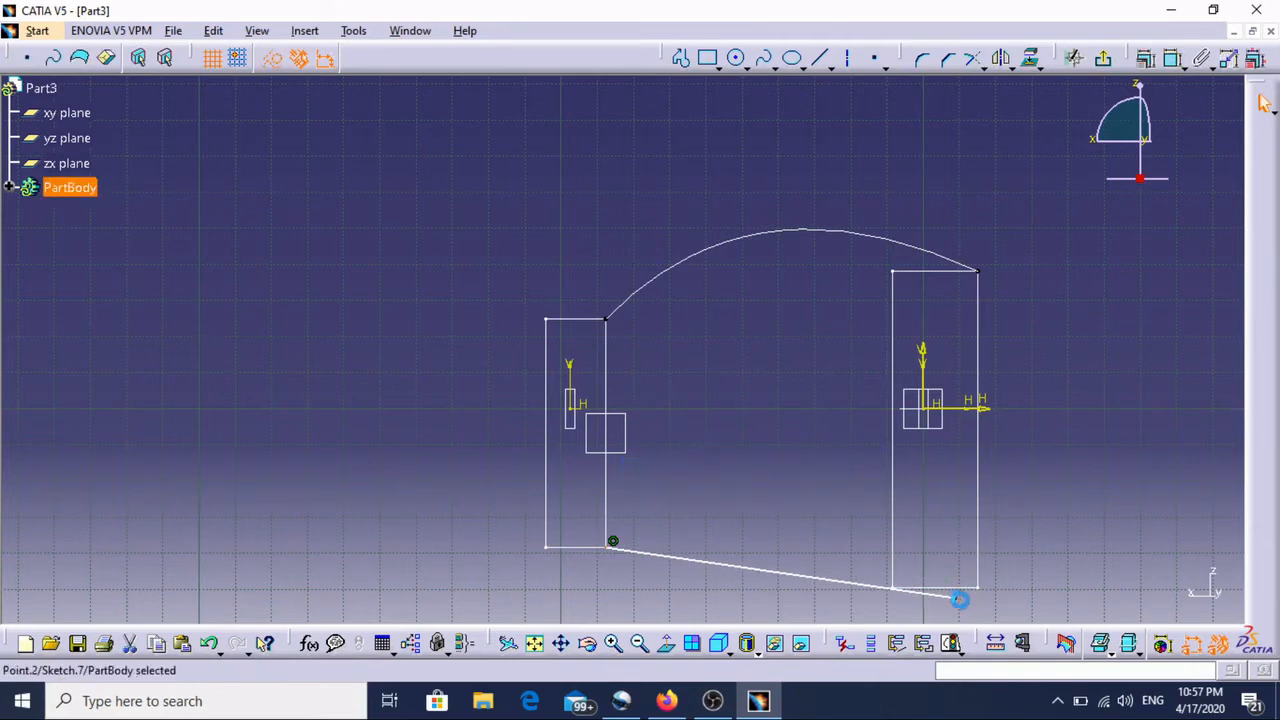
left_click(1173, 57)
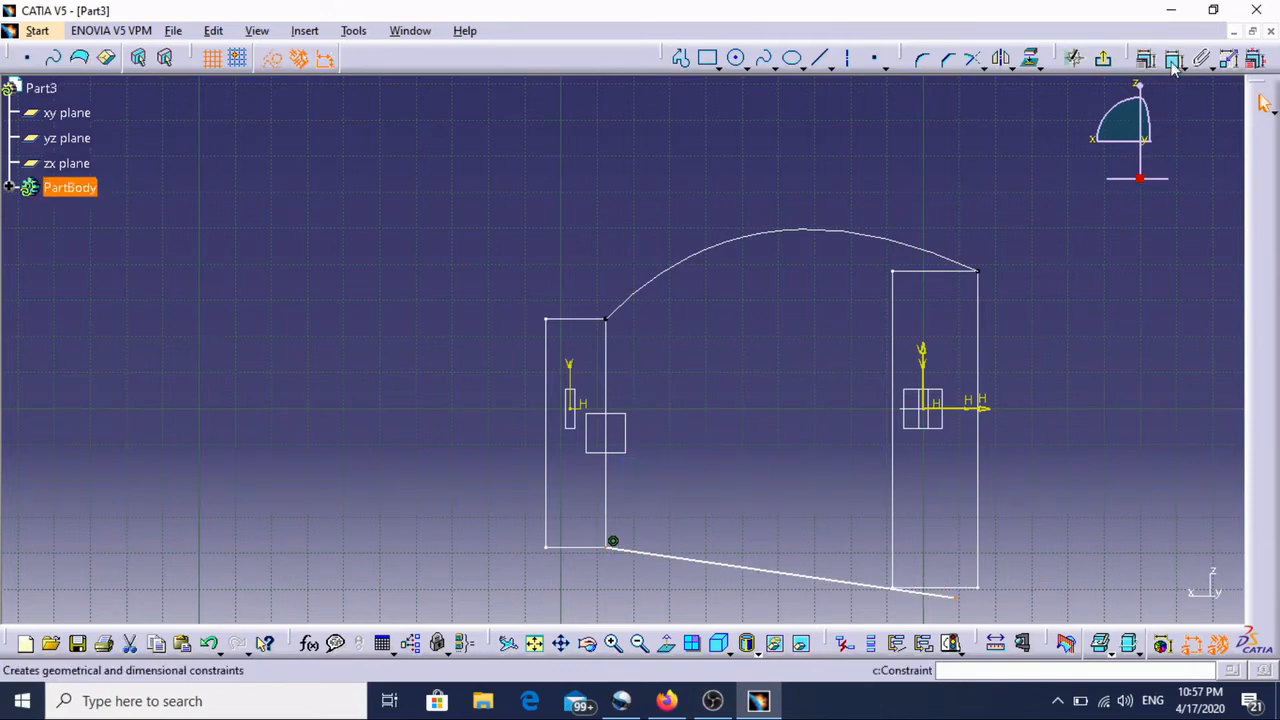
left_click(985, 596)
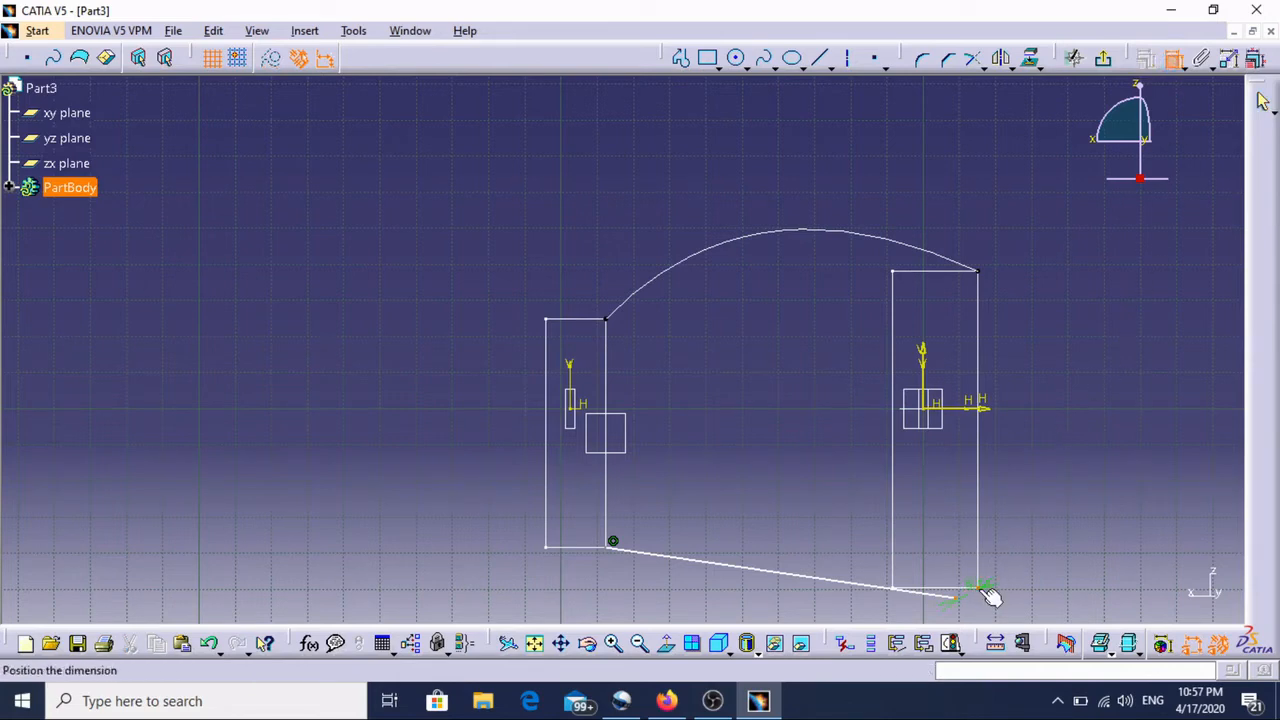
right_click(985, 596)
left_click(1026, 511)
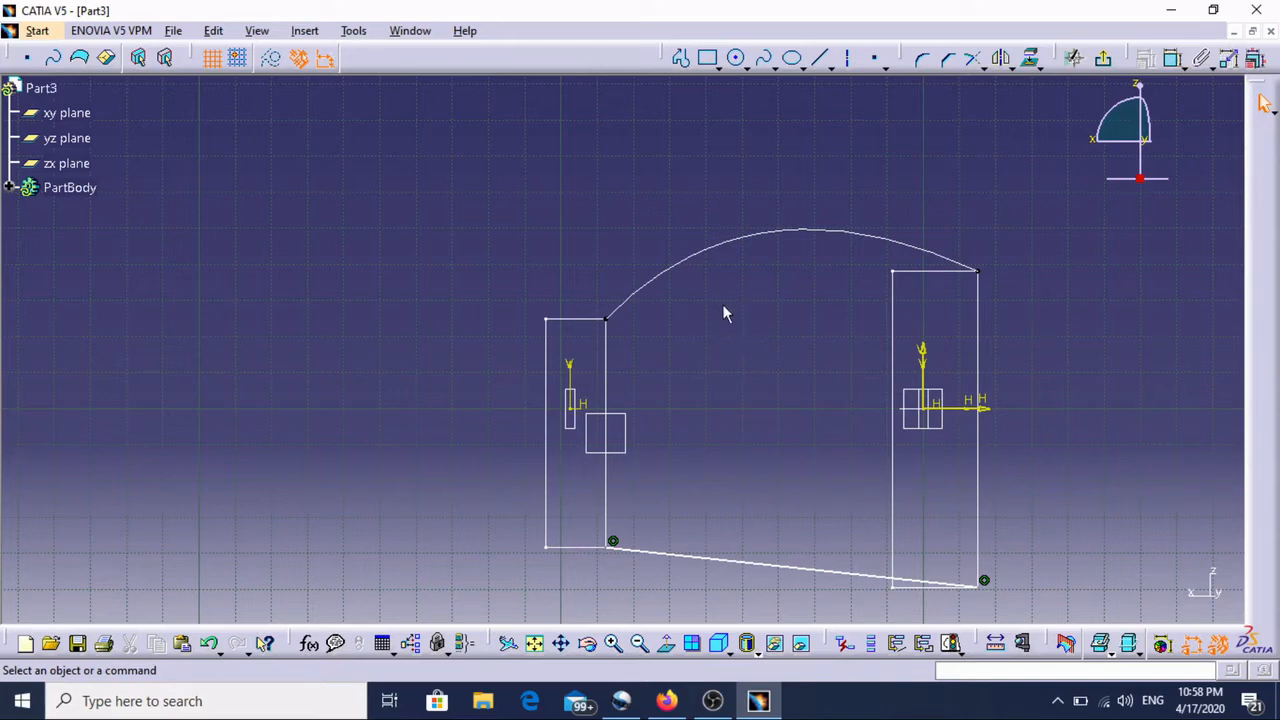
left_click(1102, 58)
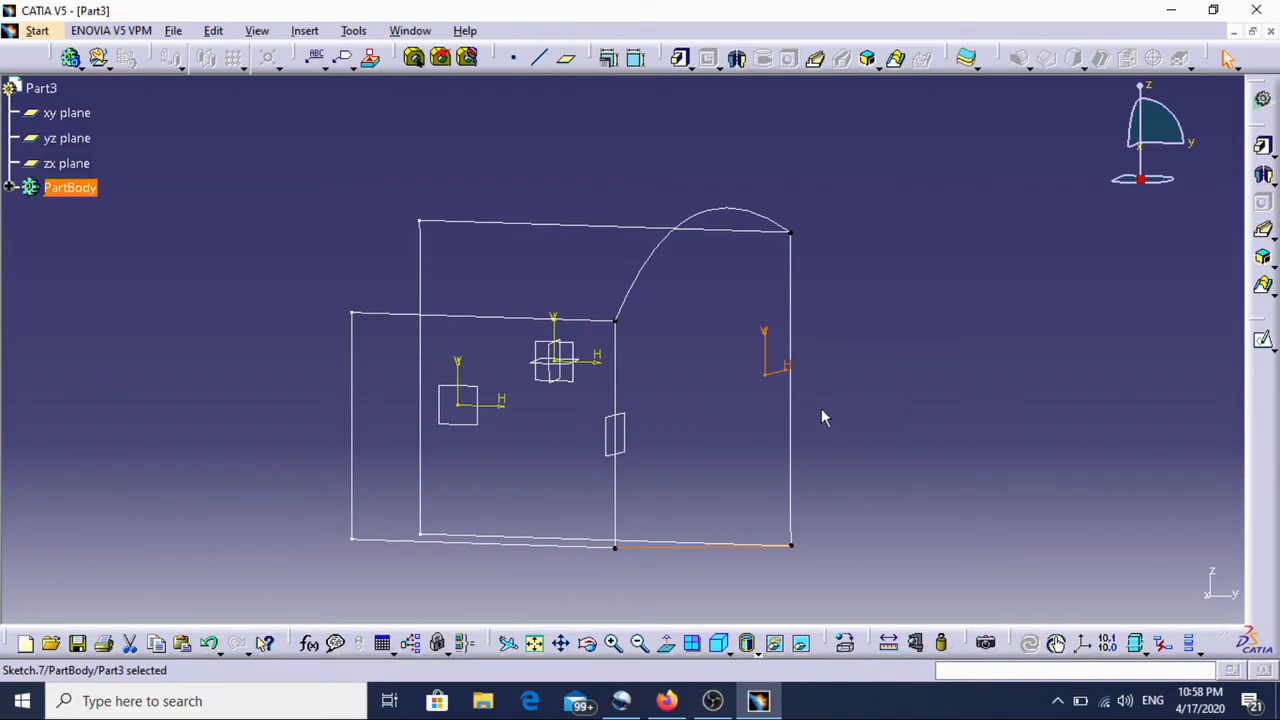
Create a plane through two lines using the -y side edges of the larger and smaller rectangles
middle_click_drag(876, 302, 858, 344)
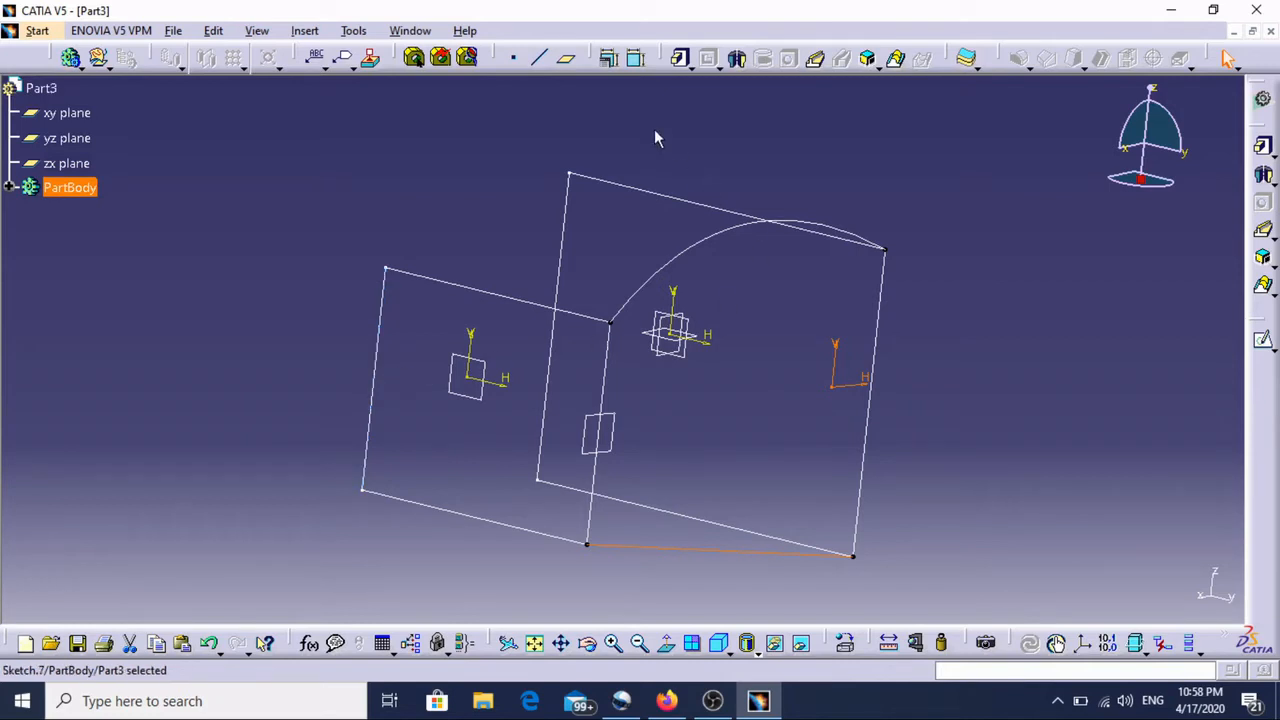
left_click(566, 64)
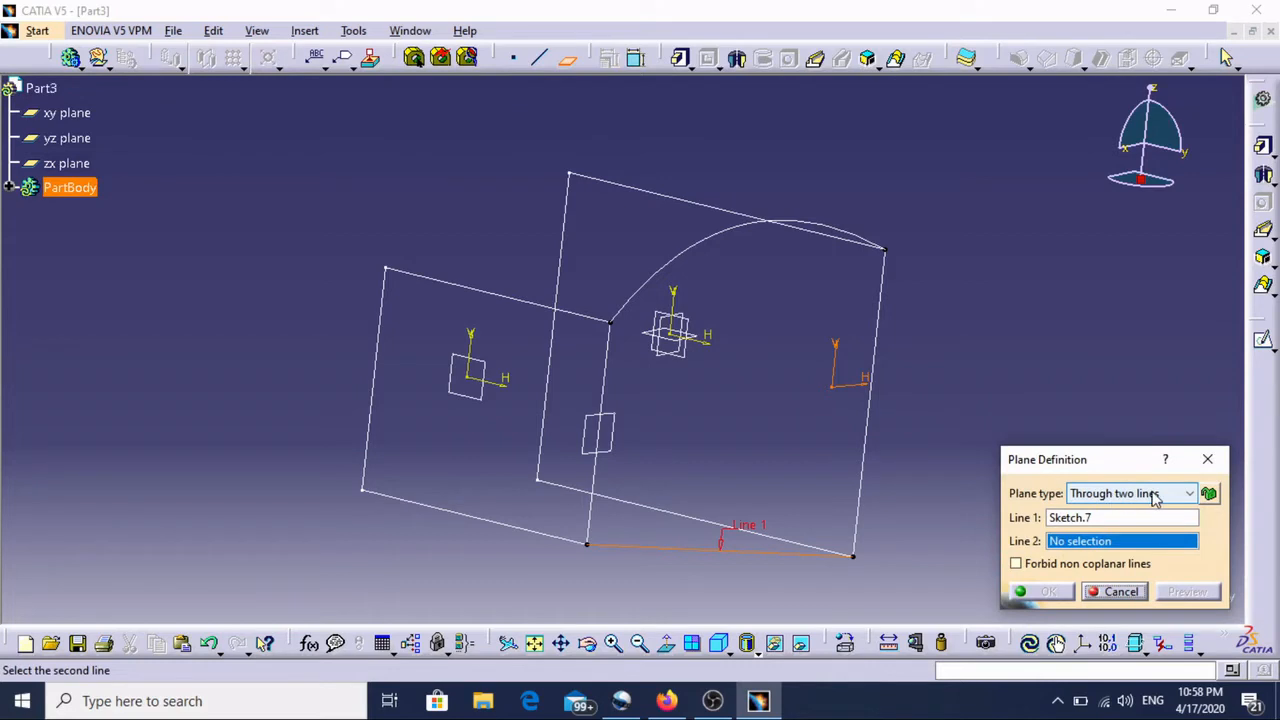
left_click(382, 372)
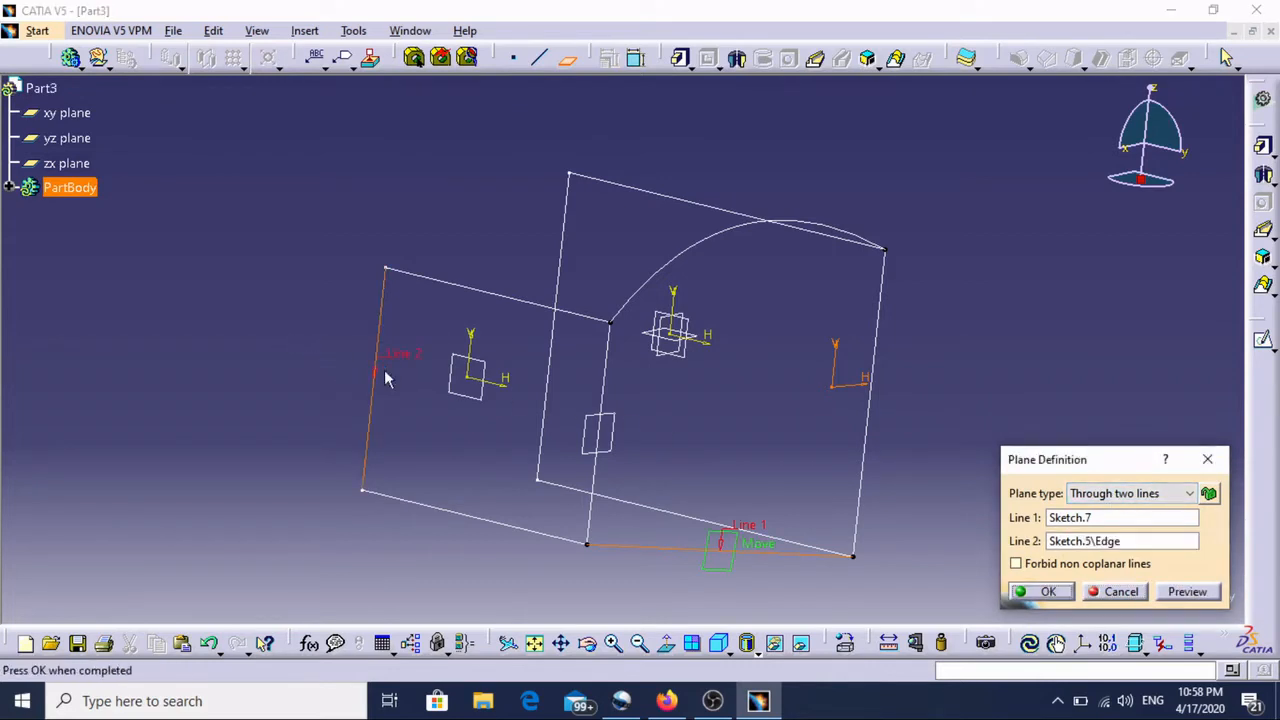
left_click(555, 337)
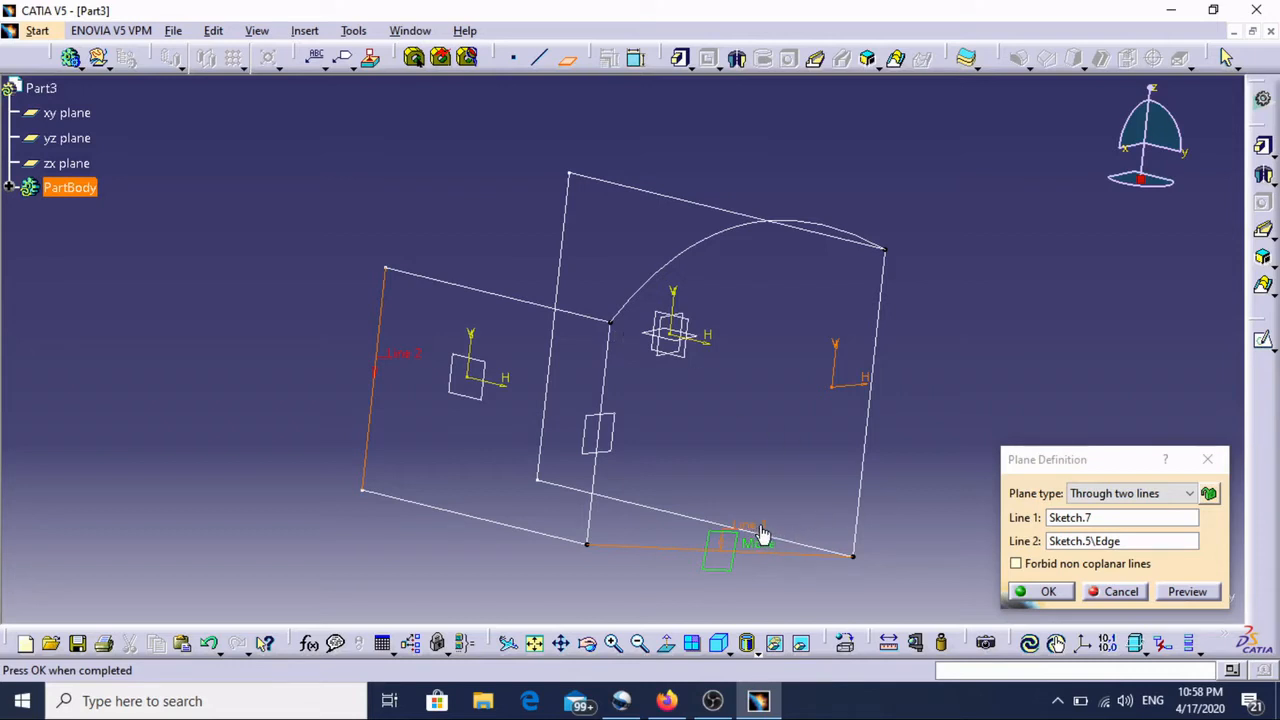
left_click(1068, 525)
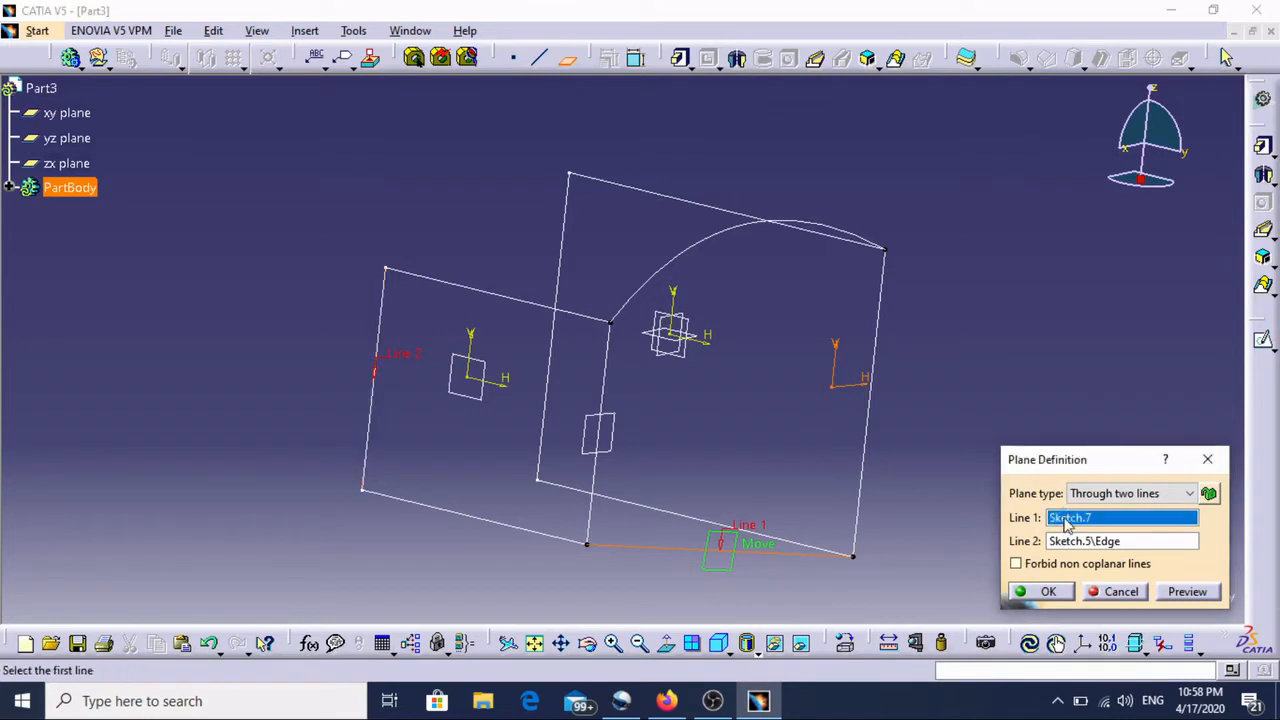
left_click(554, 287)
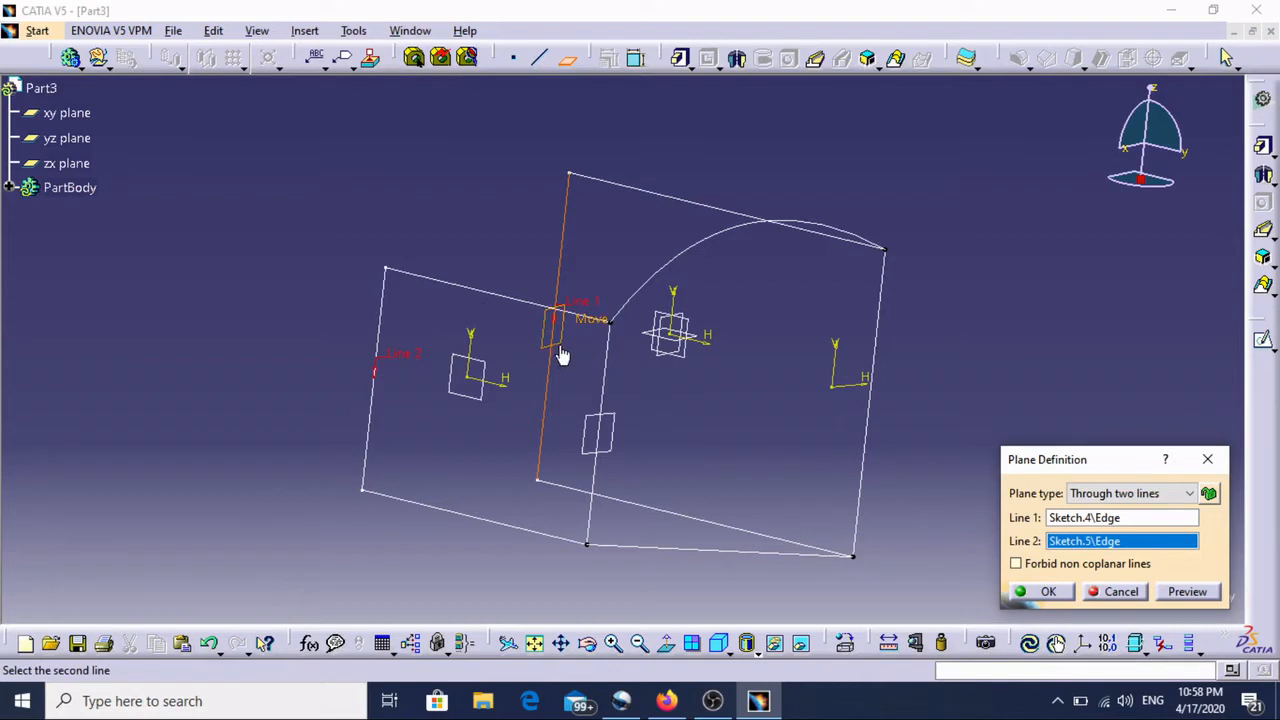
left_click(1047, 592)
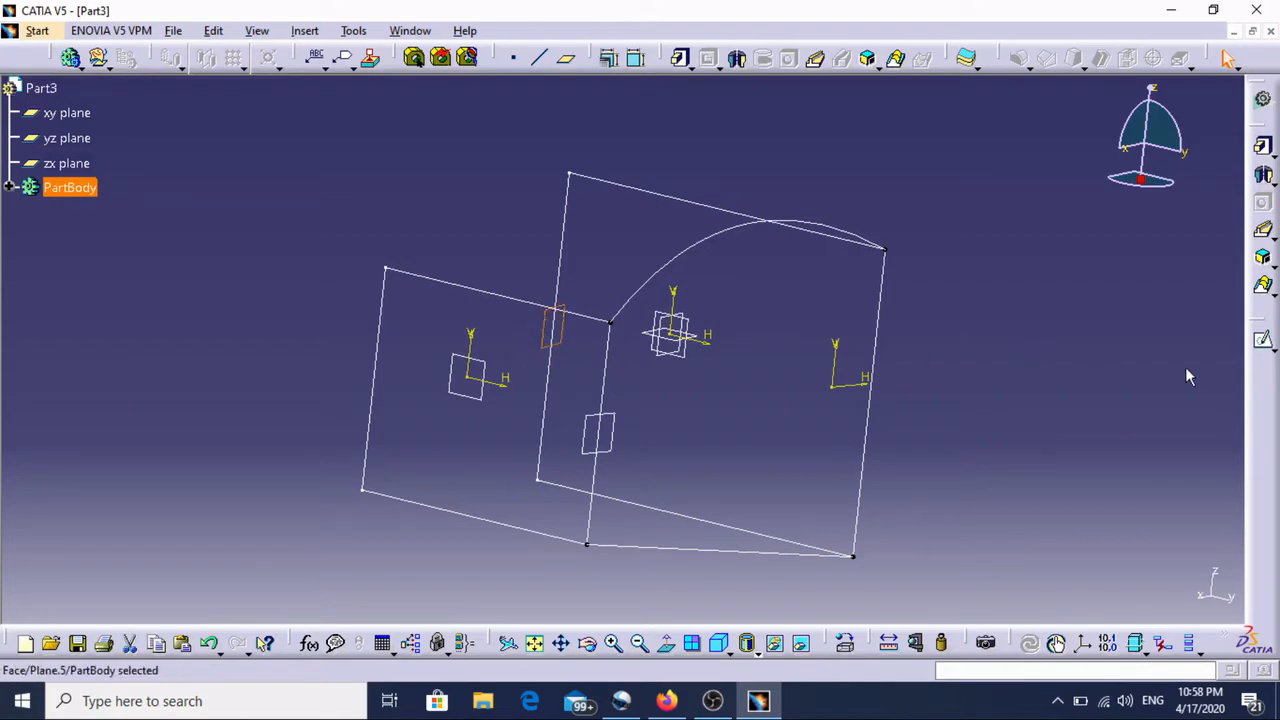
In a new sketch on the -y side plane, draw a wavy four-point spline from near the smaller rectangle's upper corner to just above the larger one's
left_click(1263, 344)
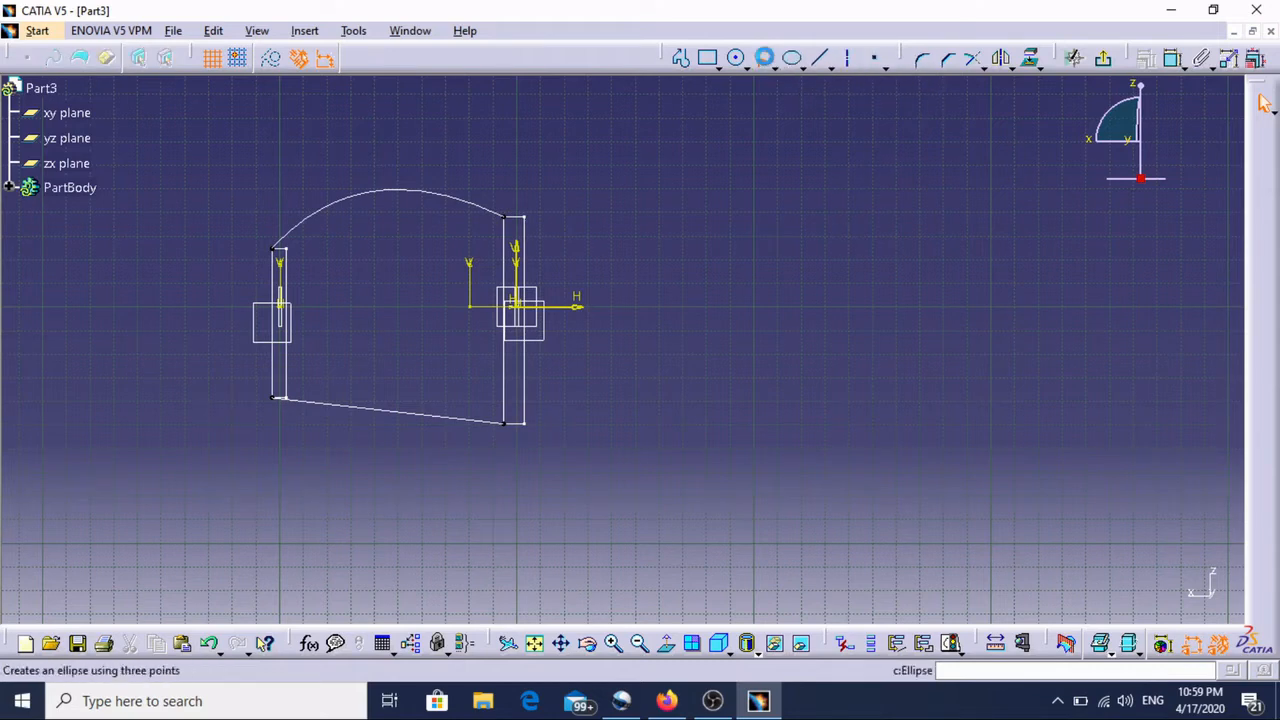
left_click(763, 58)
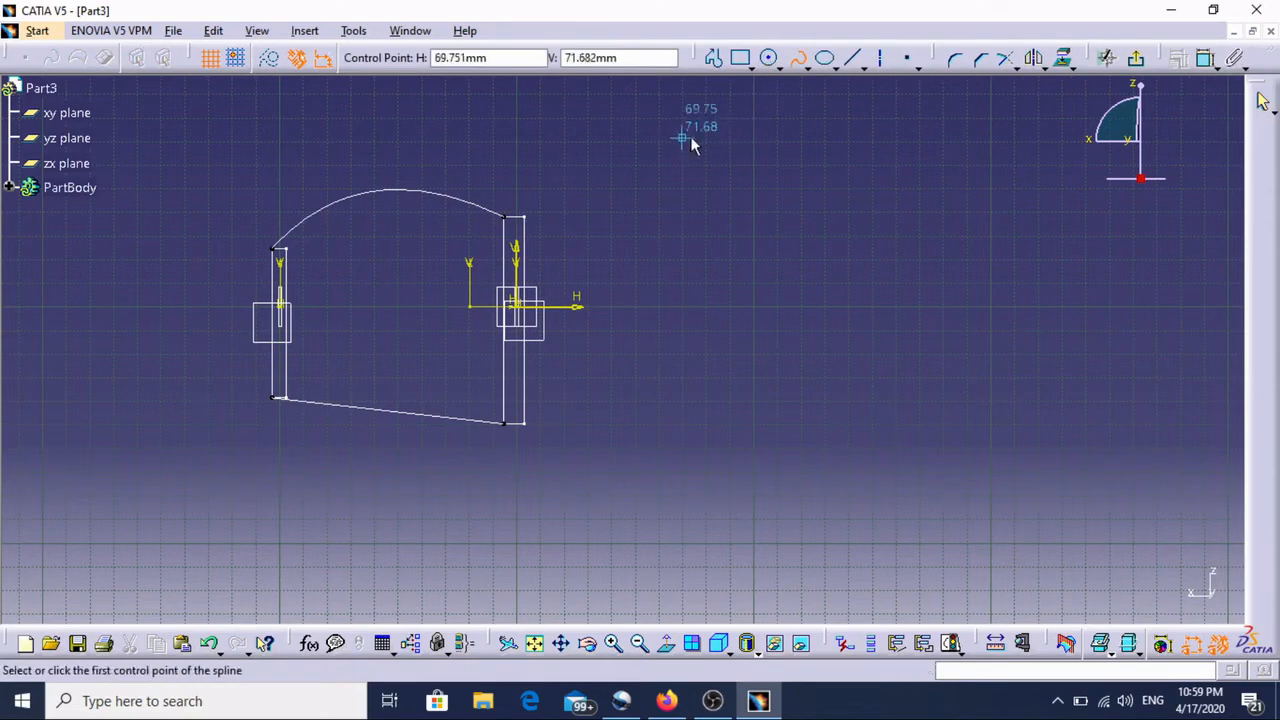
left_click(299, 249)
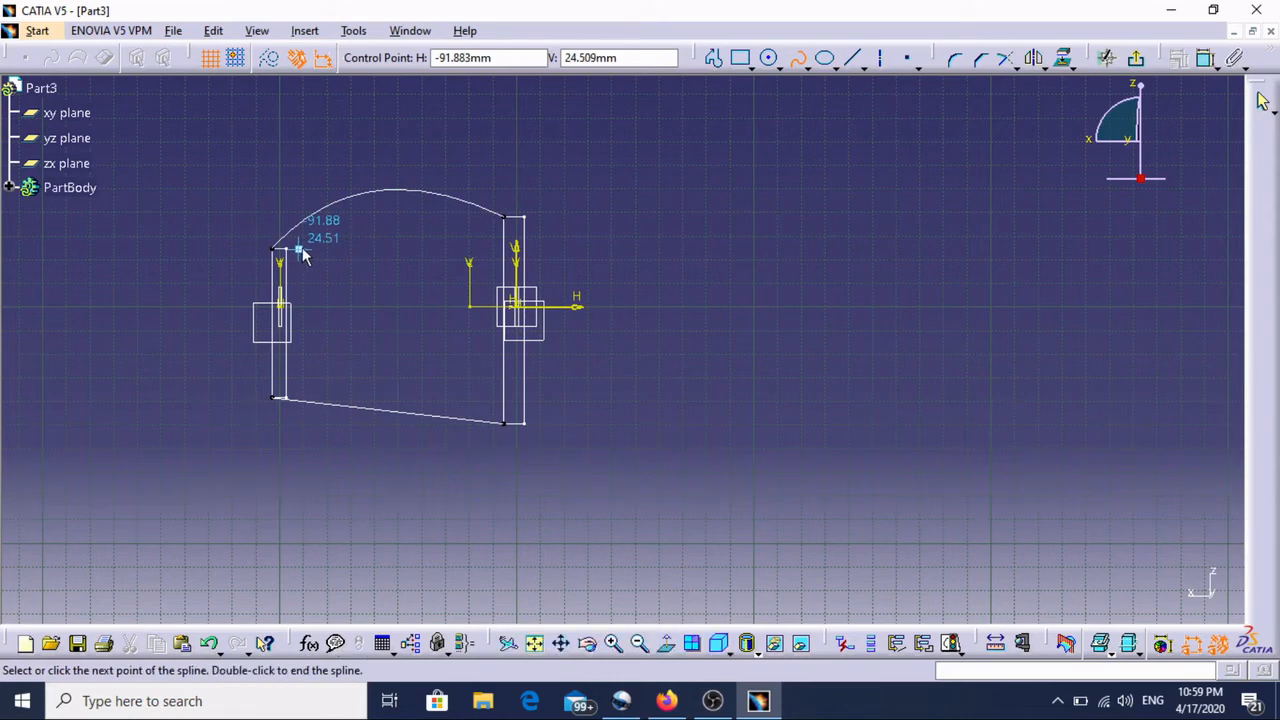
left_click(371, 232)
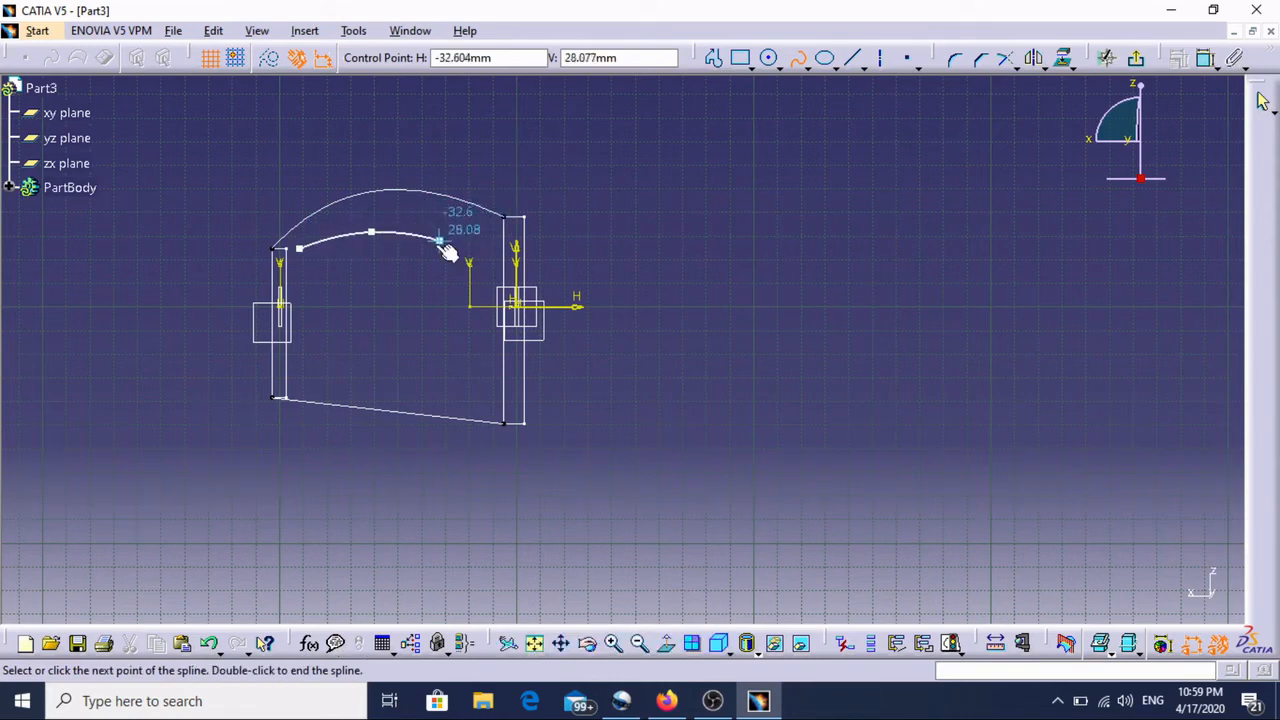
left_click(437, 244)
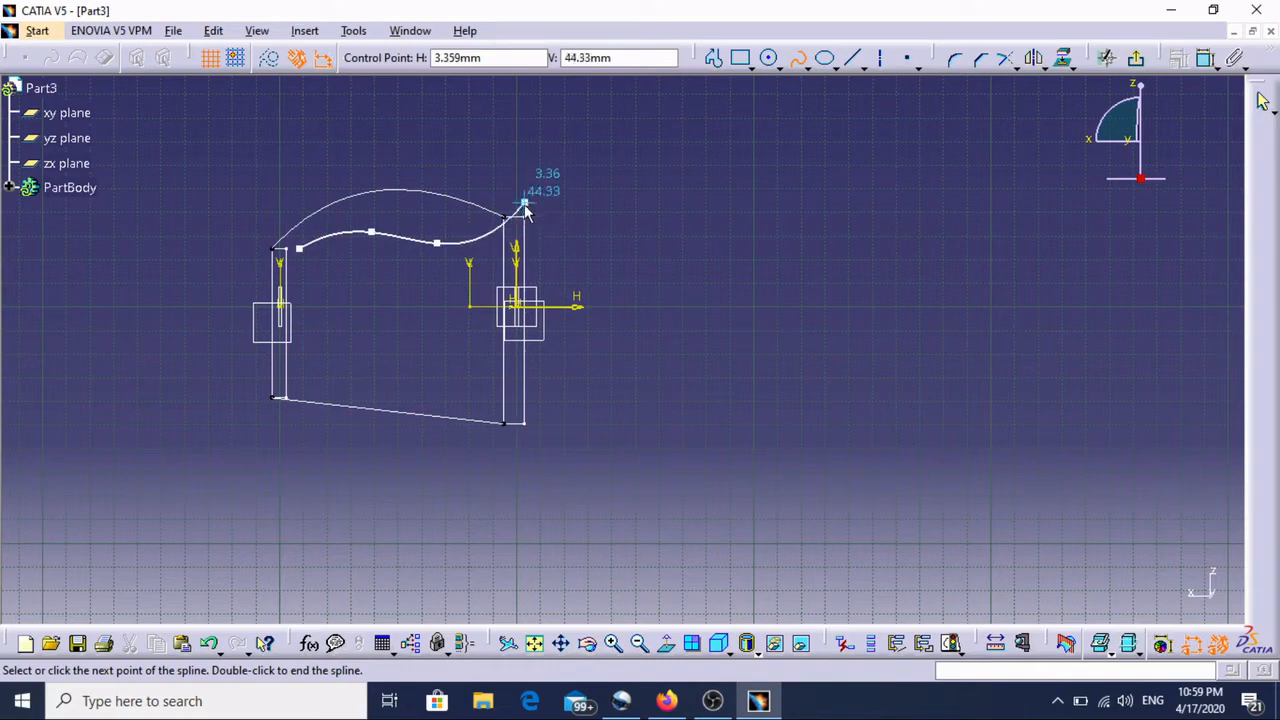
left_click(524, 204)
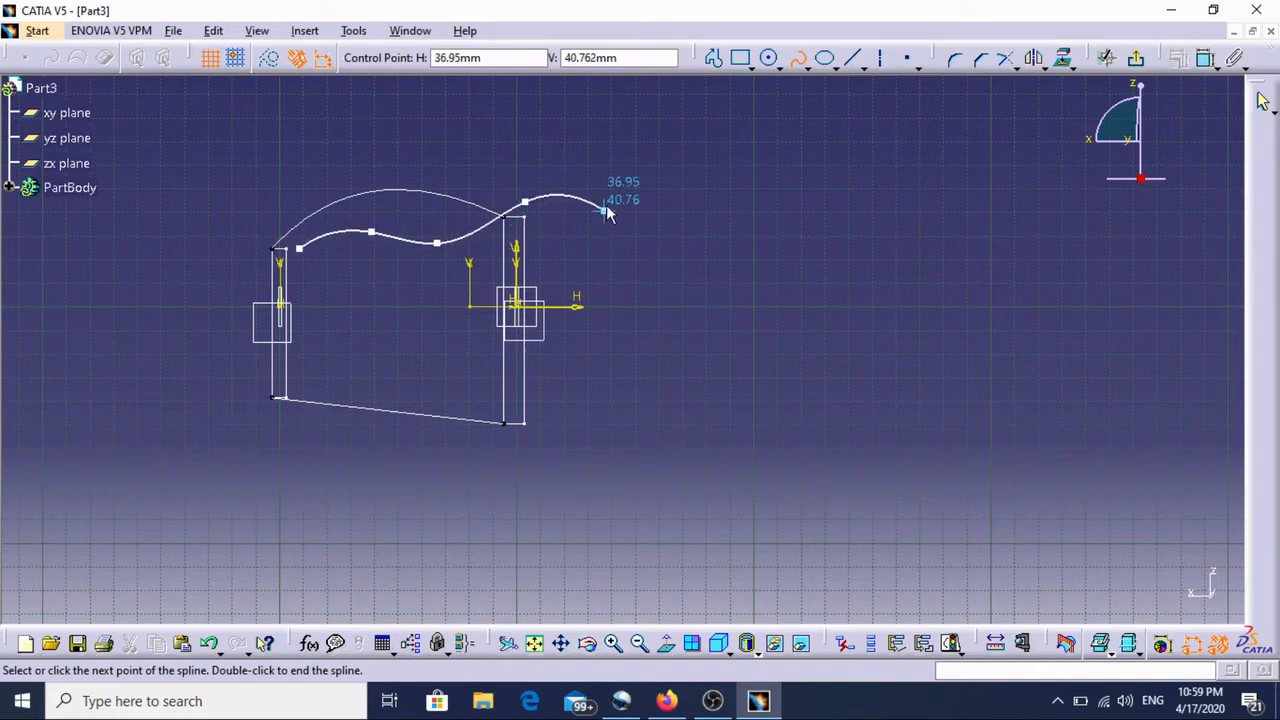
left_click(798, 57)
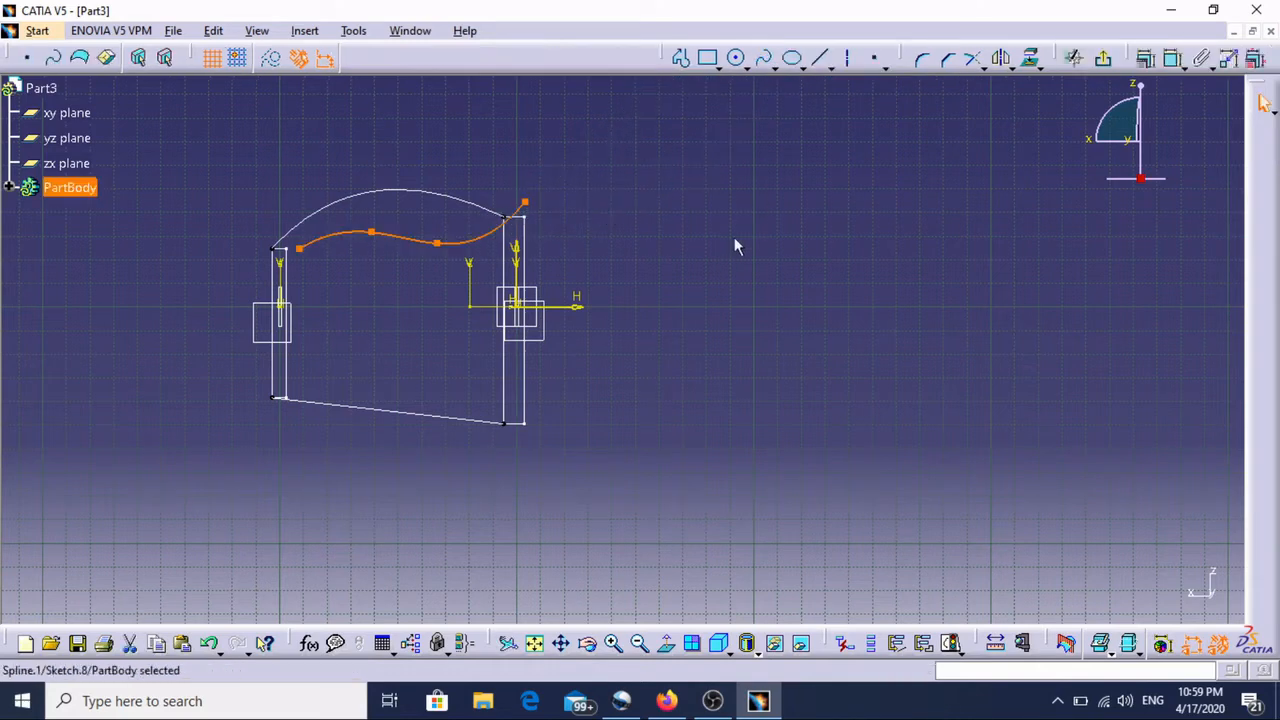
left_click(727, 277)
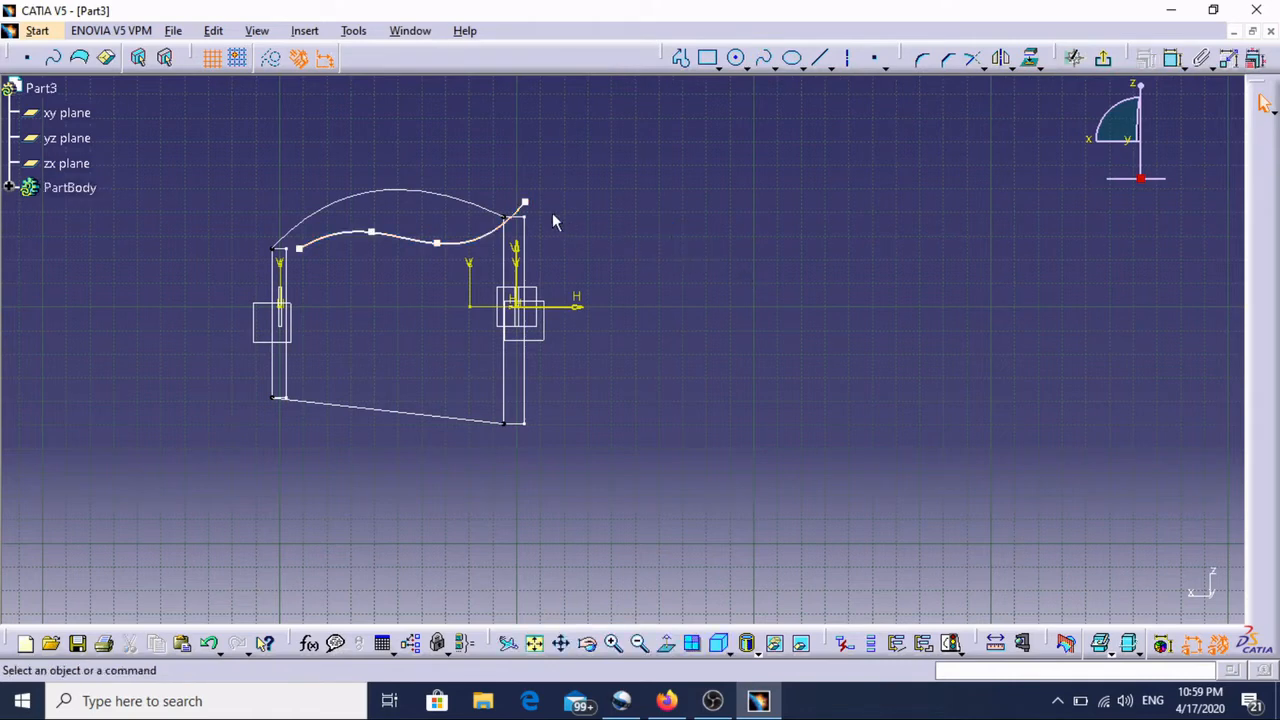
Make the wavy spline's last control point coincident with the upper -y corner of the larger rectangle
left_click(525, 204)
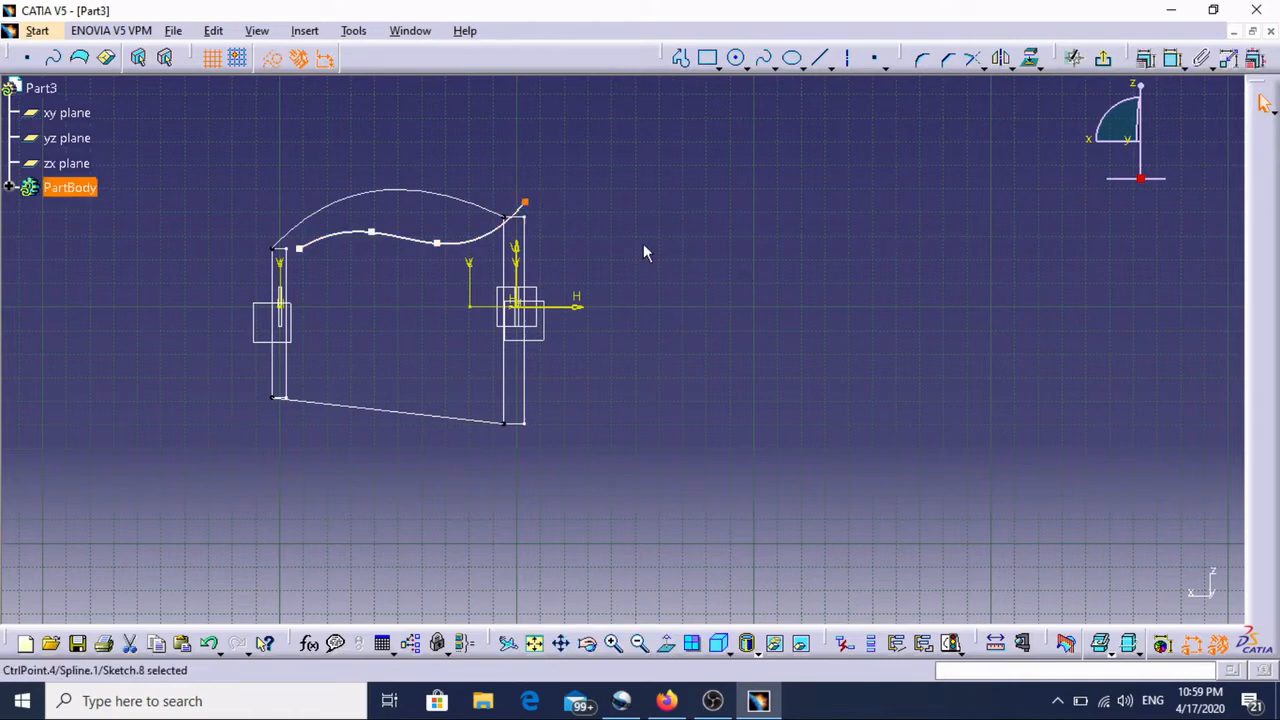
left_click(1172, 58)
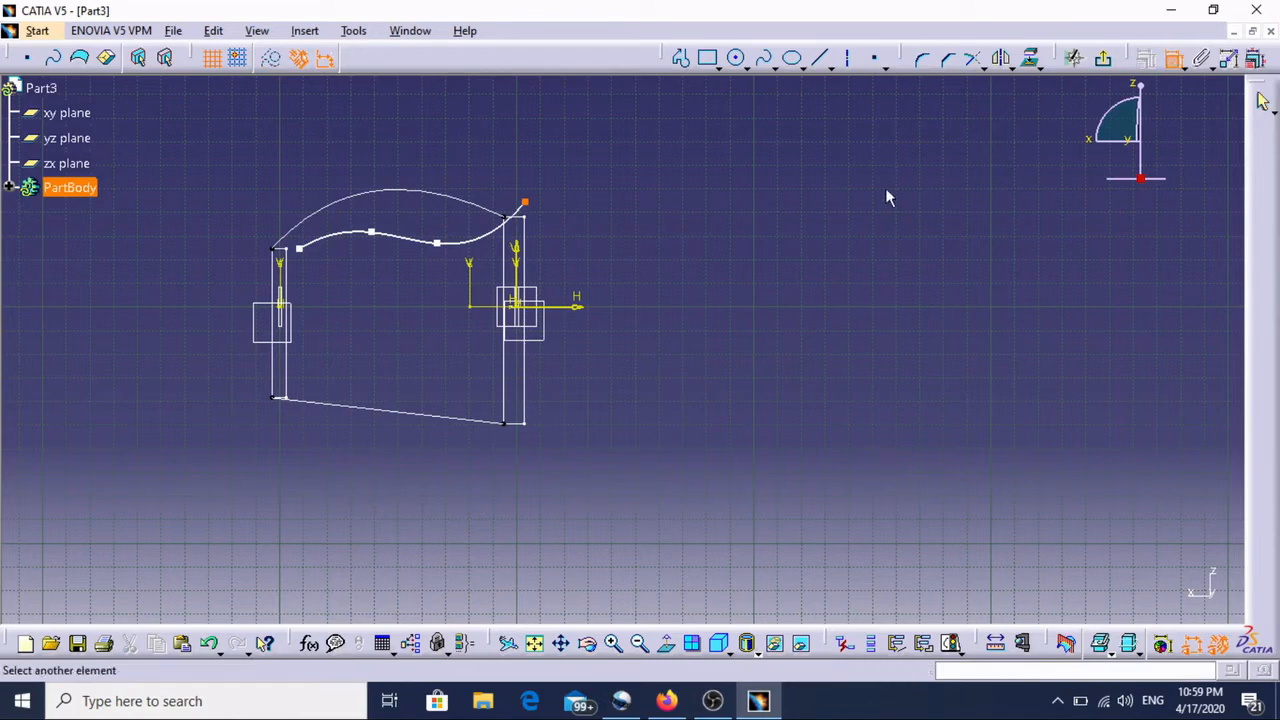
left_click(527, 213)
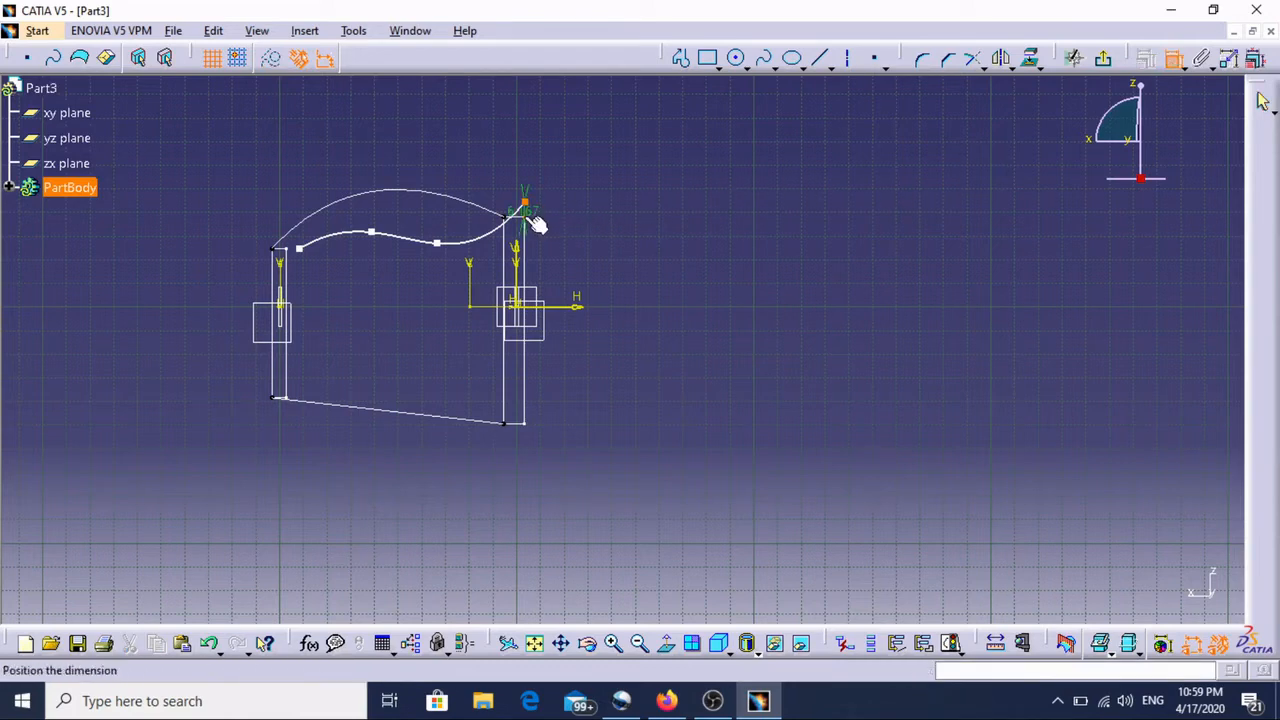
right_click(537, 222)
left_click(594, 352)
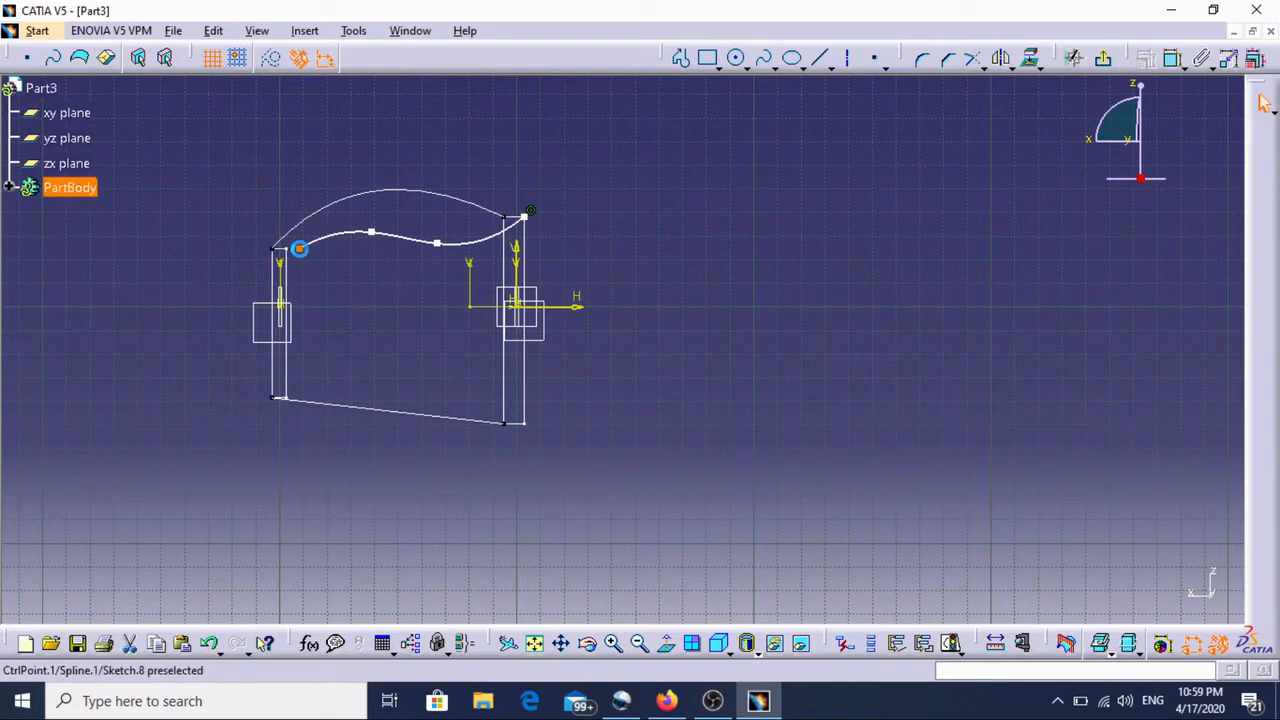
Make the wavy spline's first control point coincident with the upper -y corner of the smaller rectangle and exit the sketch
left_click(299, 248)
left_click(1172, 58)
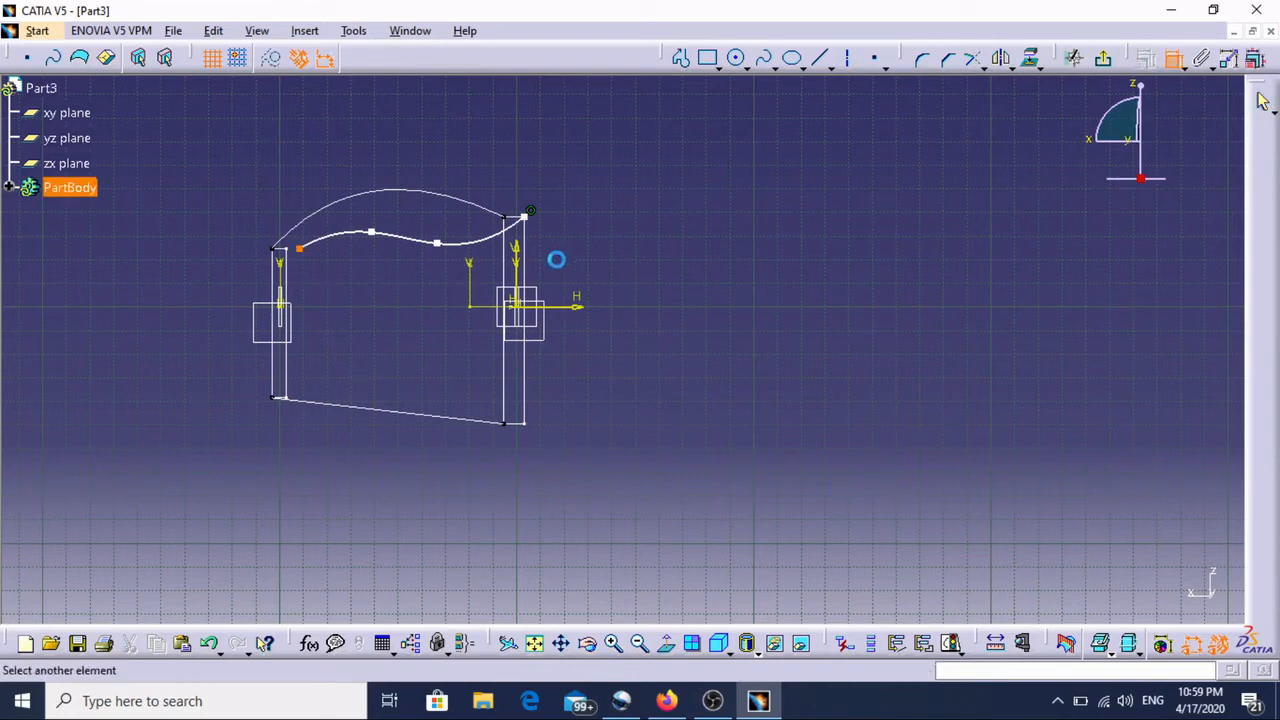
left_click(284, 252)
right_click(289, 268)
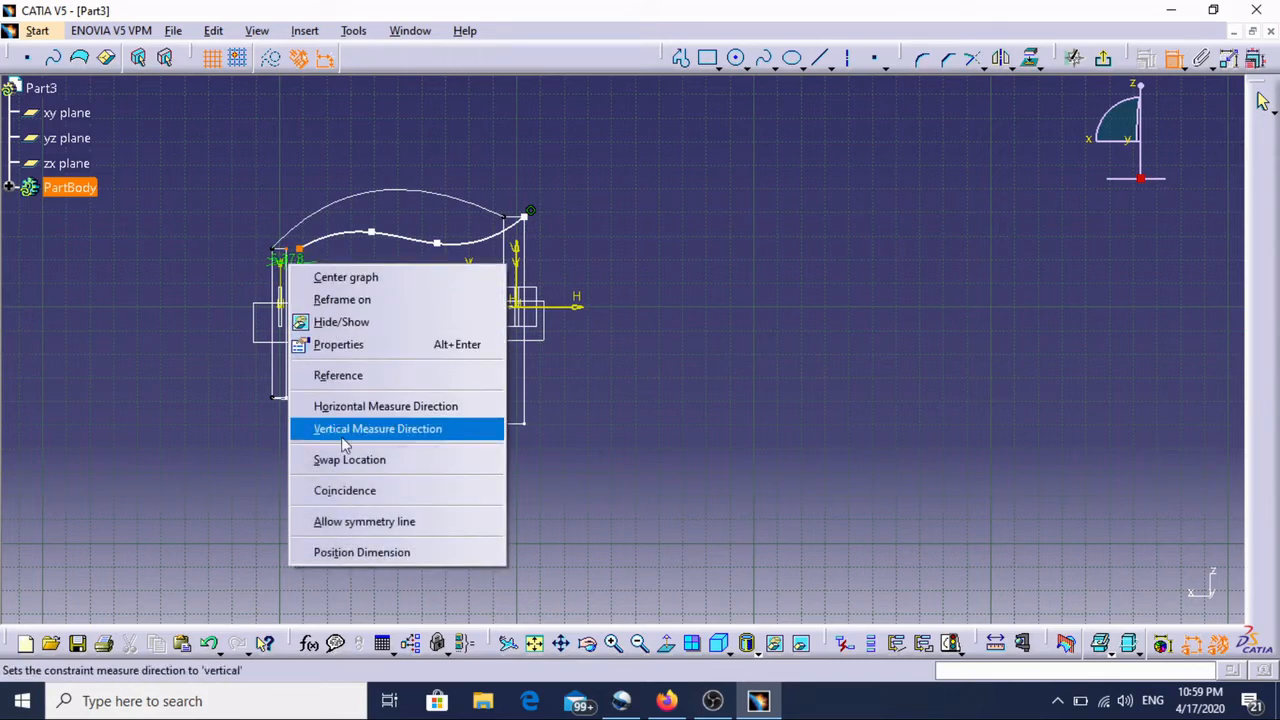
left_click(348, 490)
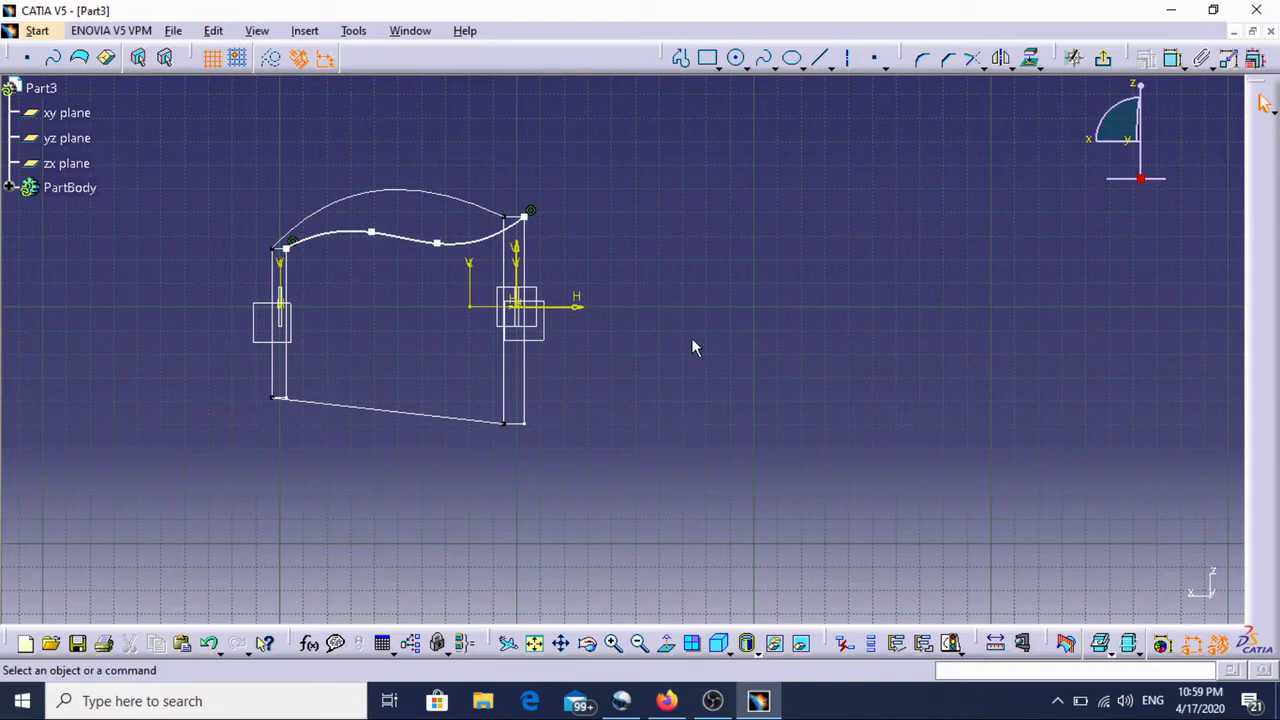
mouse_move(659, 374)
middle_mouse_down()
mouse_move(703, 329)
mouse_move(729, 363)
mouse_move(731, 346)
middle_mouse_up()
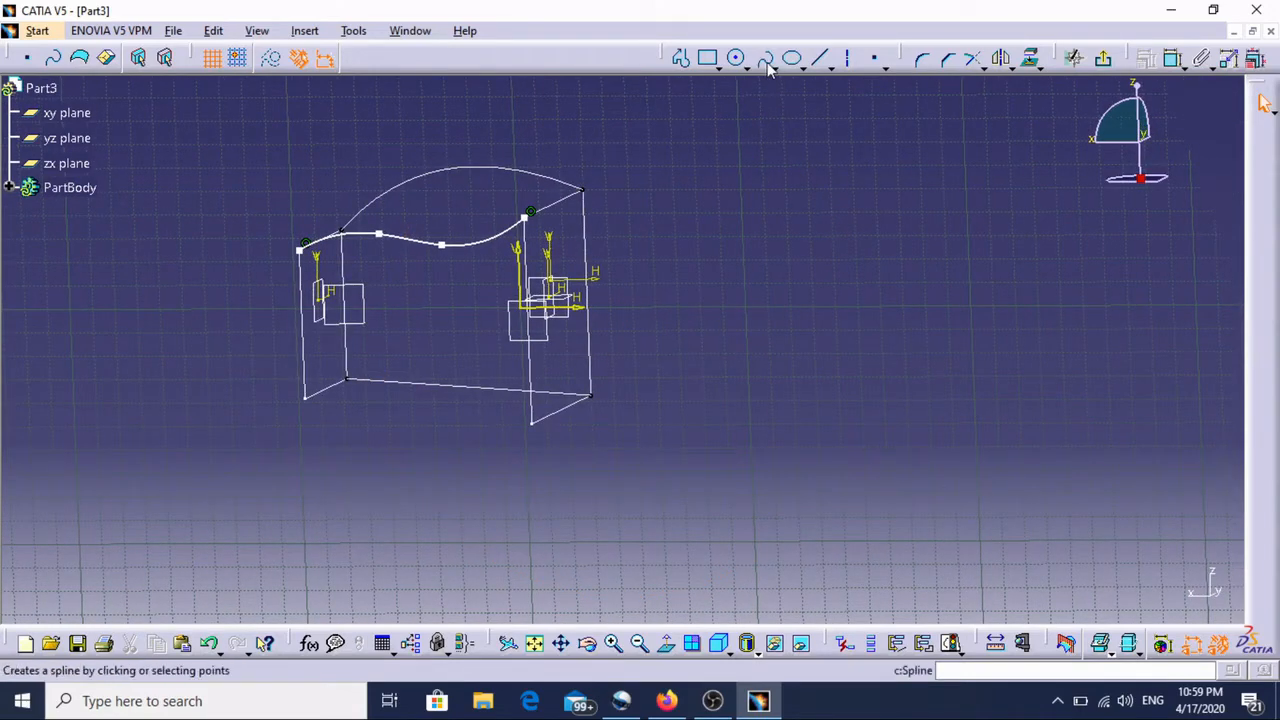
left_click(1103, 58)
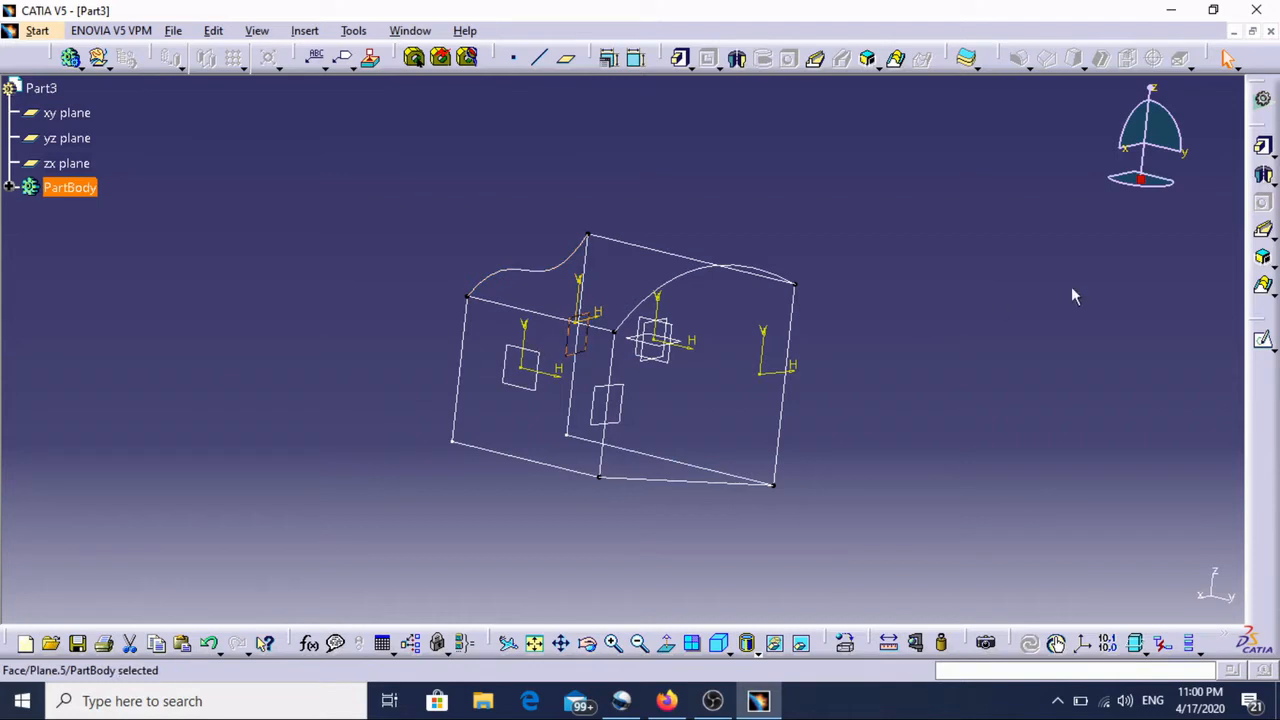
In another sketch on the -y side plane, draw a downward-bowed three-point spline from just below the smaller rectangle's lower edge to below the larger one's
left_click(1265, 343)
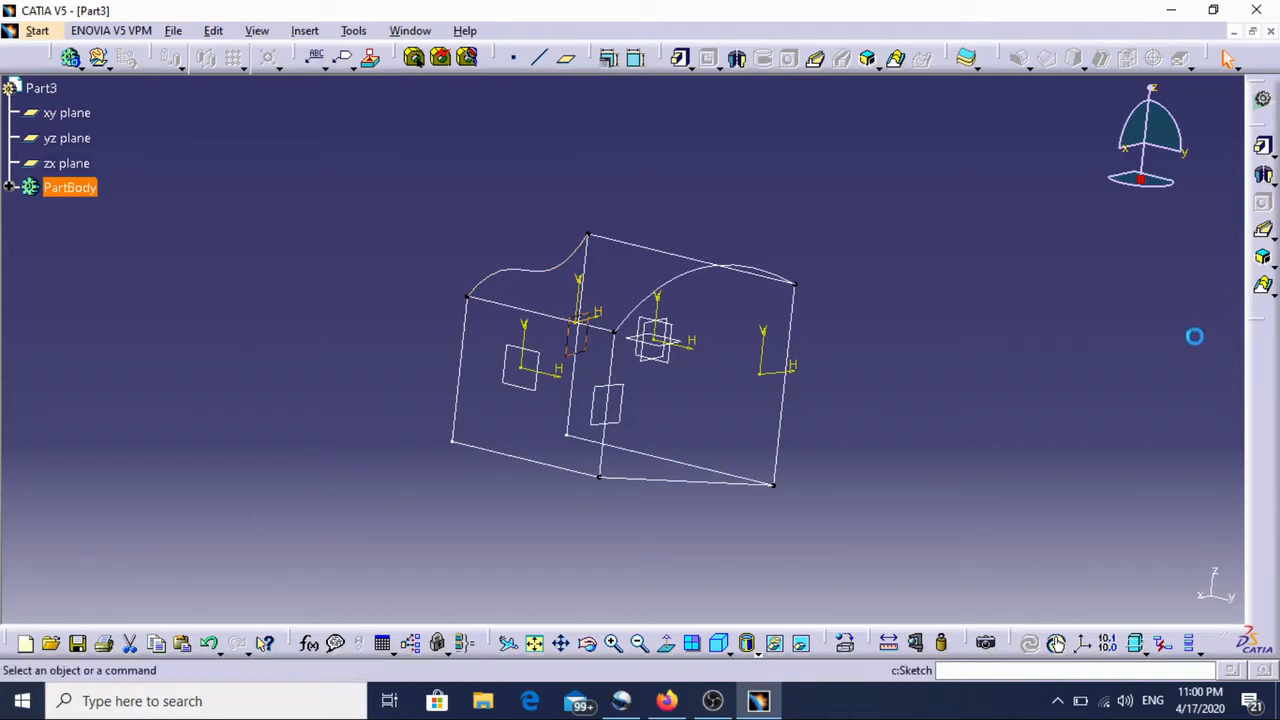
left_click(828, 345)
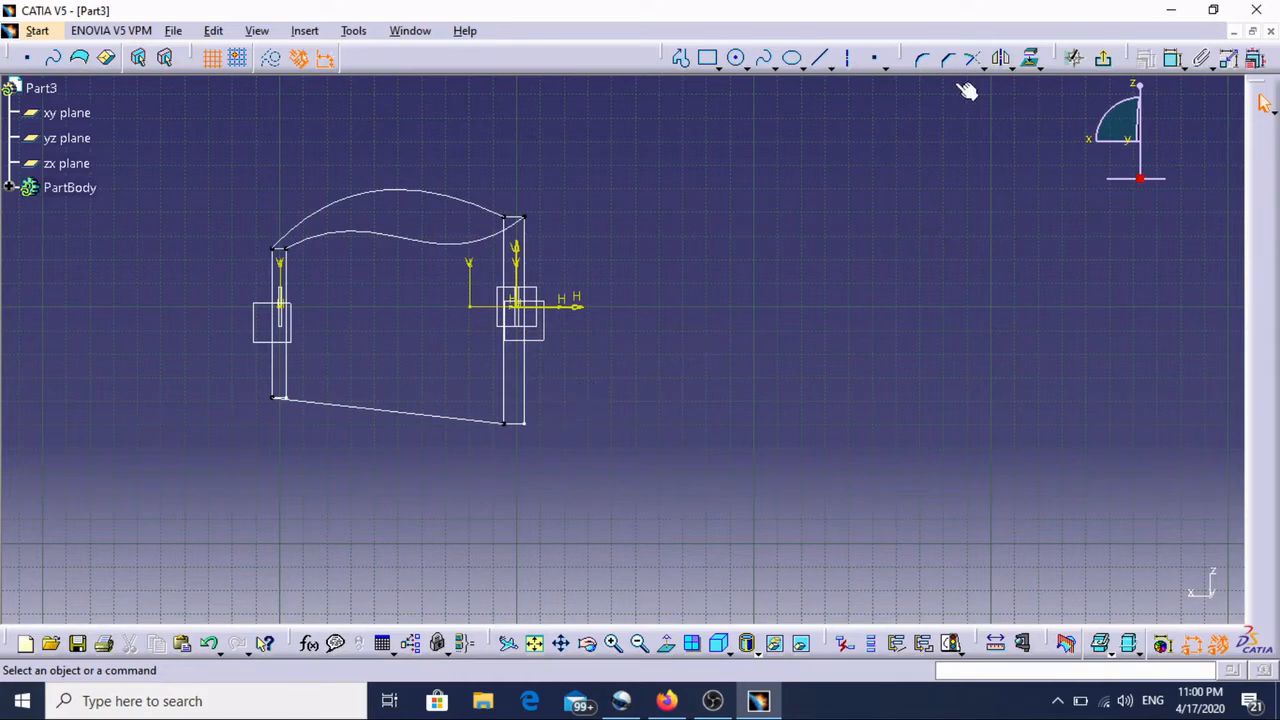
left_click(766, 62)
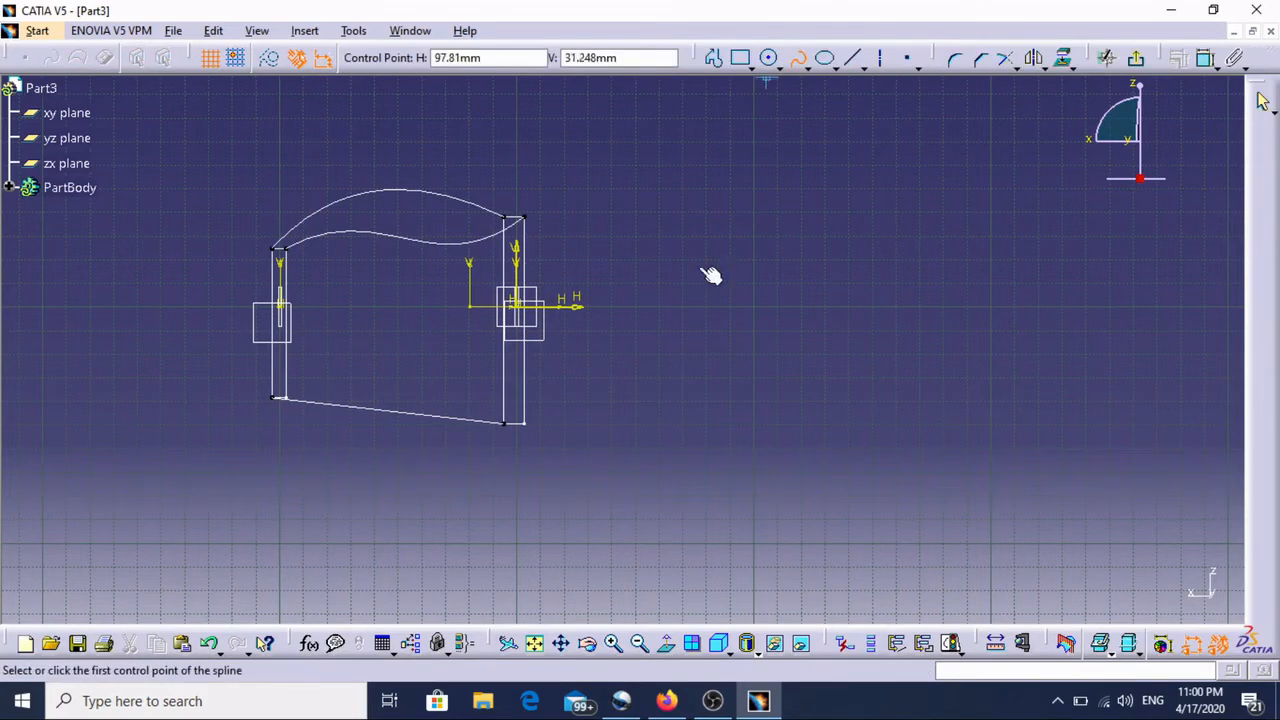
left_click(269, 414)
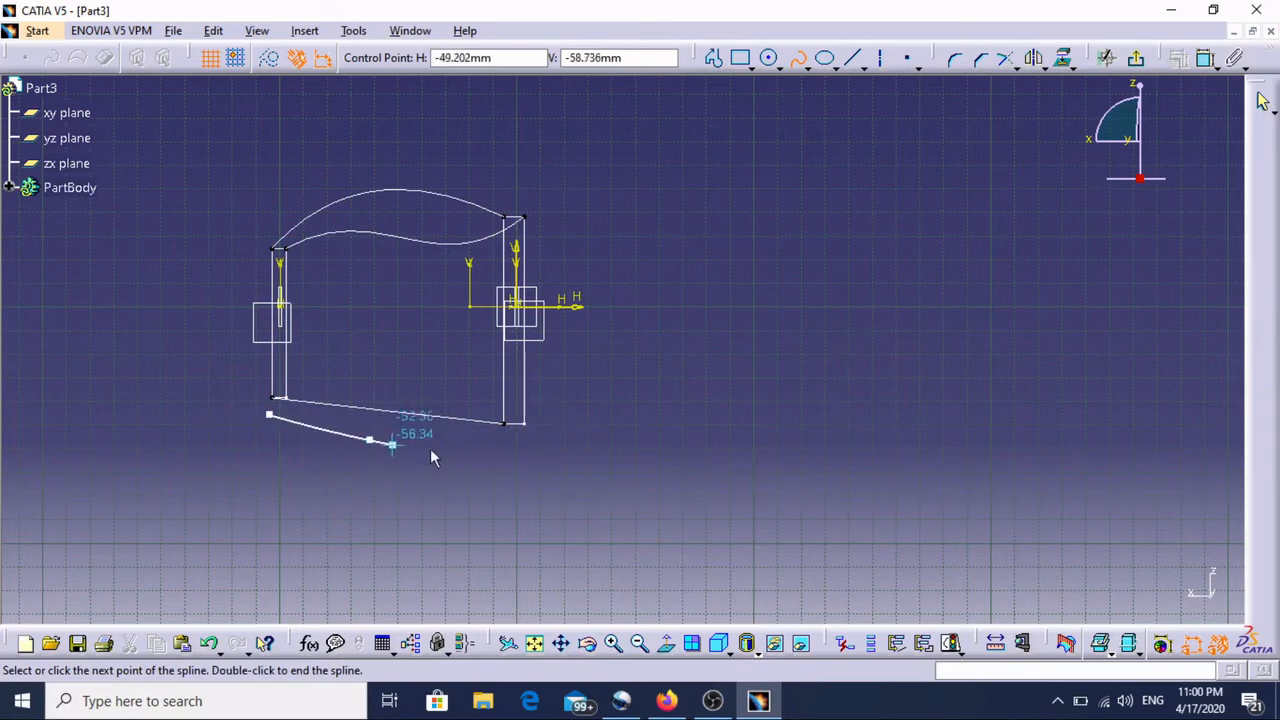
left_click(369, 440)
left_click(511, 433)
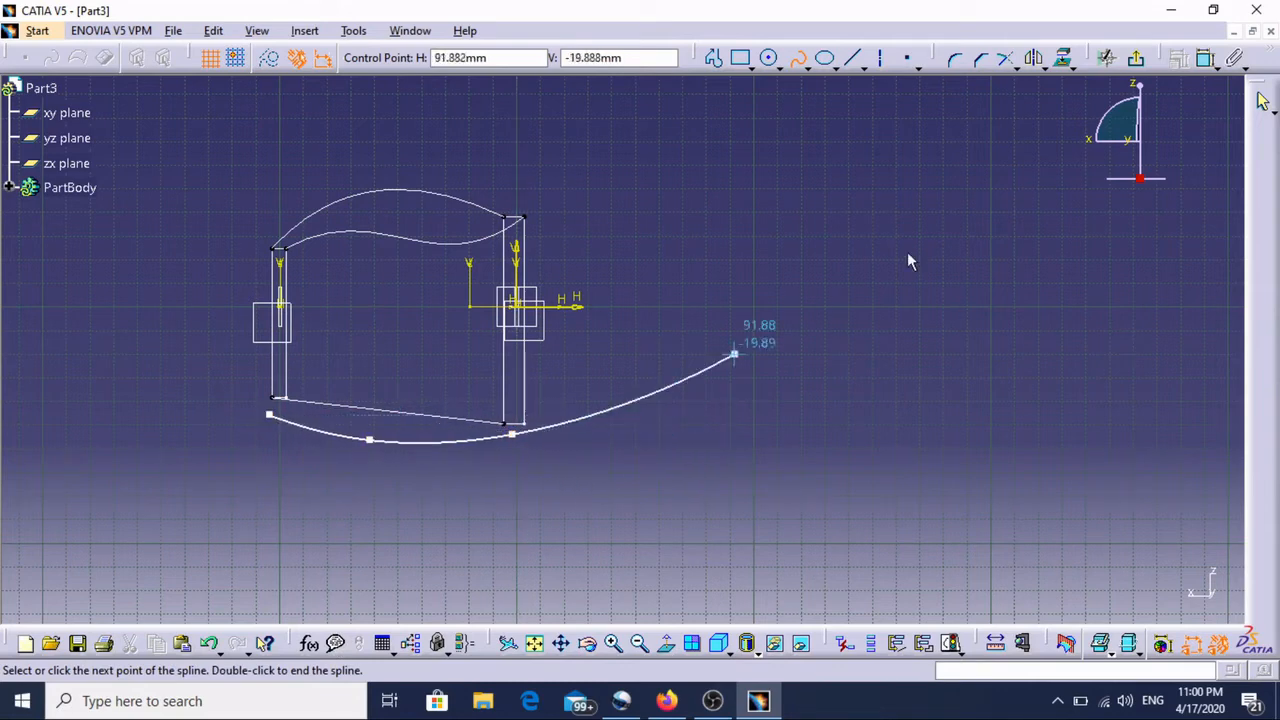
key("Escape")
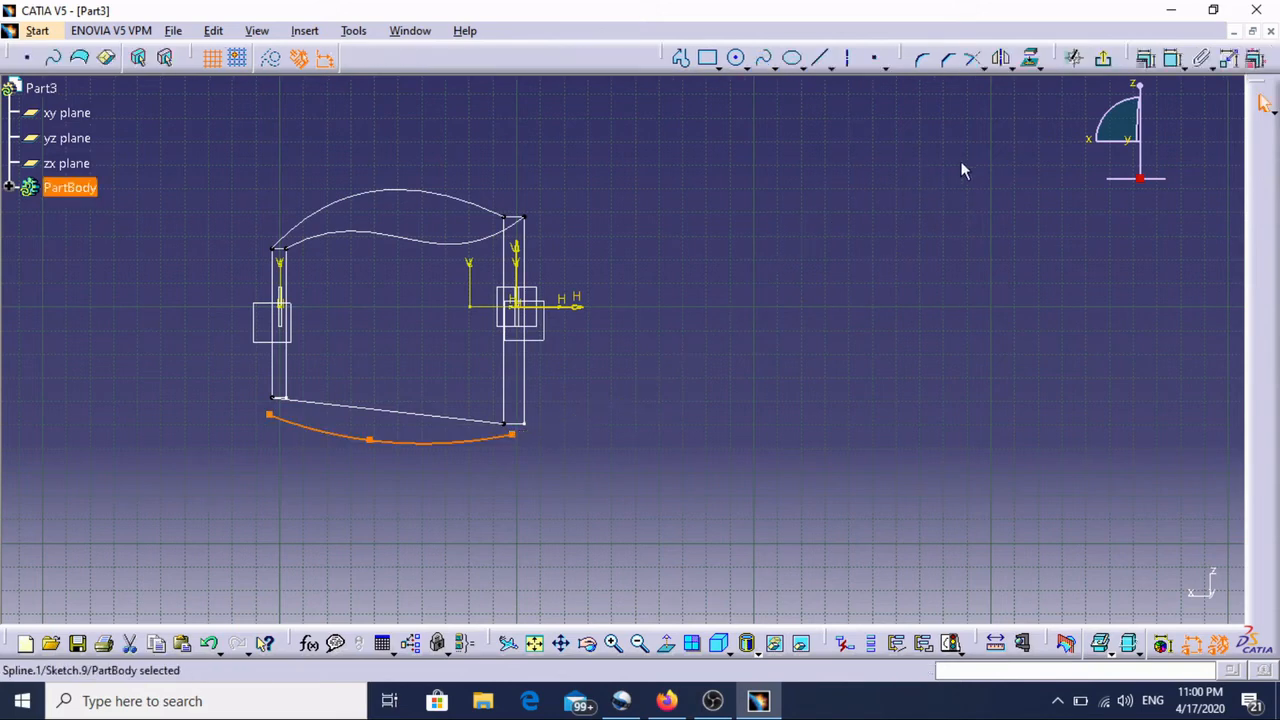
left_click(579, 467)
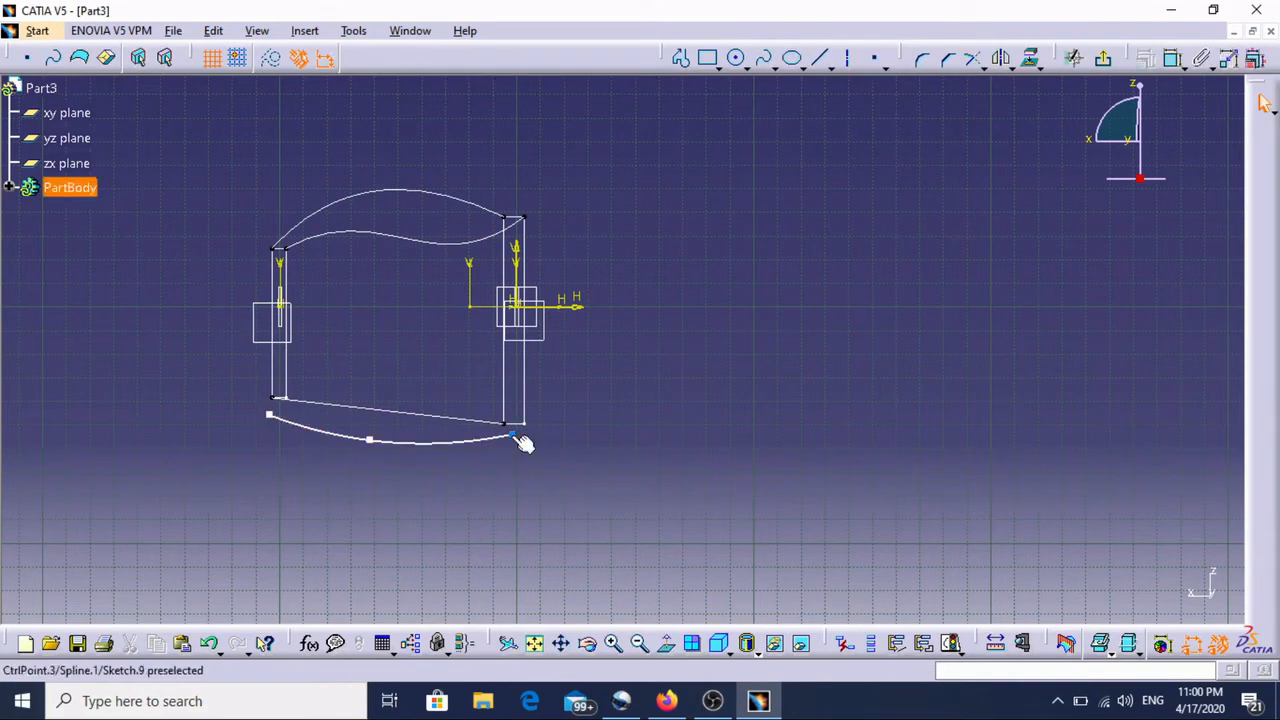
Make the downward-bowed spline's last control point coincident with the lower -y corner of the larger rectangle
left_click(513, 436)
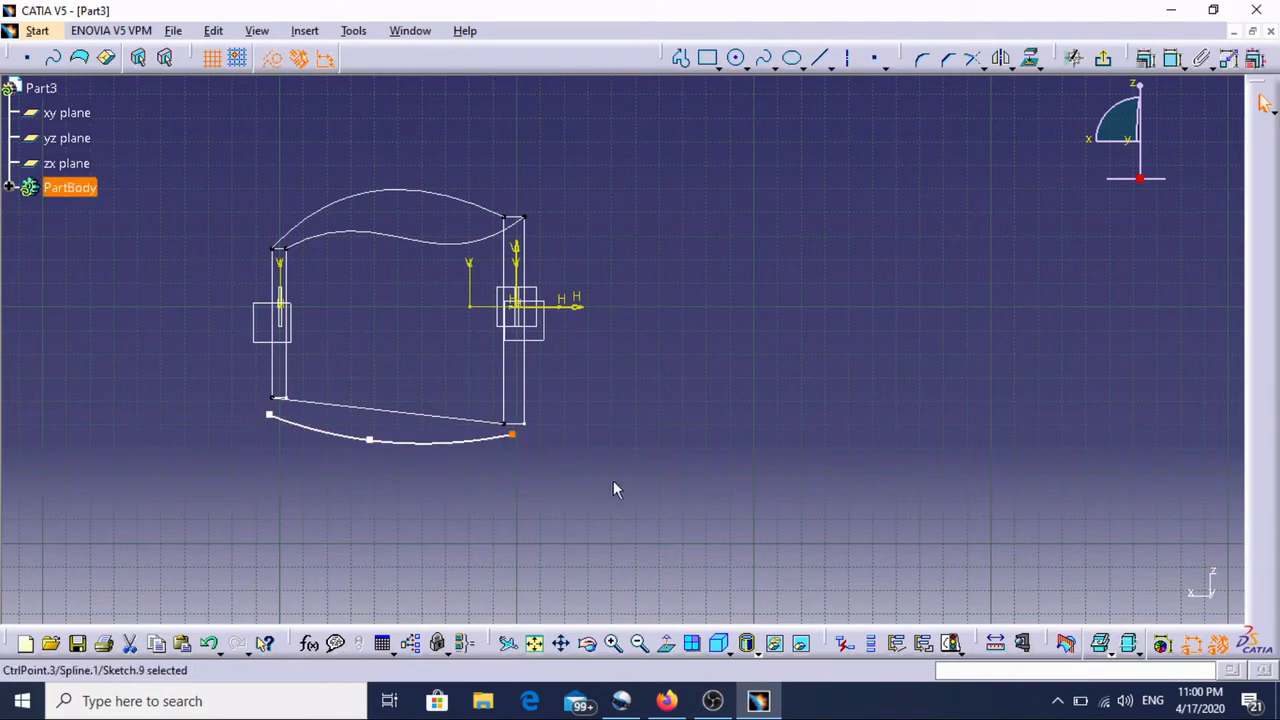
left_click(1175, 60)
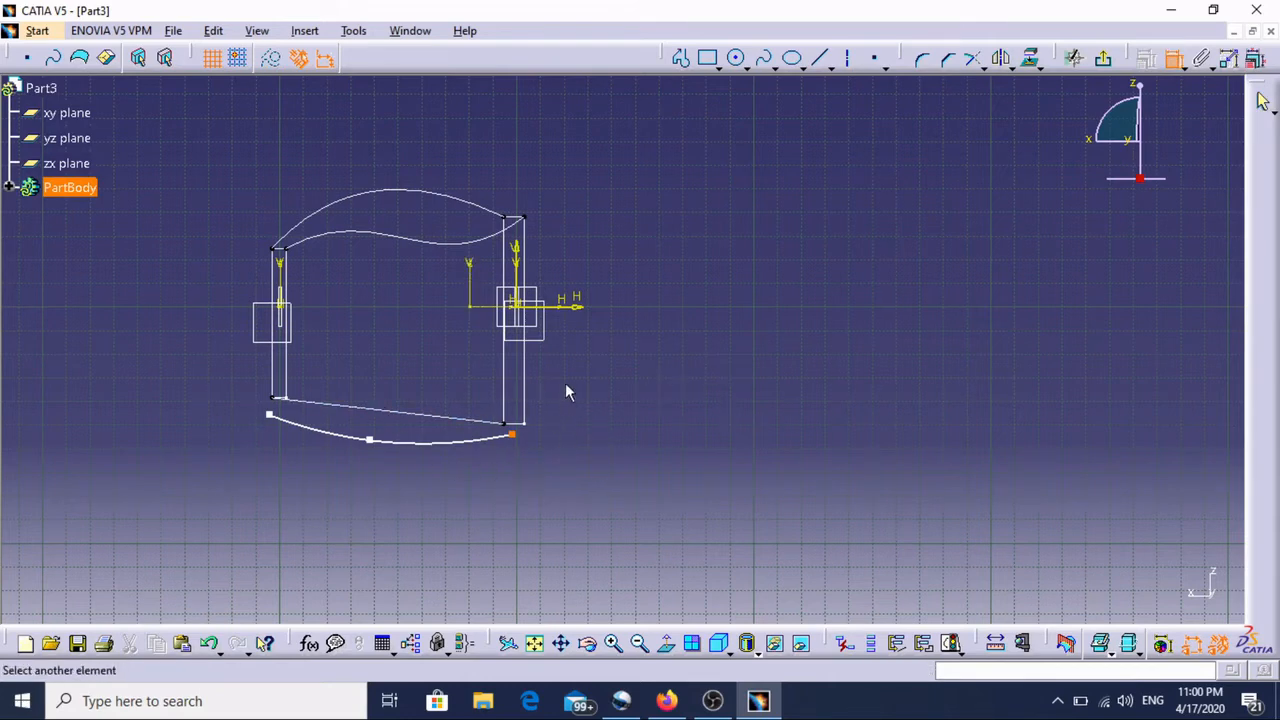
middle_click_drag(563, 383, 546, 449)
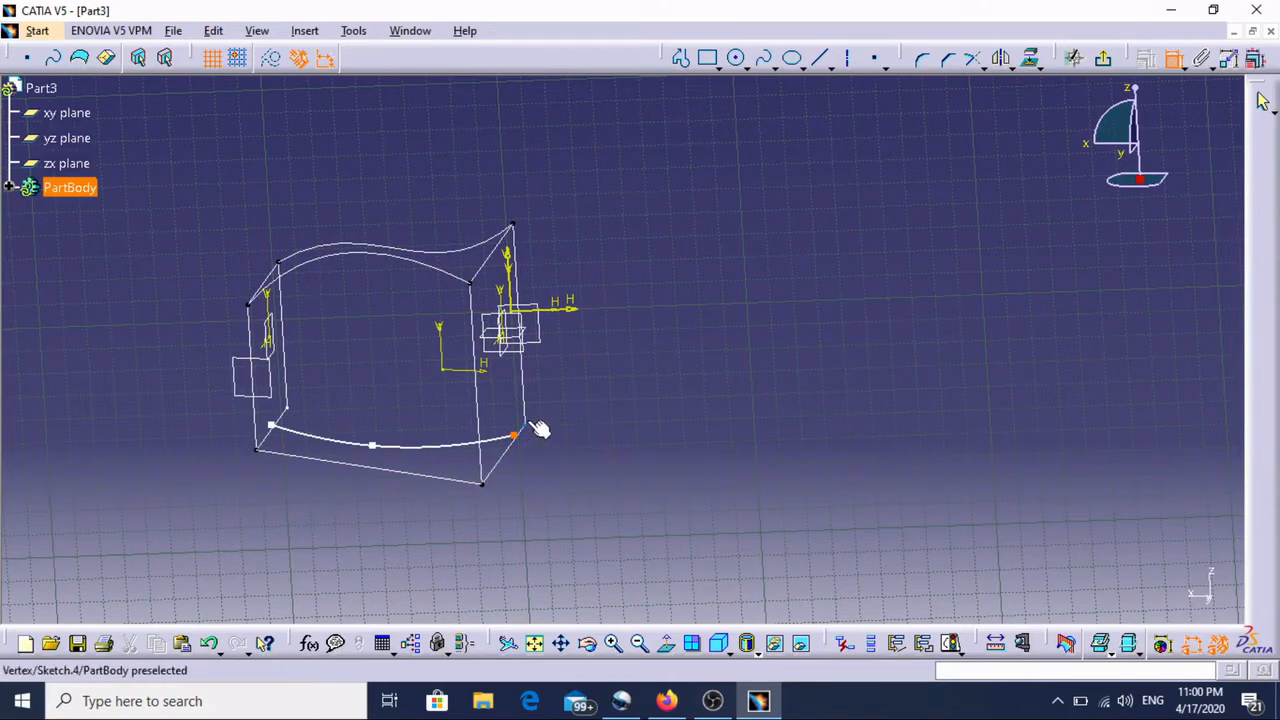
left_click(524, 427)
right_click(548, 437)
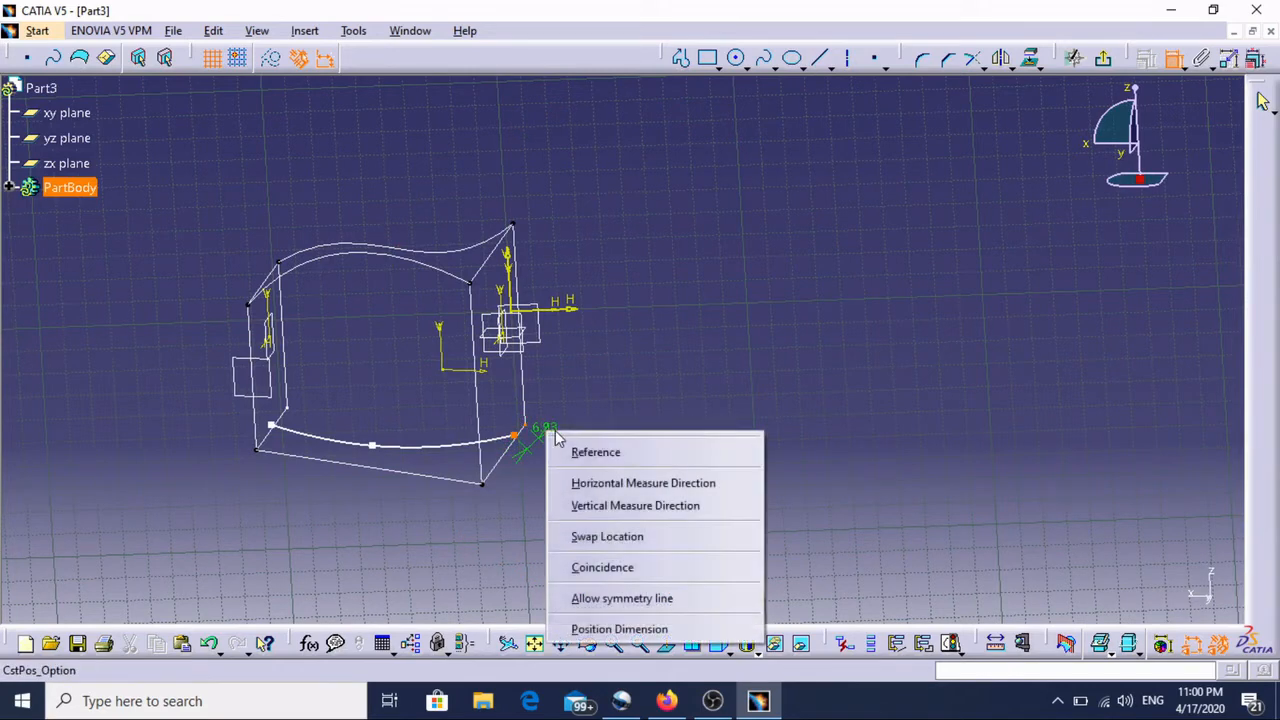
left_click(614, 569)
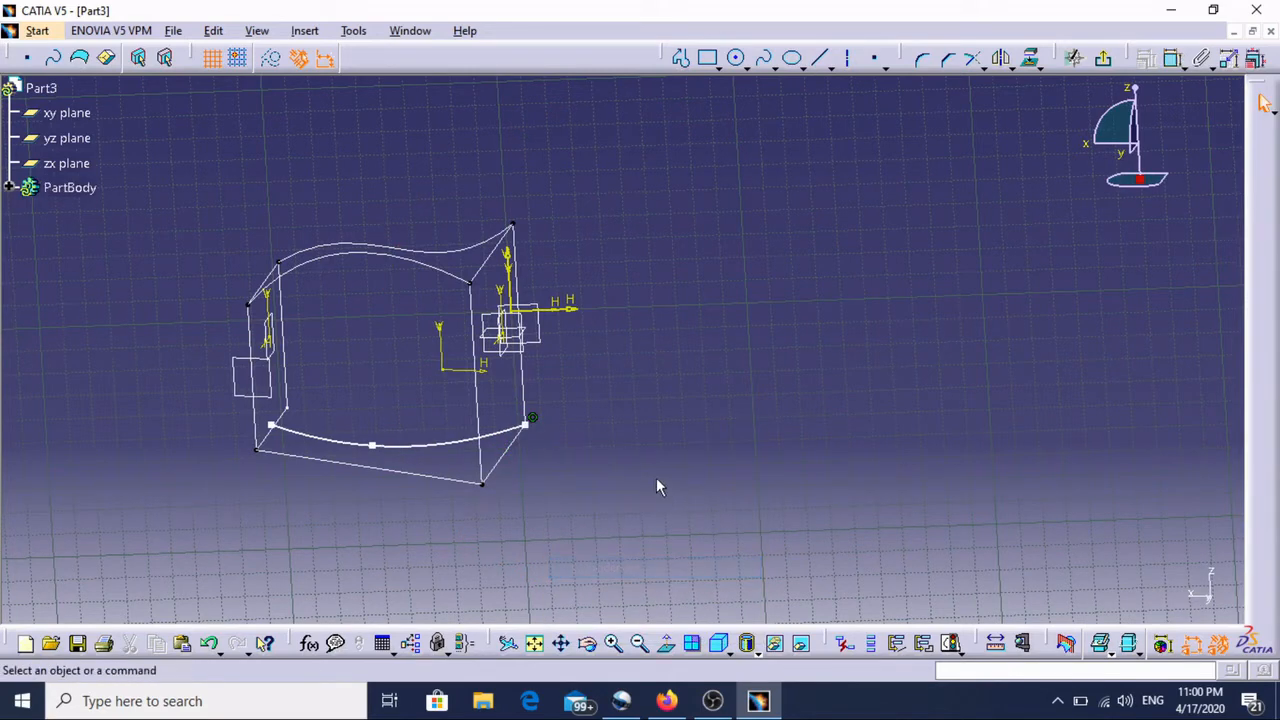
Make the bowed spline's first control point coincident with the lower -y corner of the smaller rectangle and exit the sketch
left_click(271, 425)
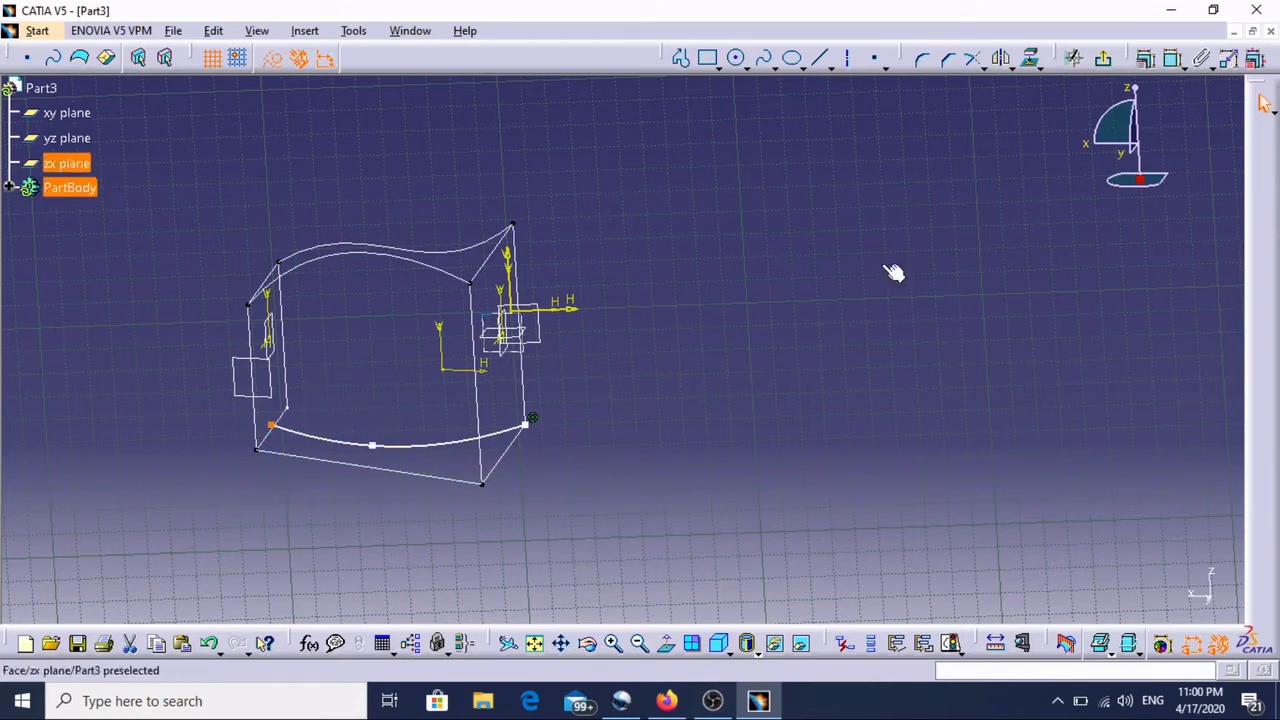
left_click(1172, 58)
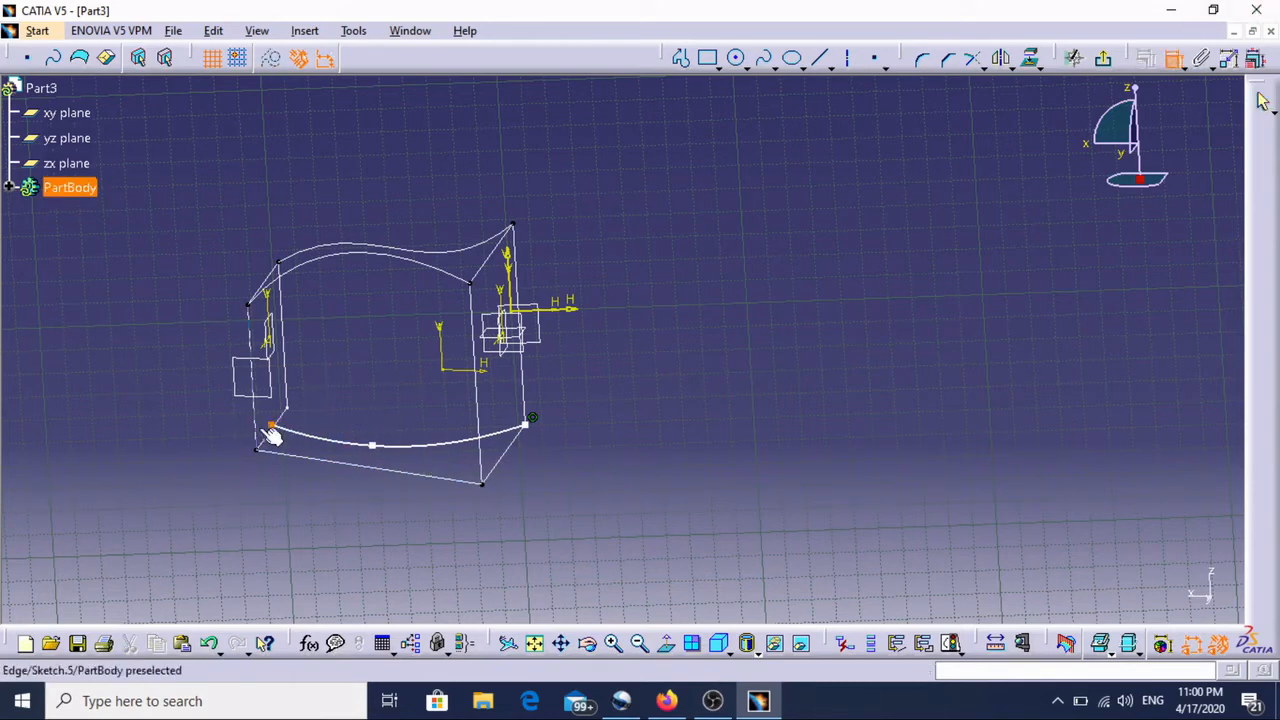
left_click(300, 417)
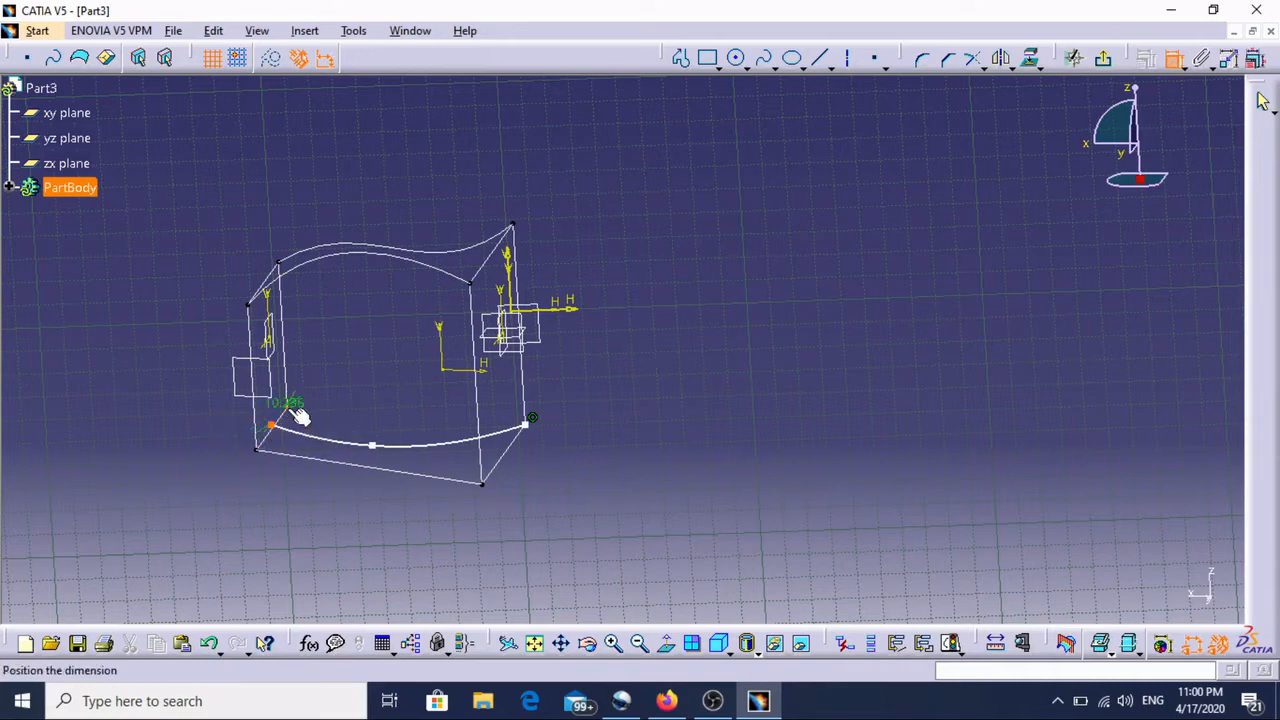
right_click(305, 418)
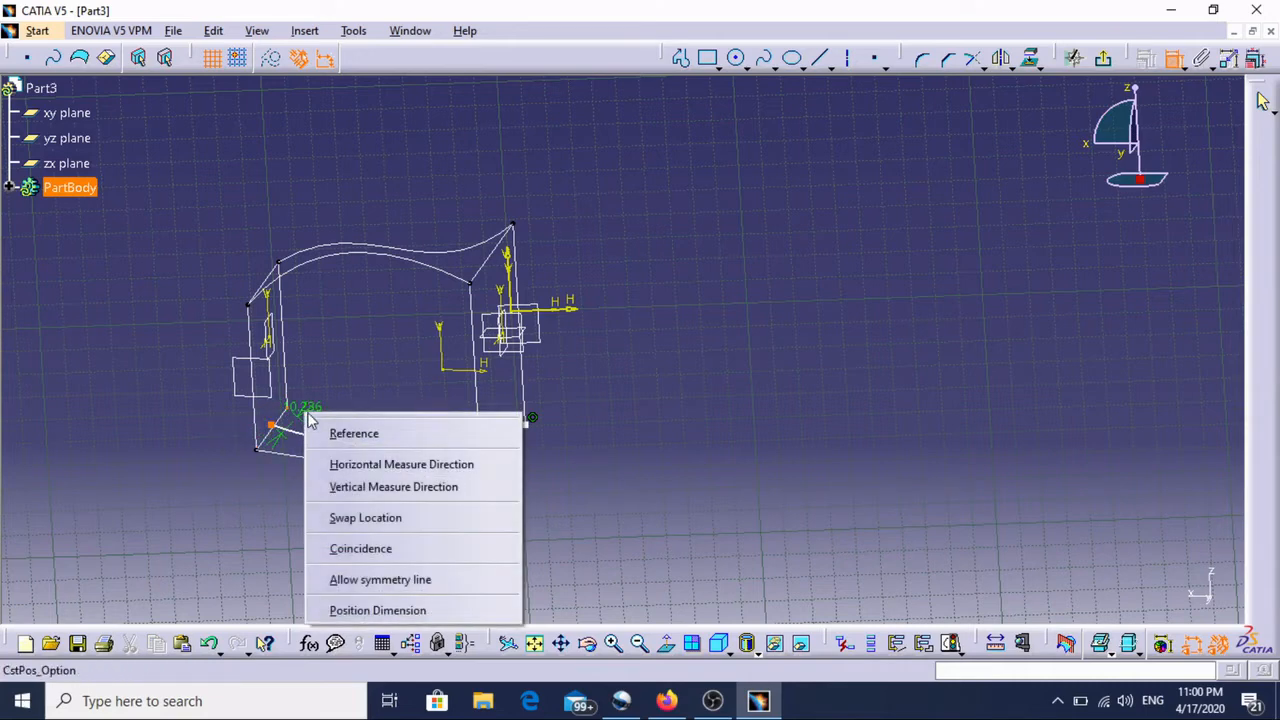
left_click(370, 548)
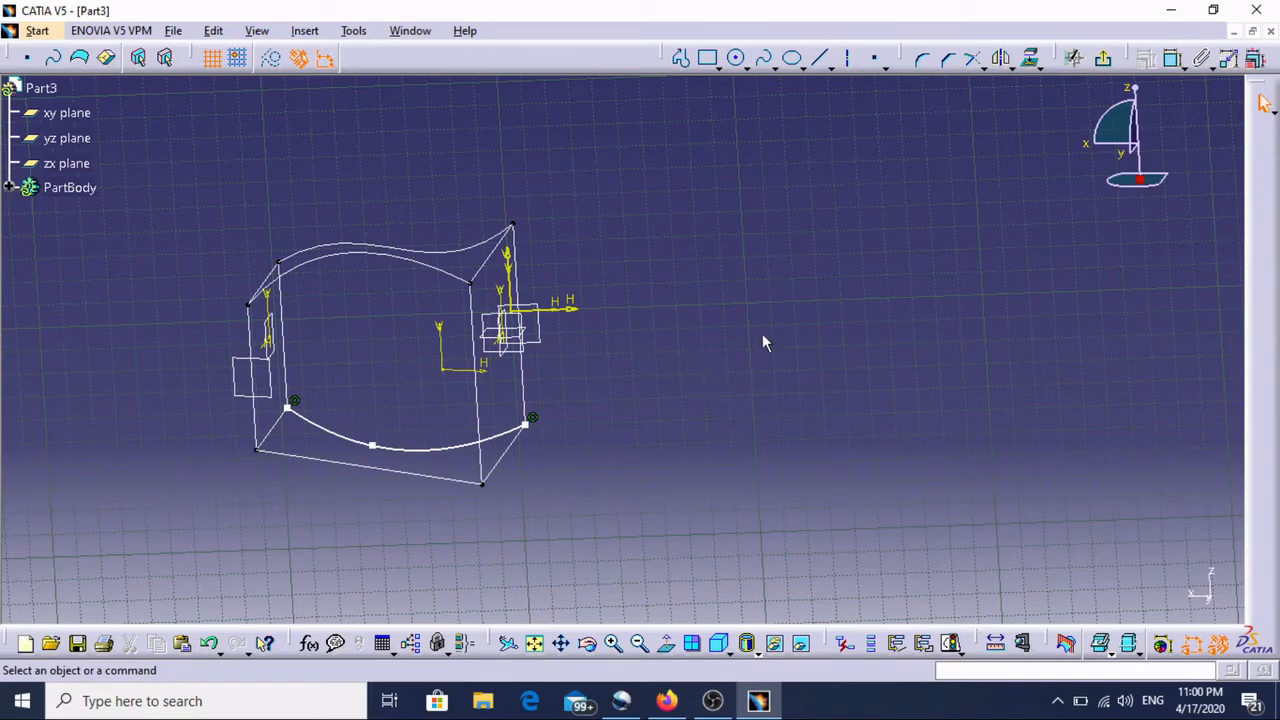
left_click(1102, 58)
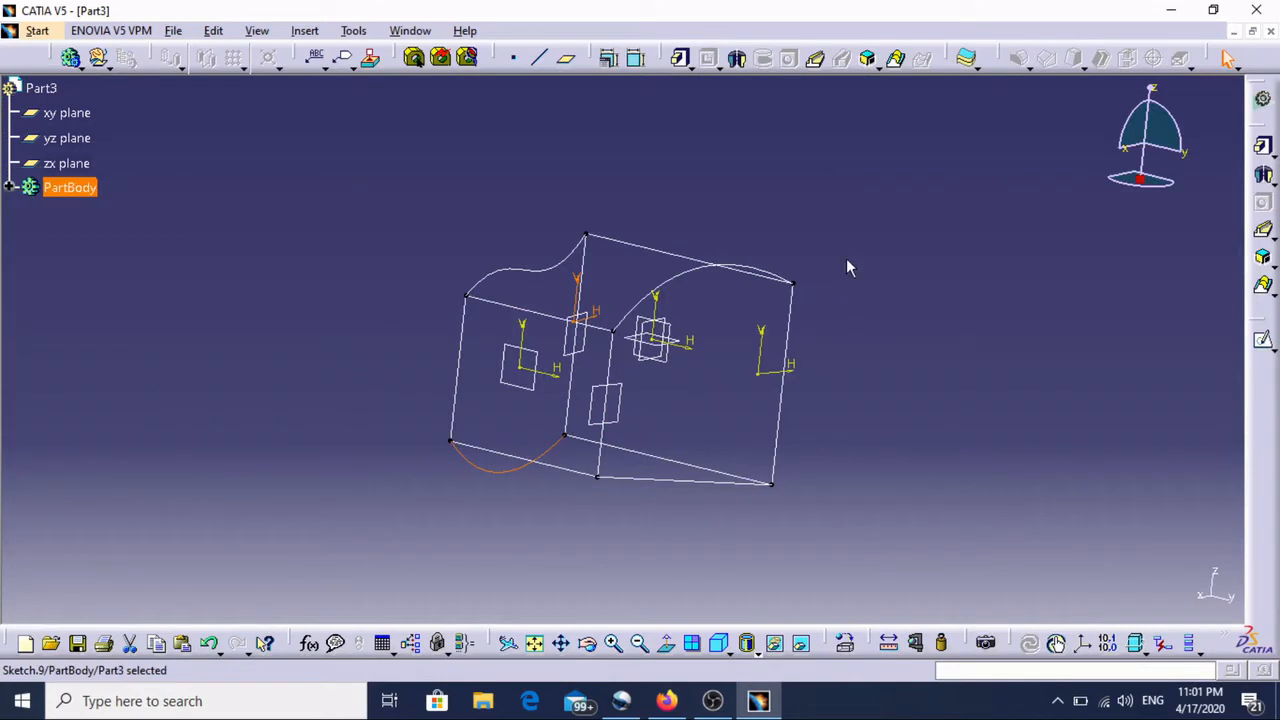
left_click(900, 61)
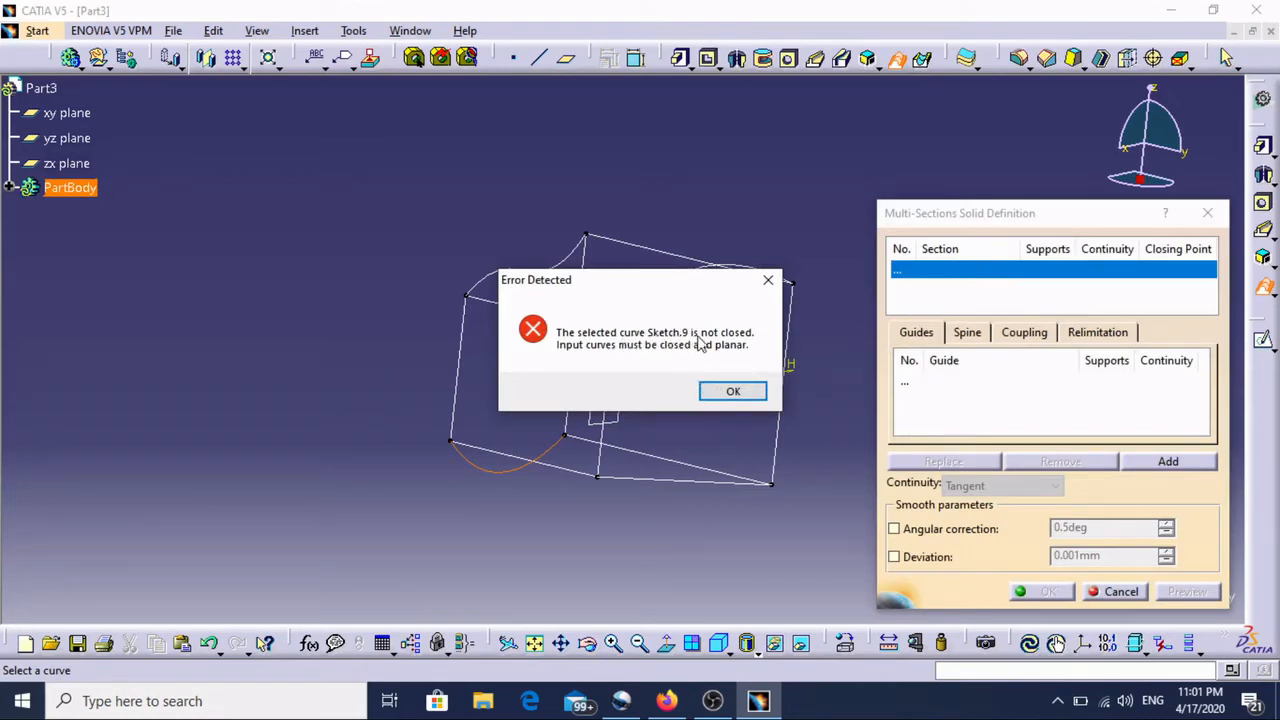
left_click(735, 393)
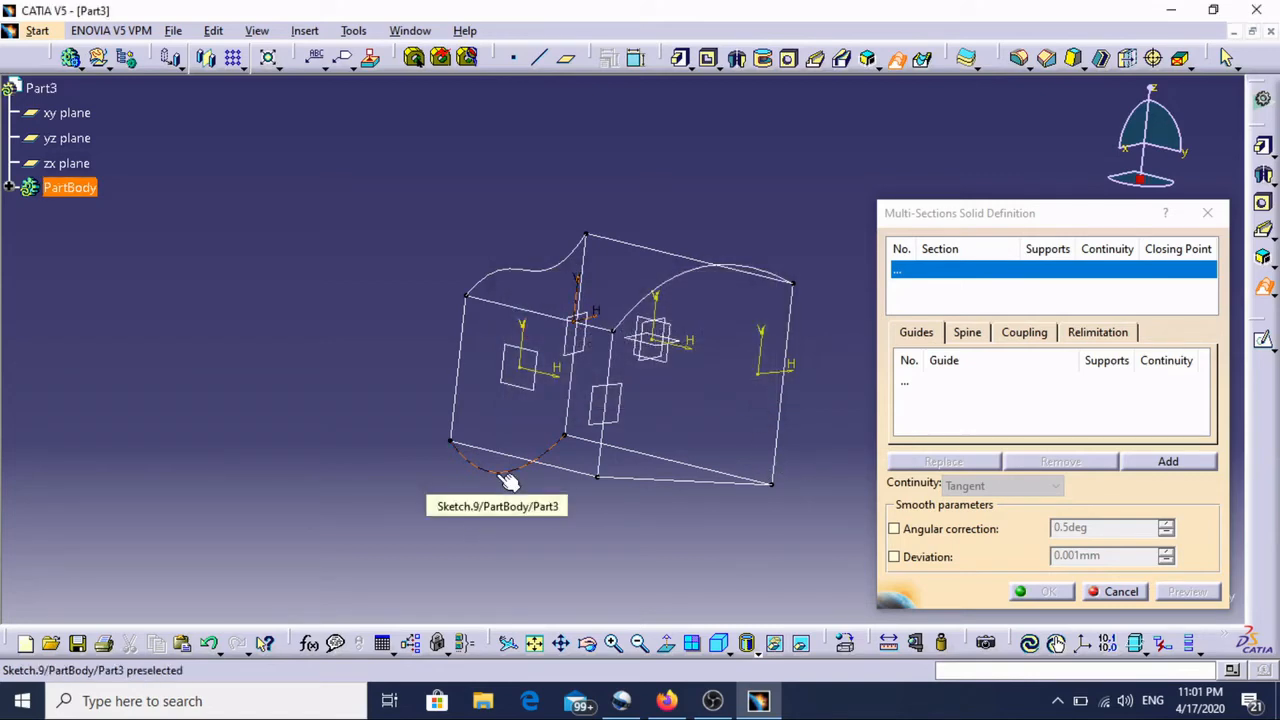
left_click(507, 480)
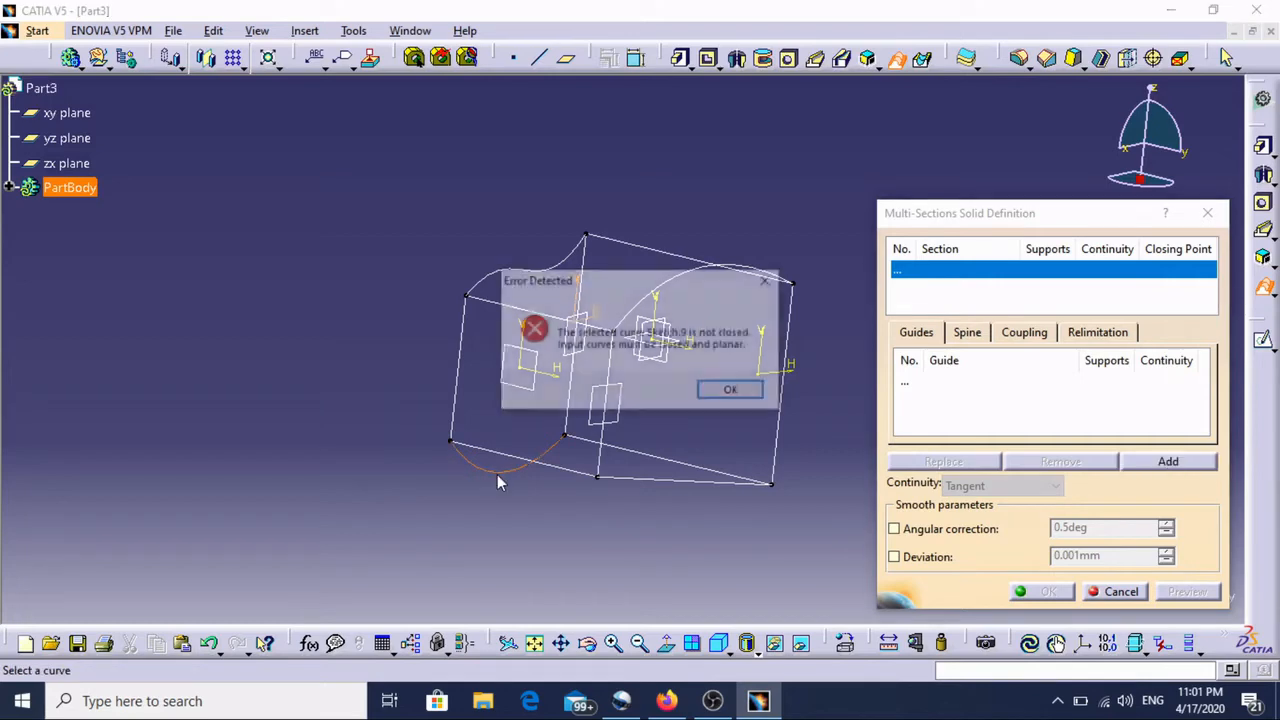
left_click(760, 390)
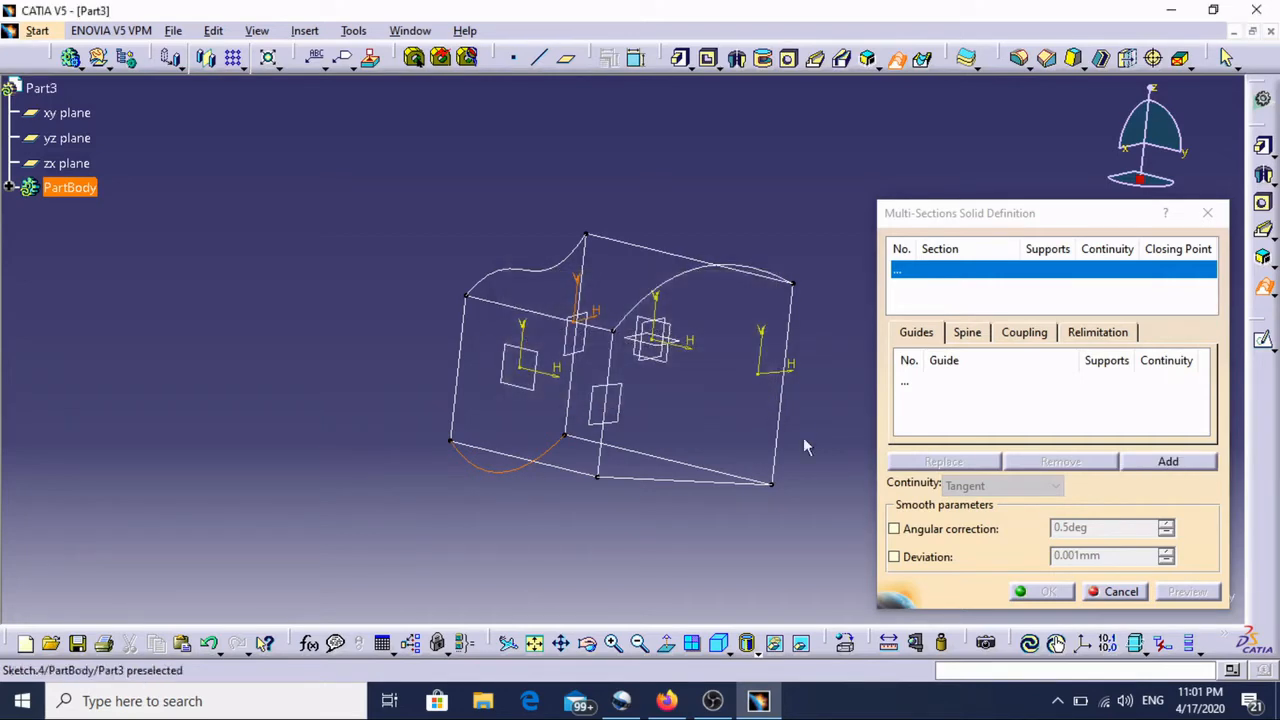
left_click(1118, 592)
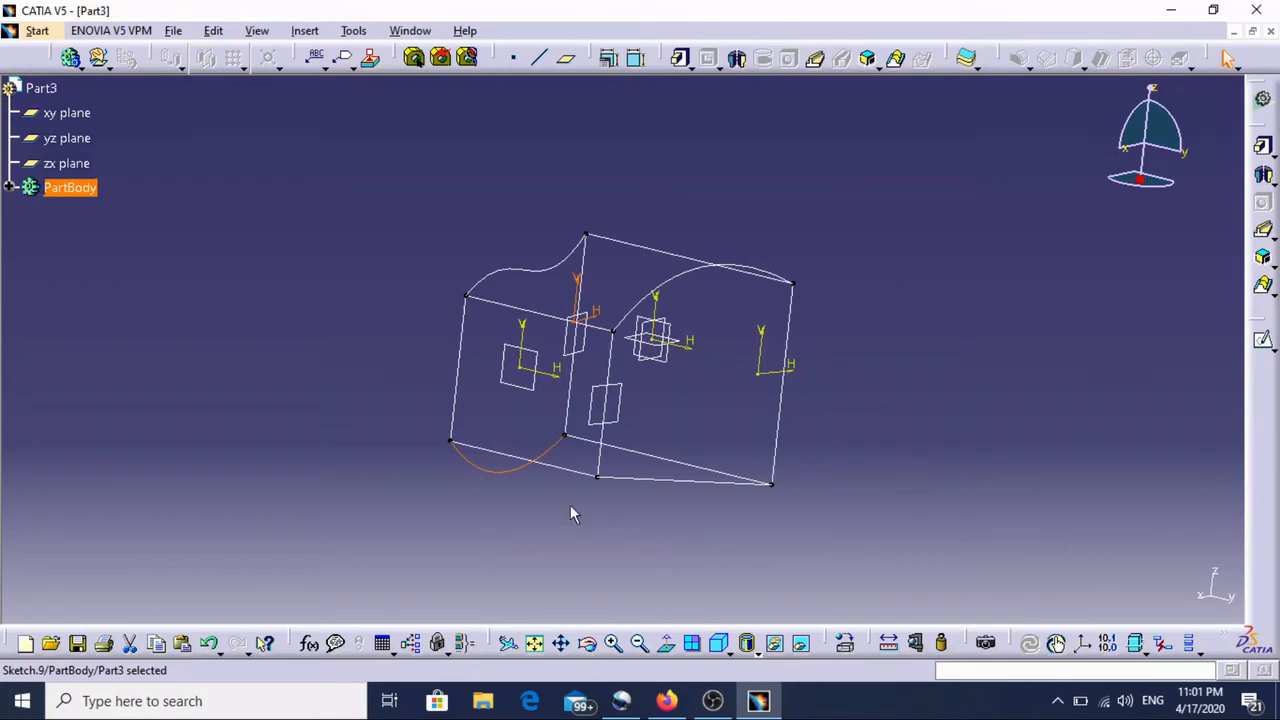
Delete the downward-bowed spline sketch and draw a straight line between the rectangles' lower corners in a new sketch on the -y side plane
mouse_move(516, 498)
middle_mouse_down()
mouse_move(623, 497)
mouse_move(800, 438)
middle_mouse_up()
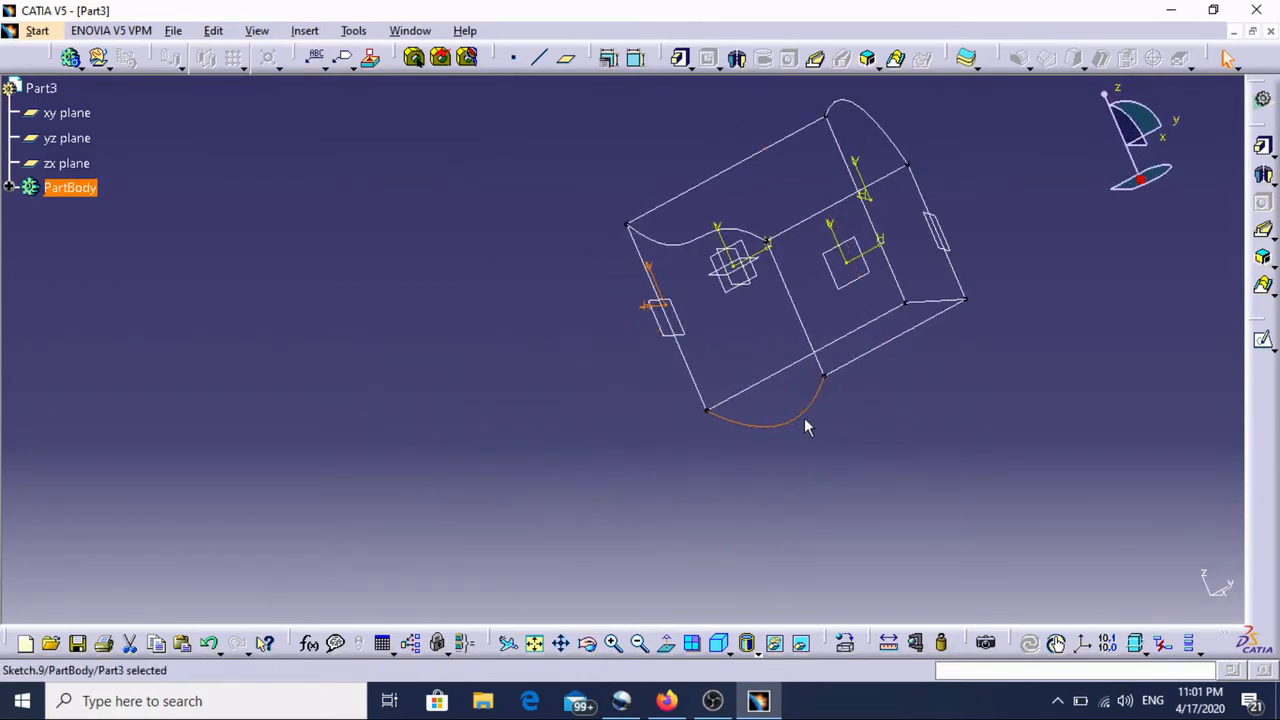
left_click(812, 423)
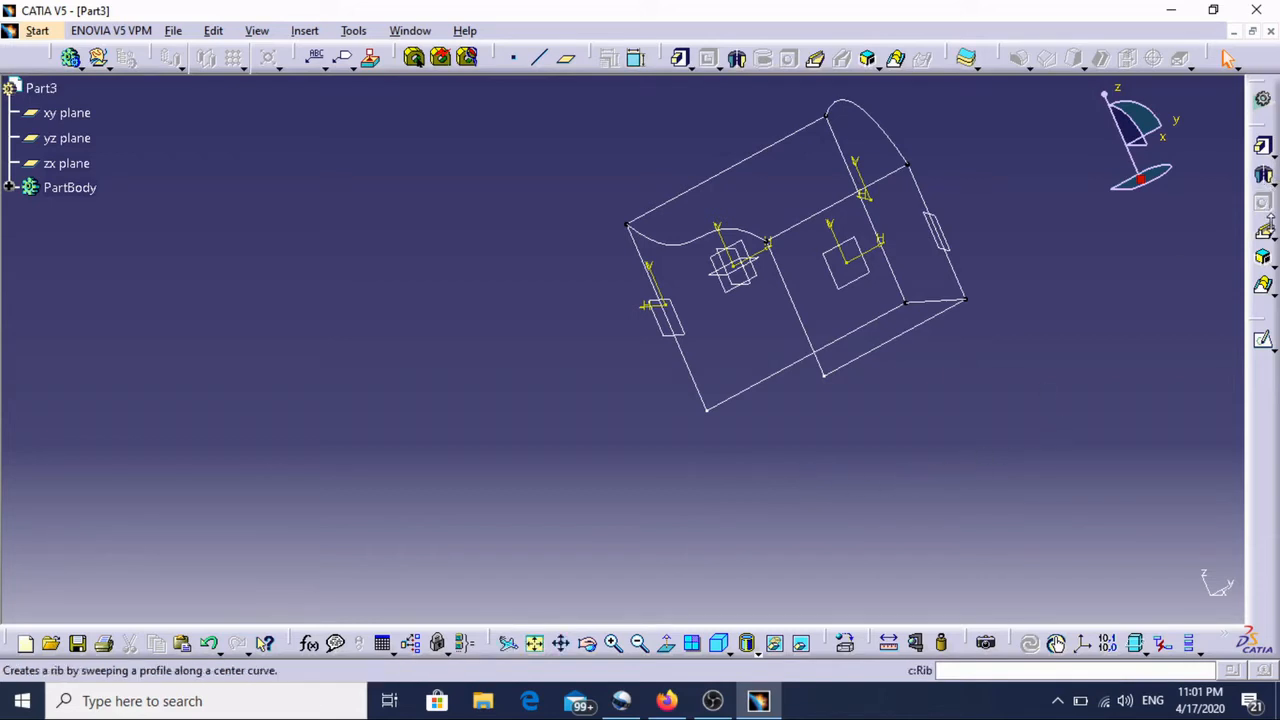
left_click(694, 337)
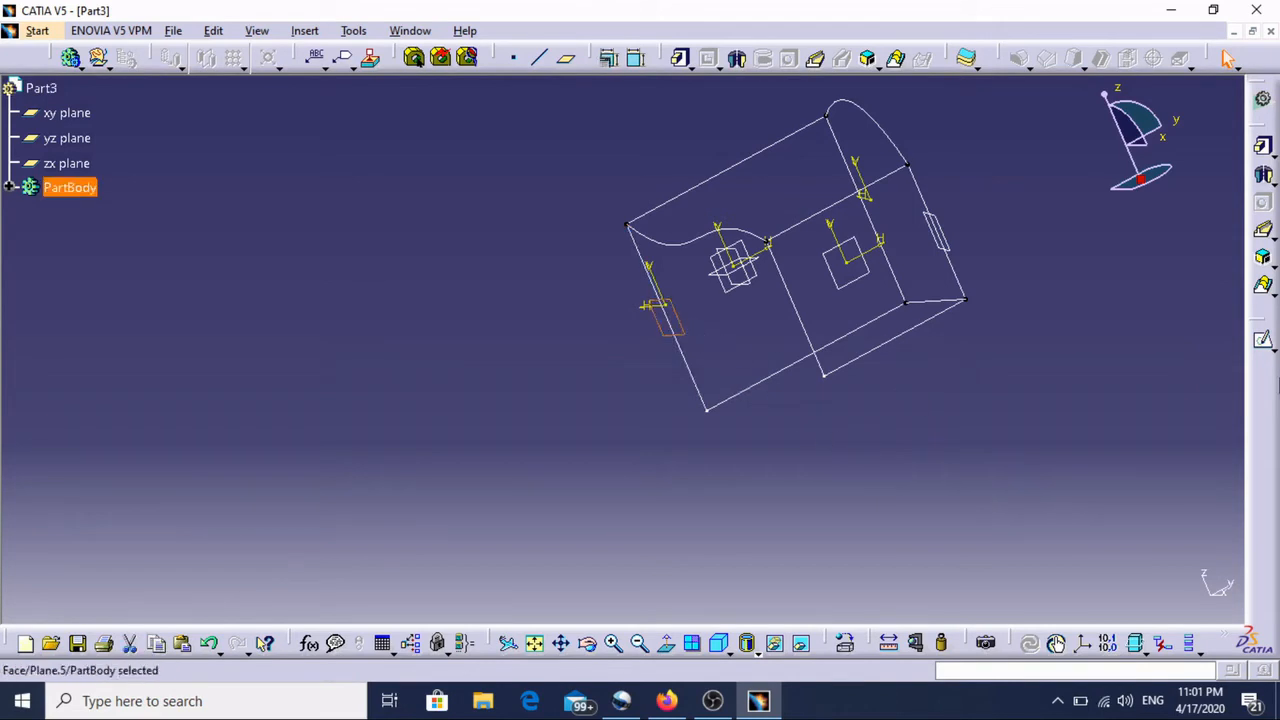
left_click(1264, 342)
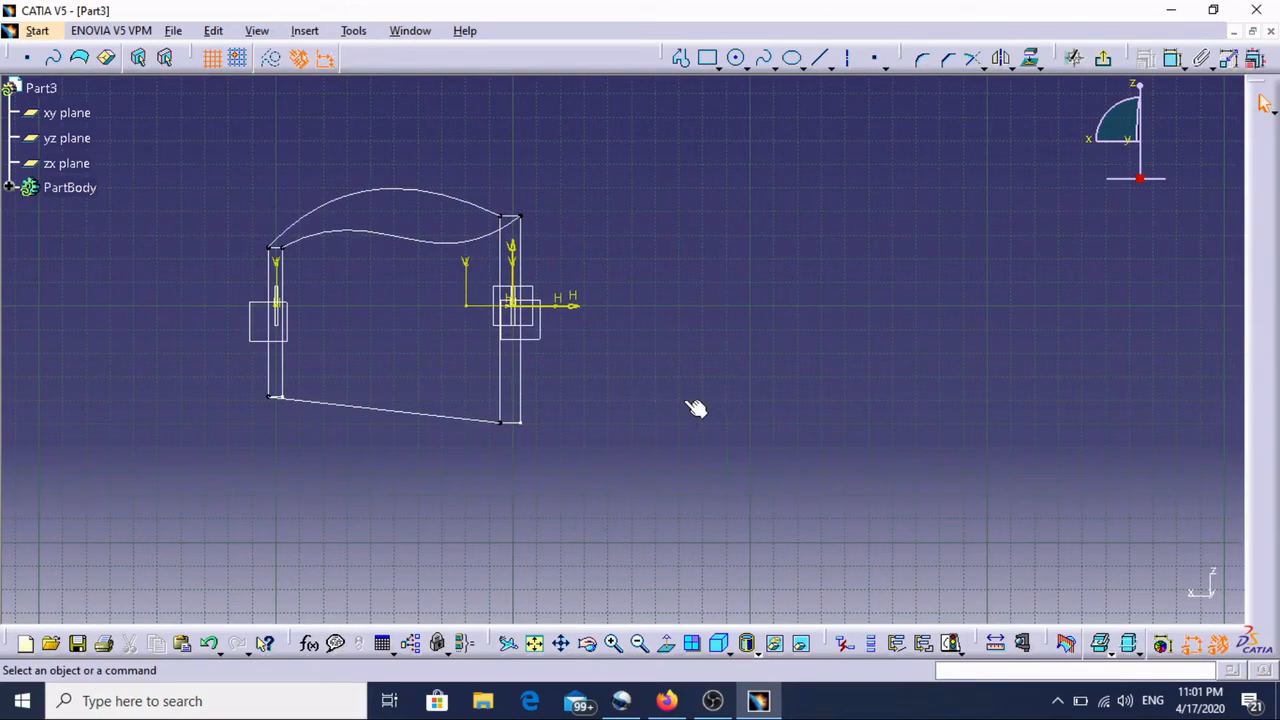
left_click(821, 60)
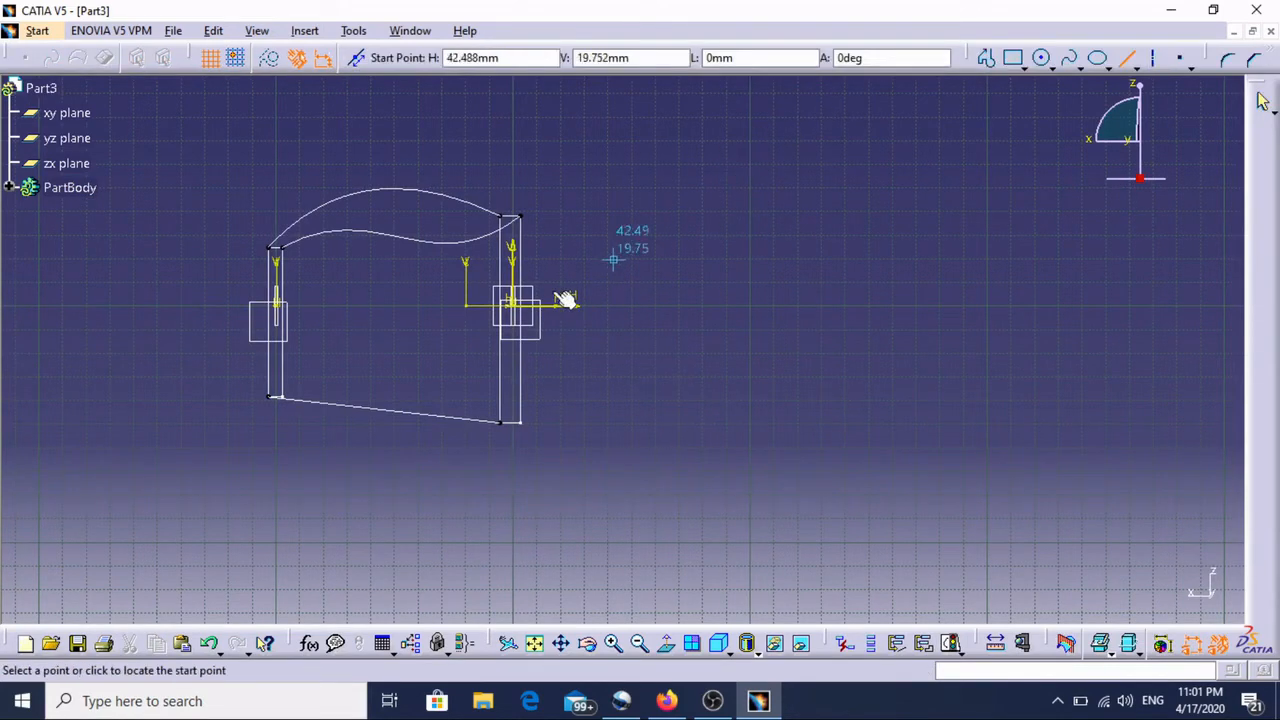
left_click(289, 396)
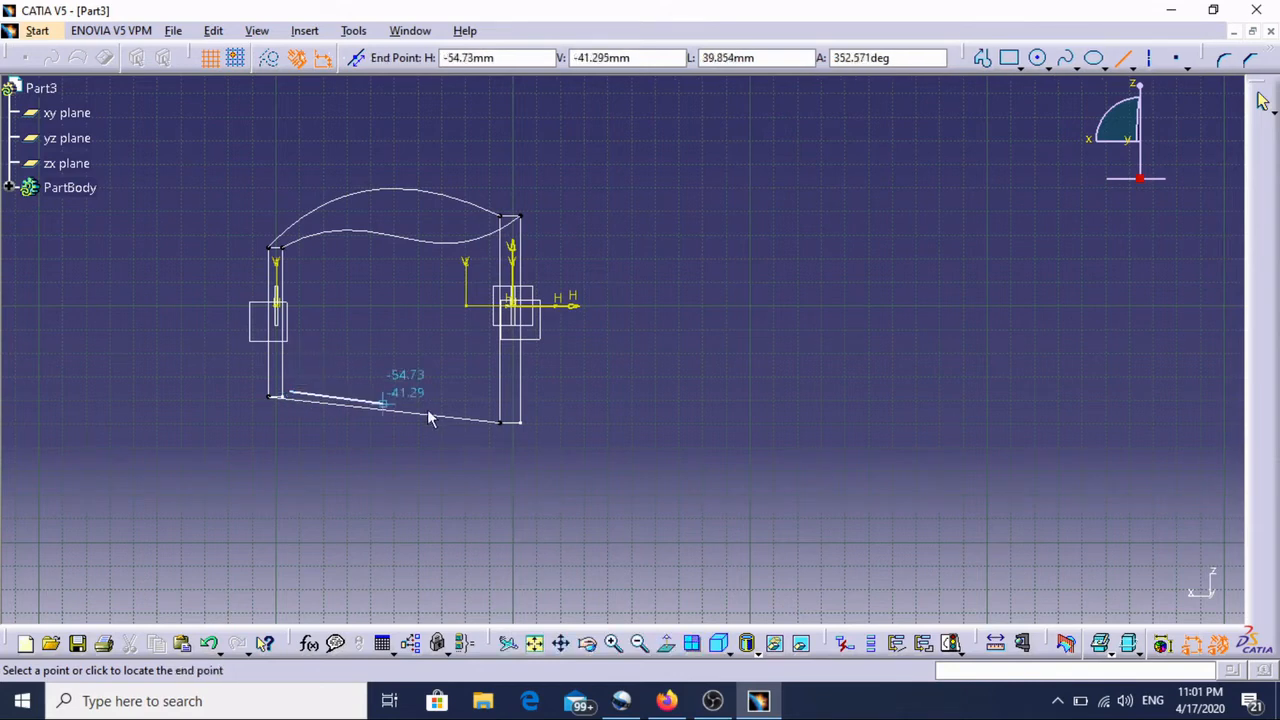
left_click(517, 407)
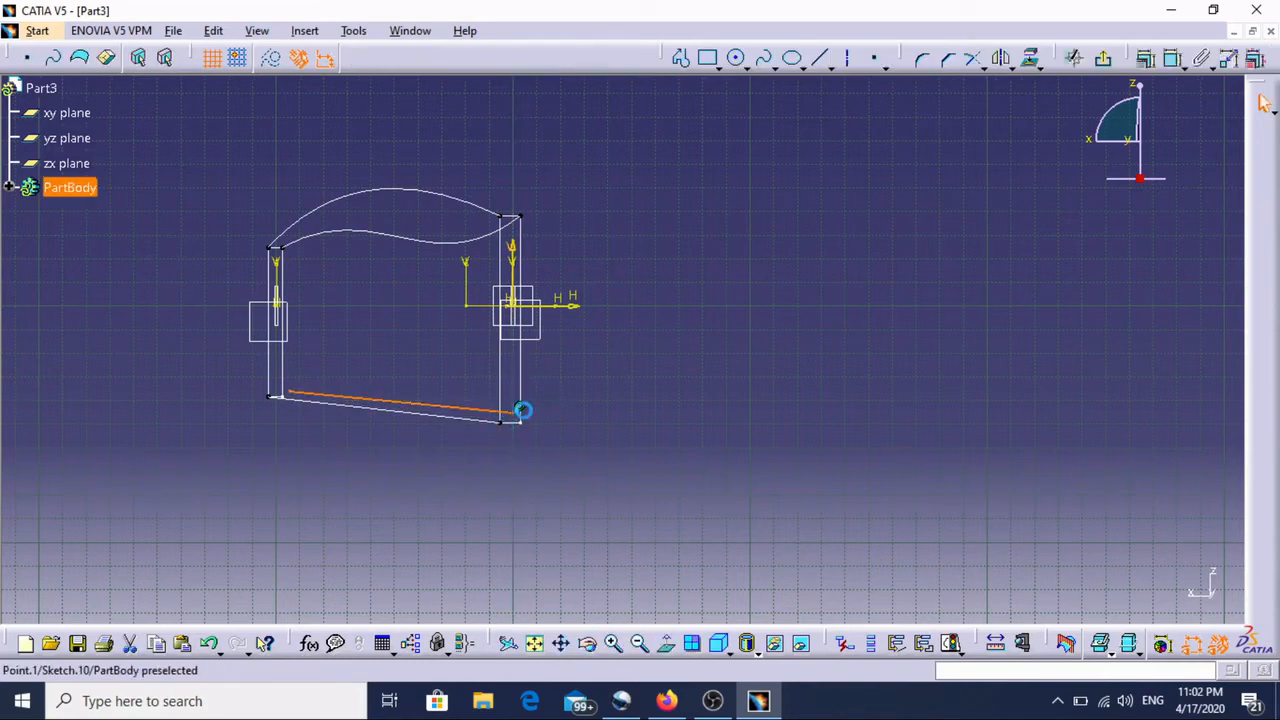
left_click(675, 378)
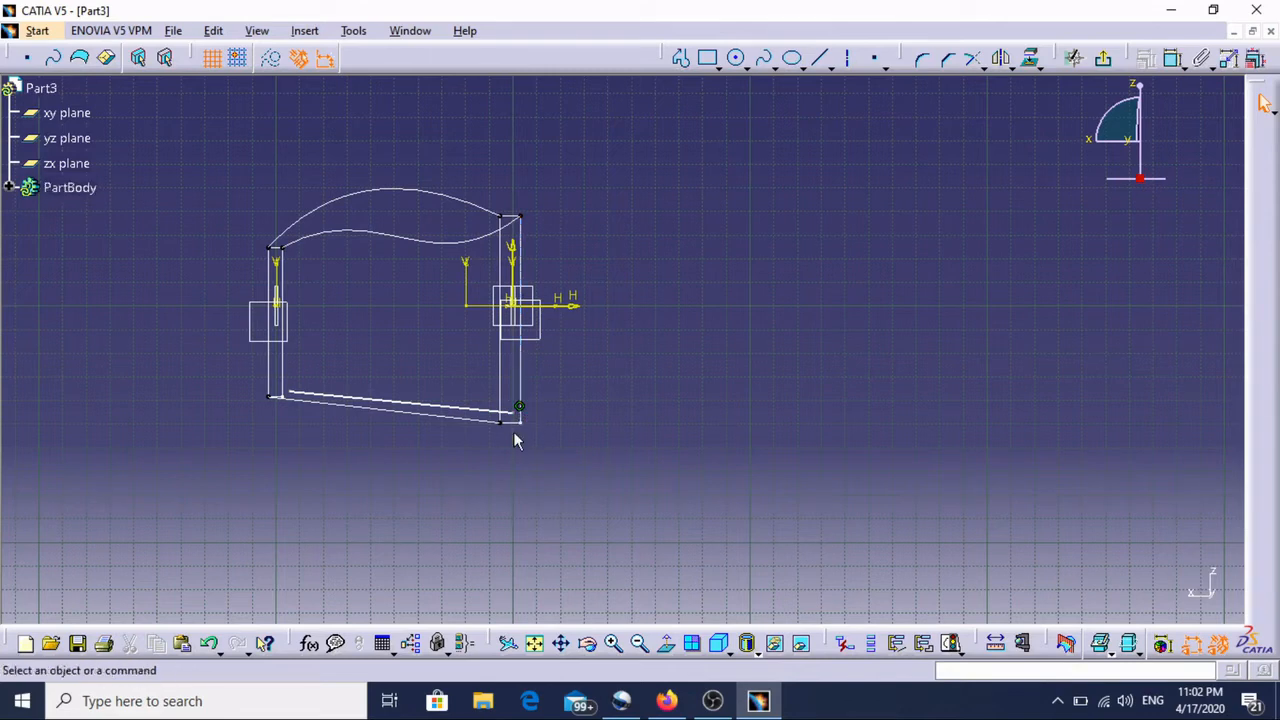
Try to make the line's end point coincident with the lower -y corner of the larger rectangle
left_click(517, 421)
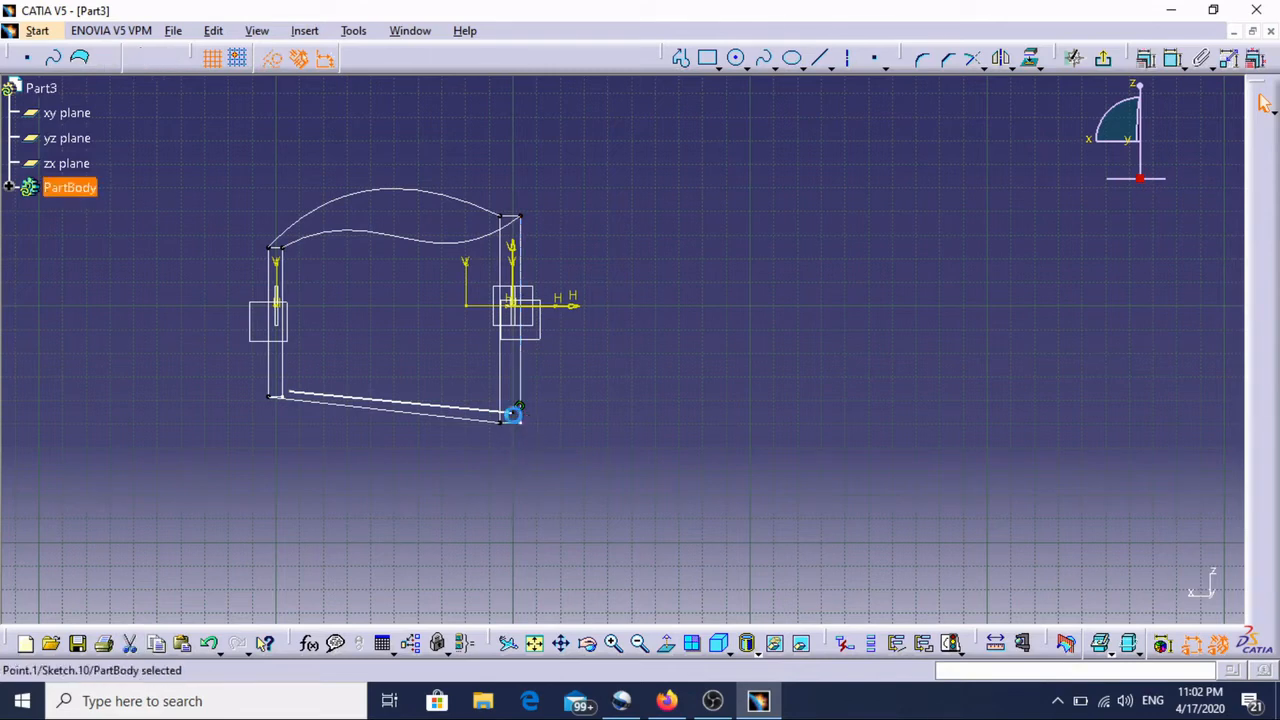
left_click(1146, 58)
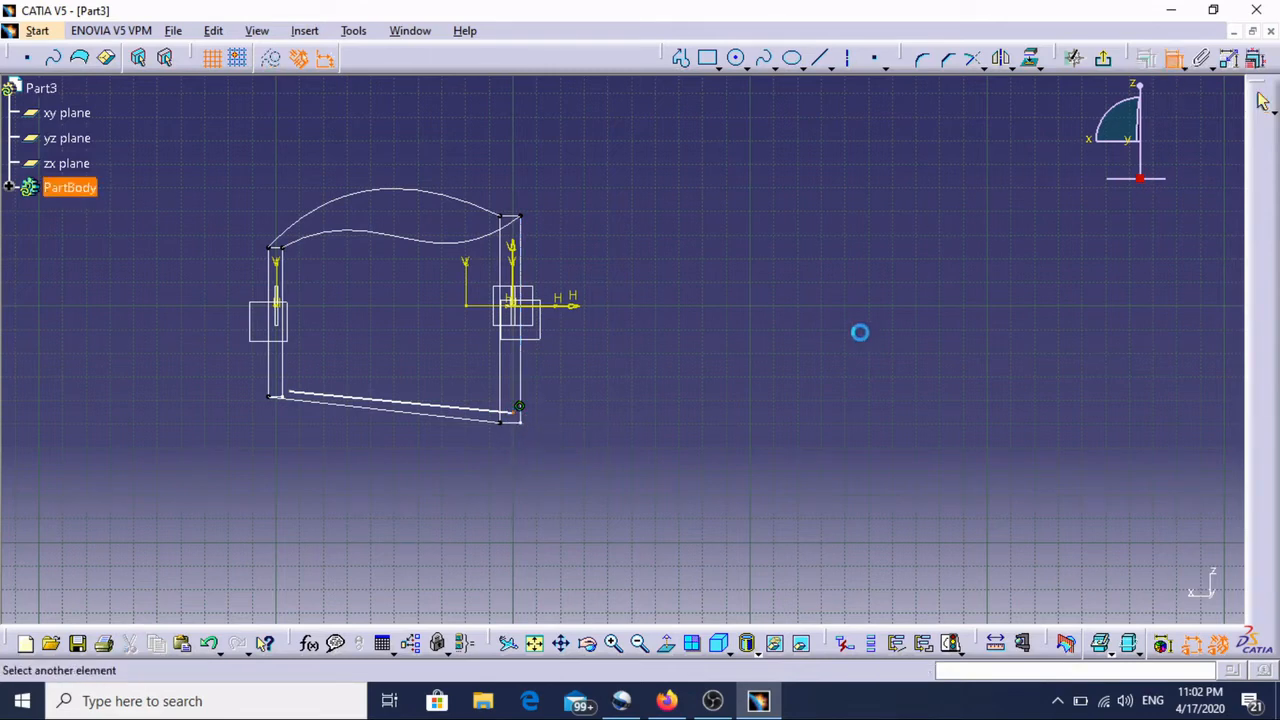
left_click(527, 421)
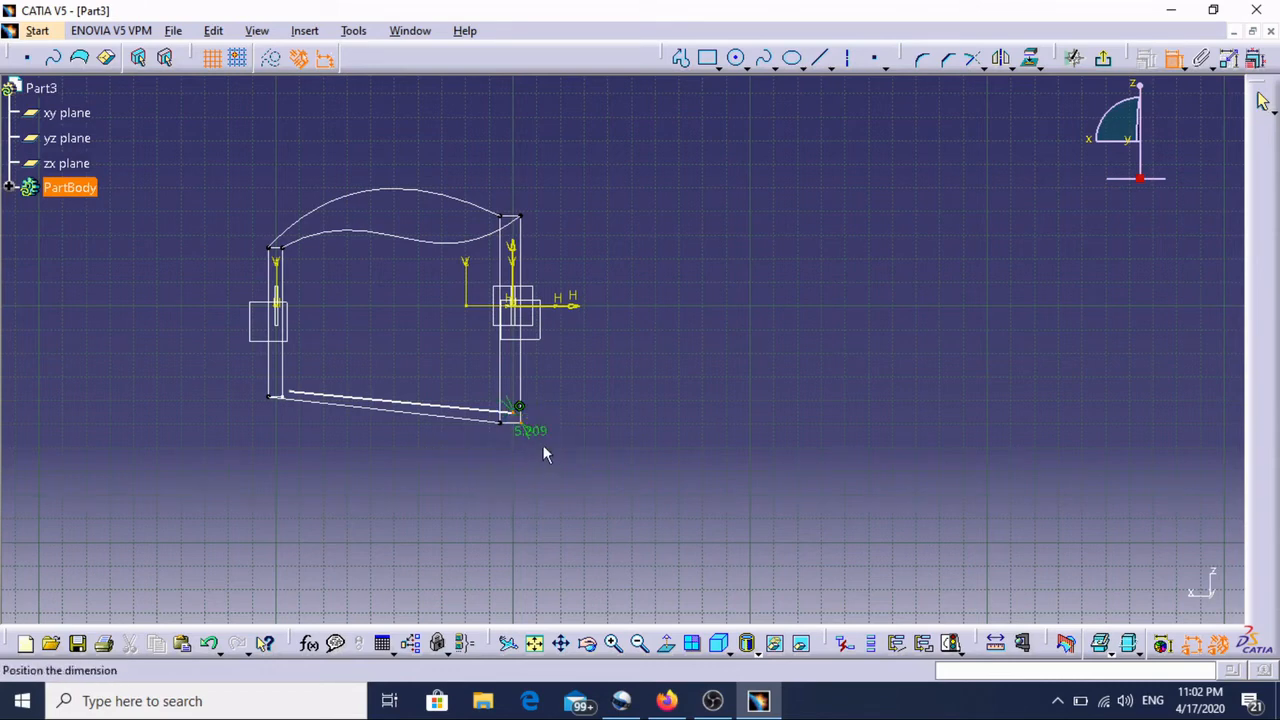
right_click(545, 450)
left_click(598, 580)
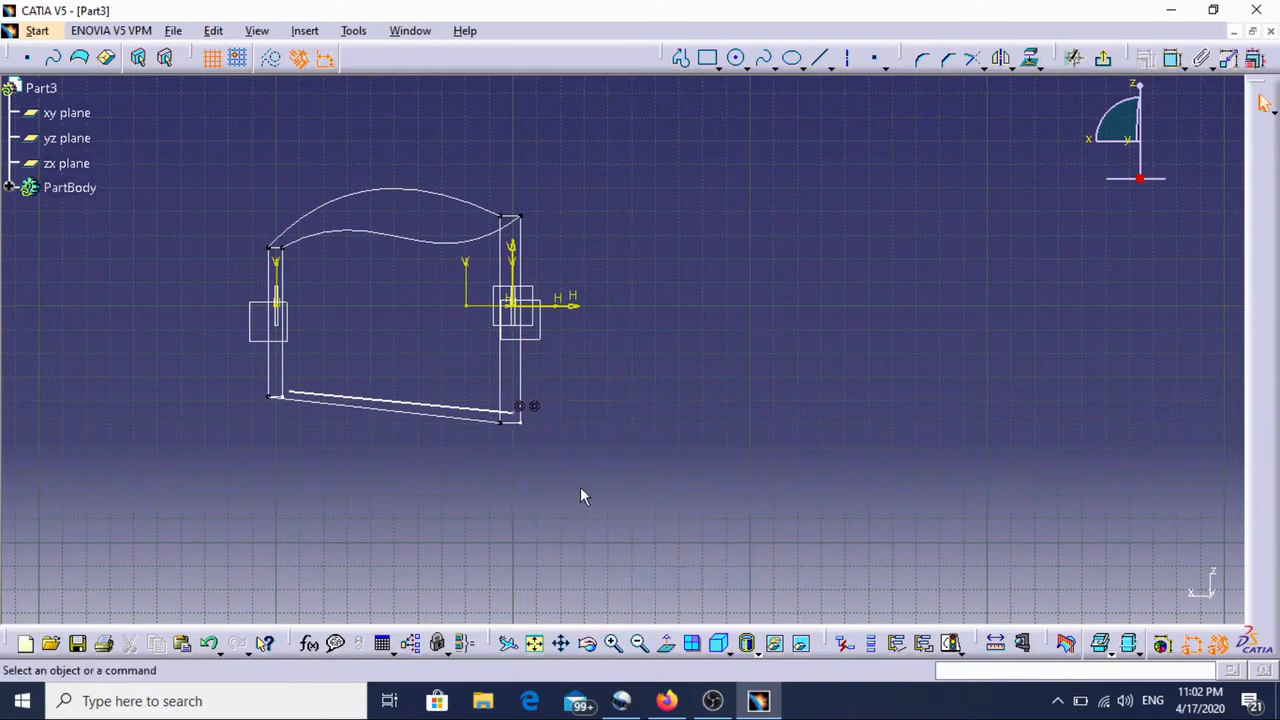
Delete both coincidence constraints on the line's end point near the larger rectangle
right_click(529, 414)
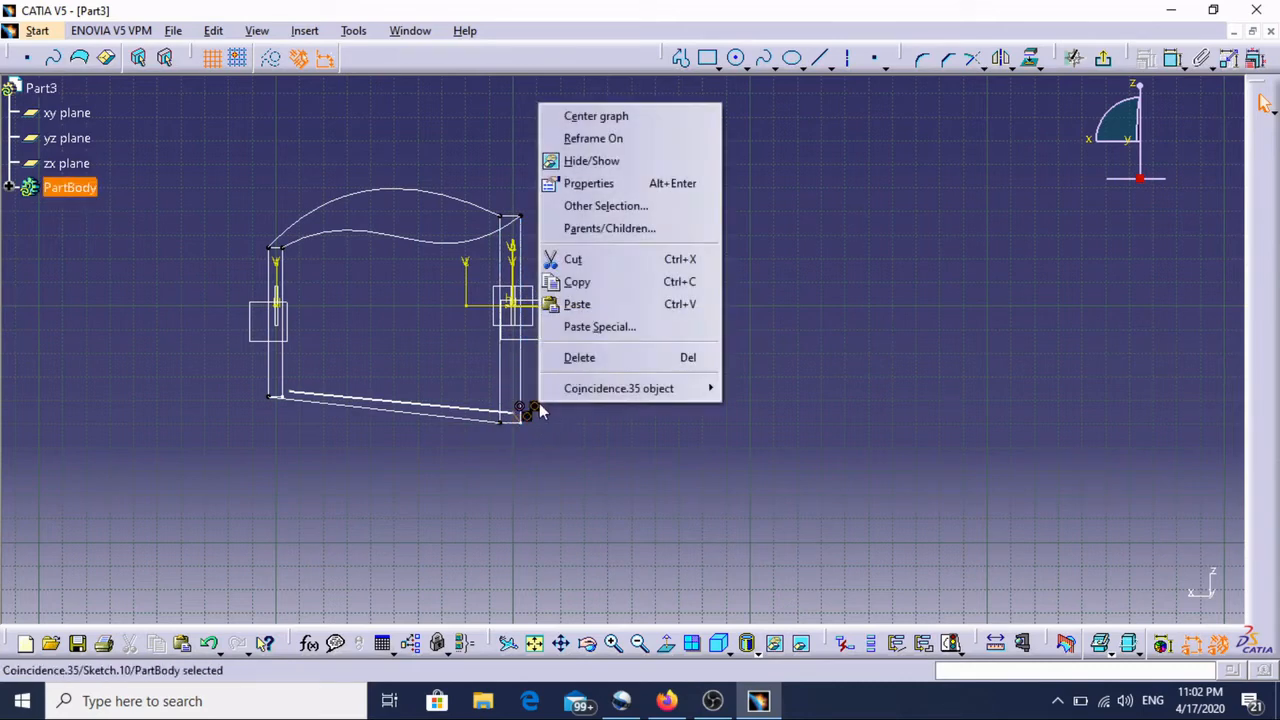
left_click(580, 357)
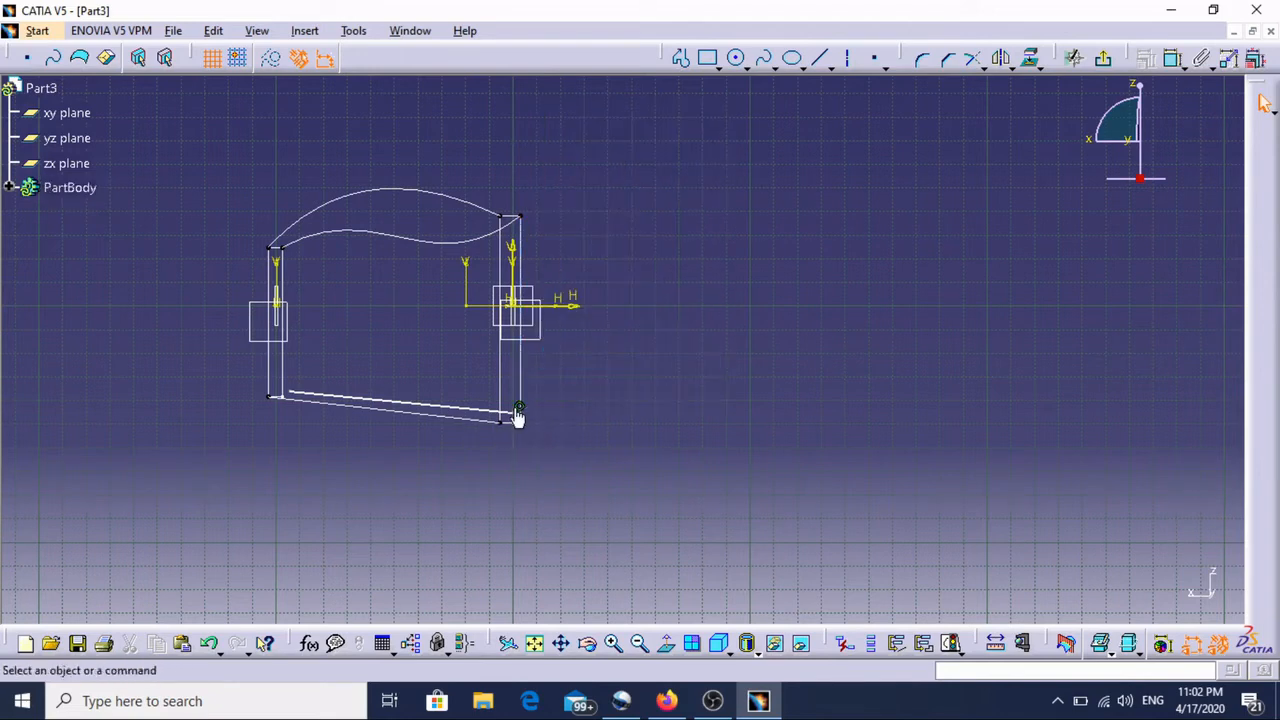
left_click(517, 415)
right_click(516, 414)
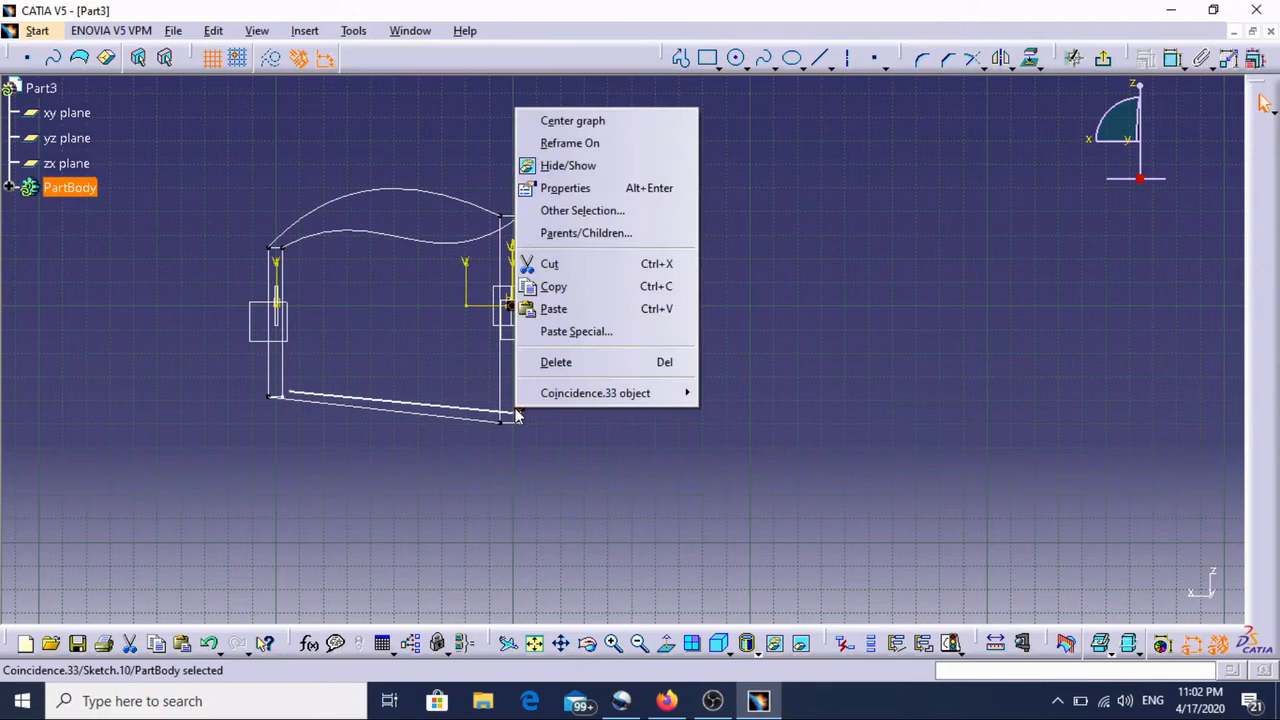
left_click(556, 362)
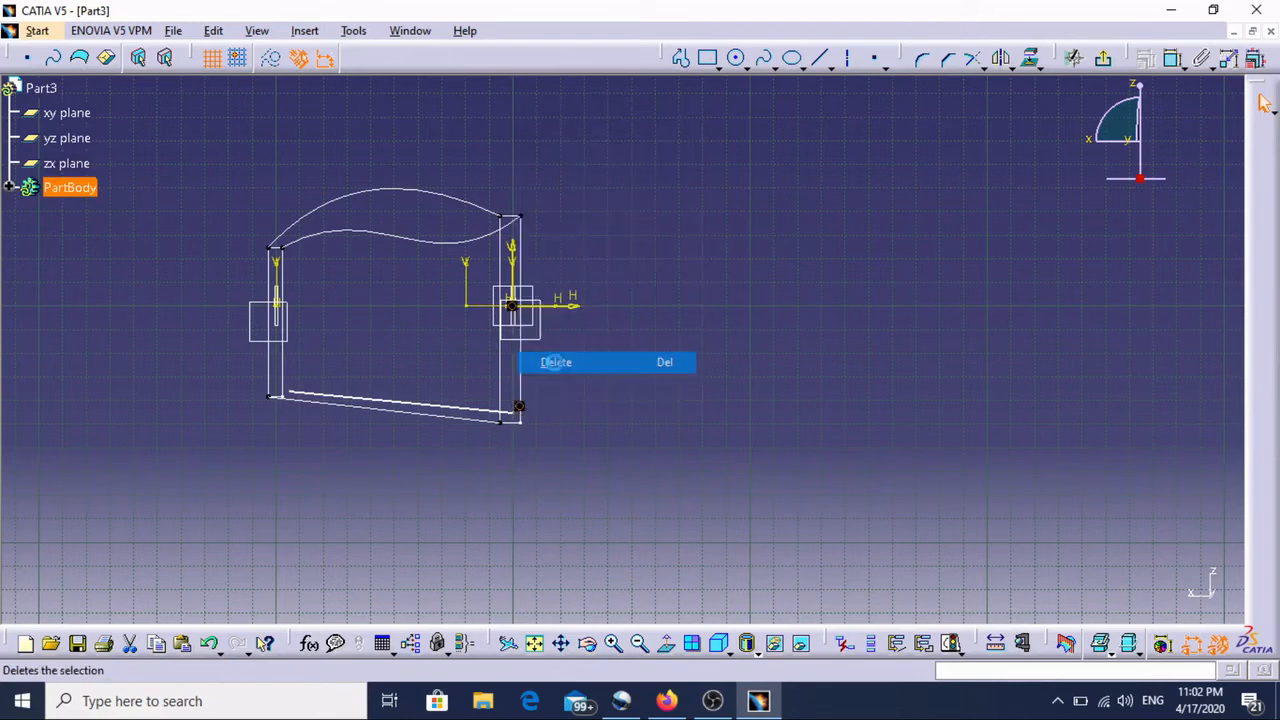
Make the straight line's end point coincident with the lower -y corner of the larger rectangle
left_click(514, 418)
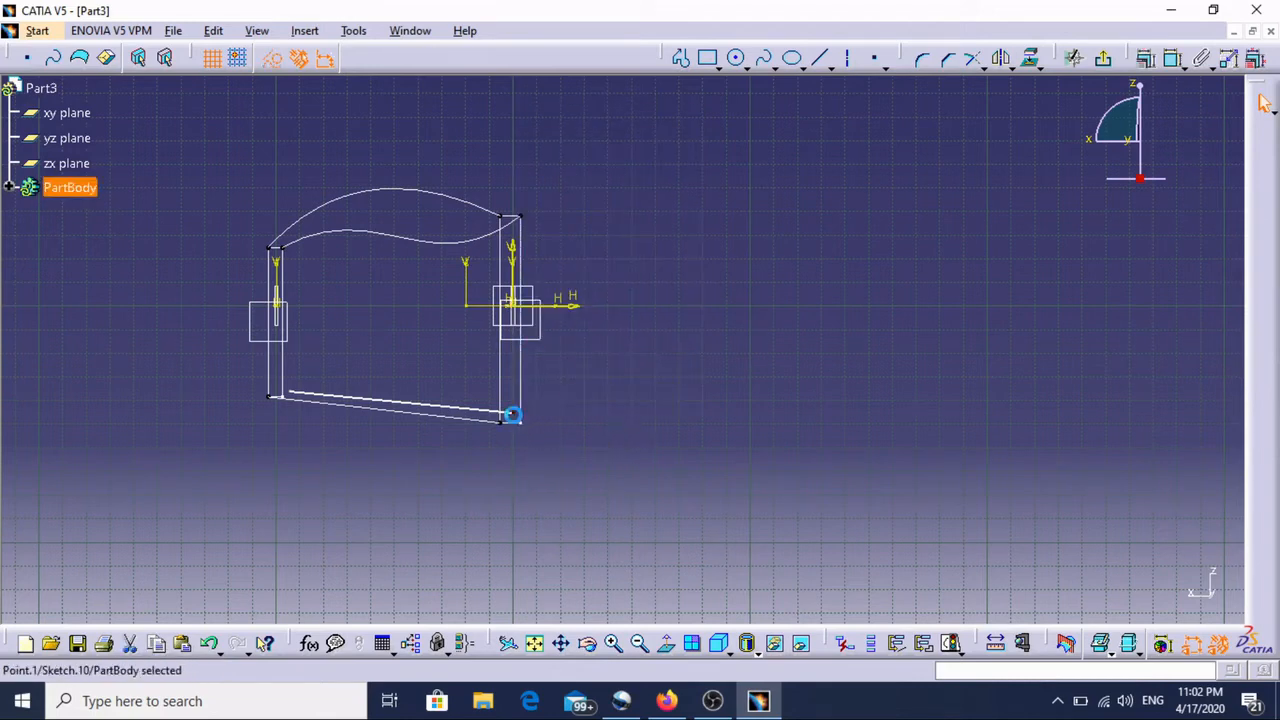
left_click(1172, 58)
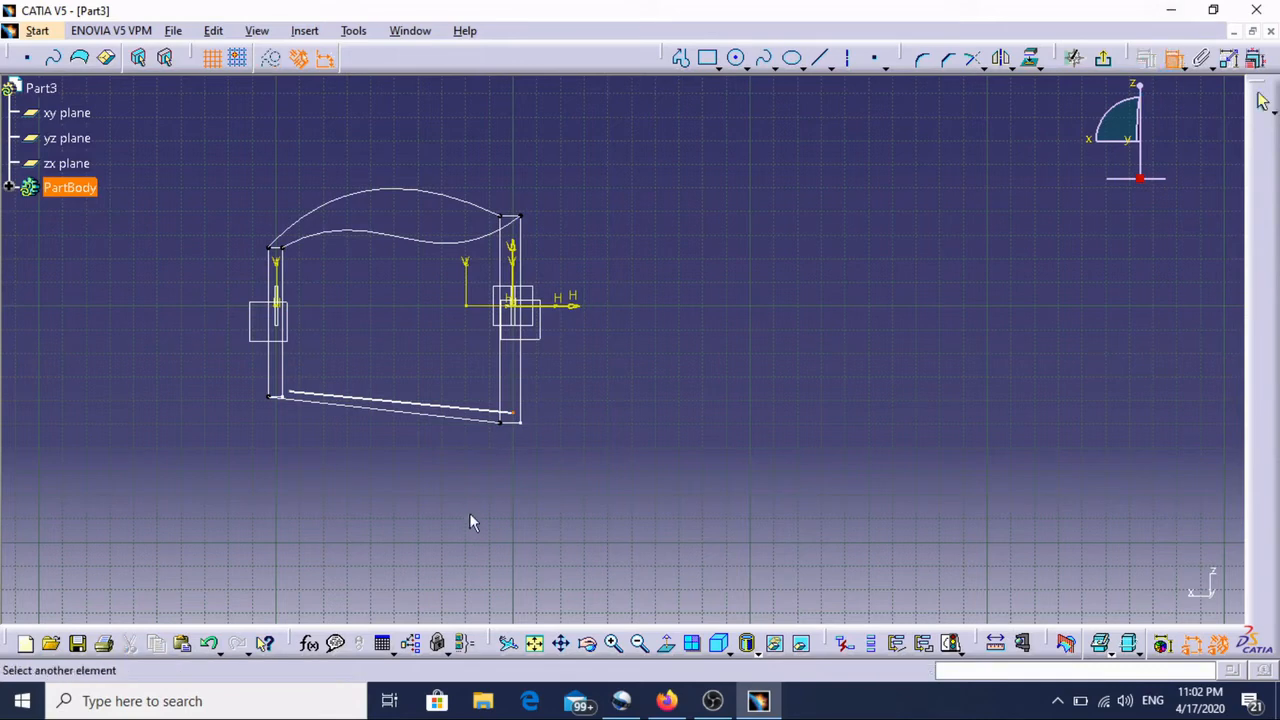
left_click(525, 426)
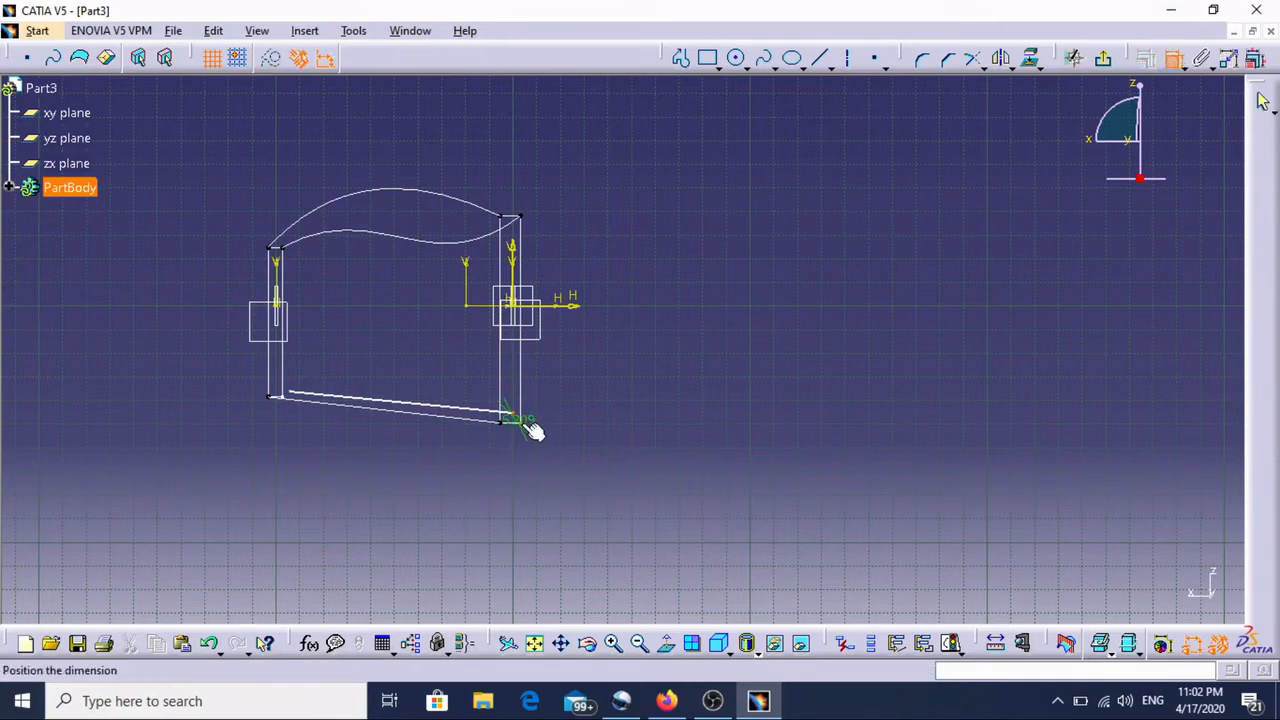
right_click(525, 428)
left_click(562, 347)
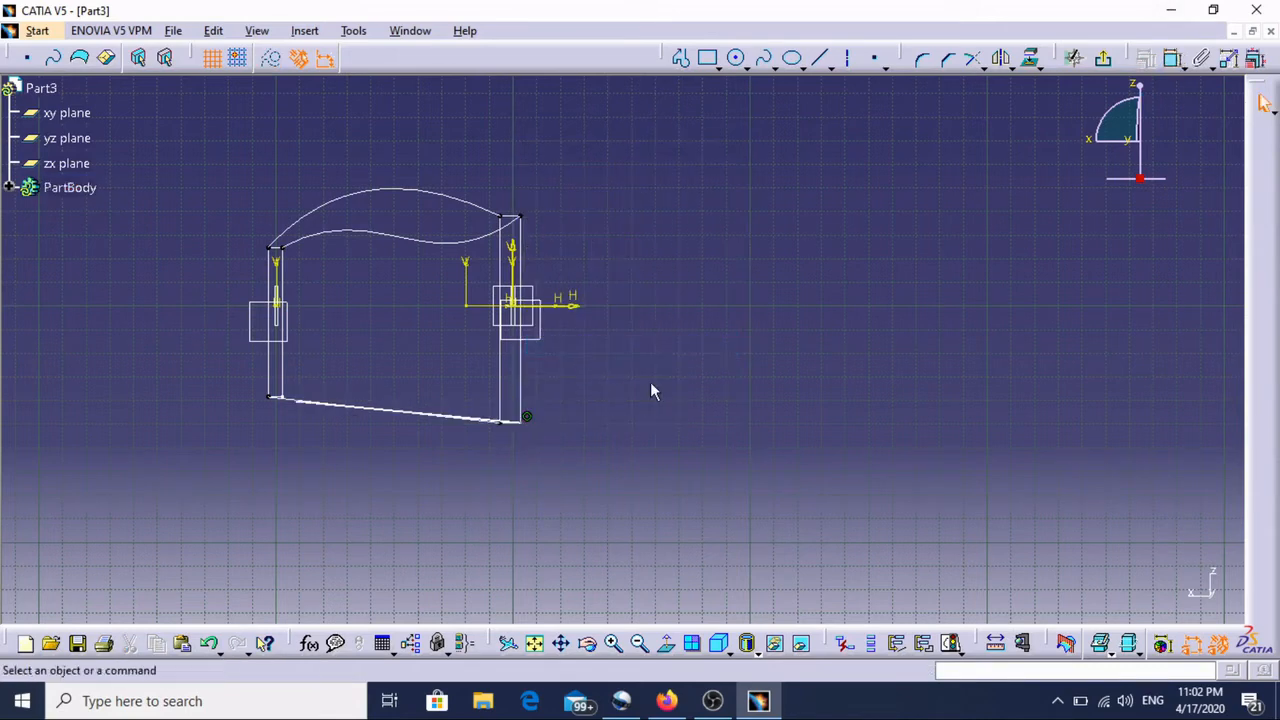
Make the line's other end point coincident with the lower -y corner of the smaller rectangle and exit the sketch
middle_click_drag(626, 360, 595, 432)
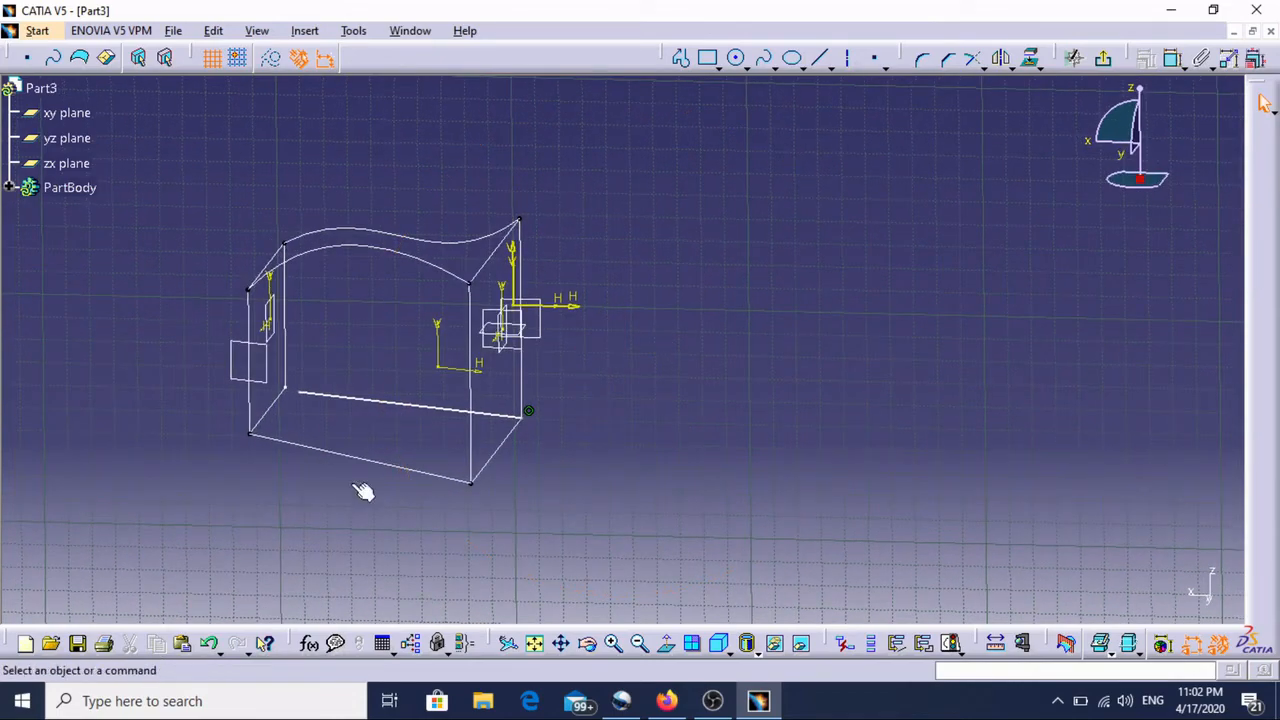
left_click(298, 393)
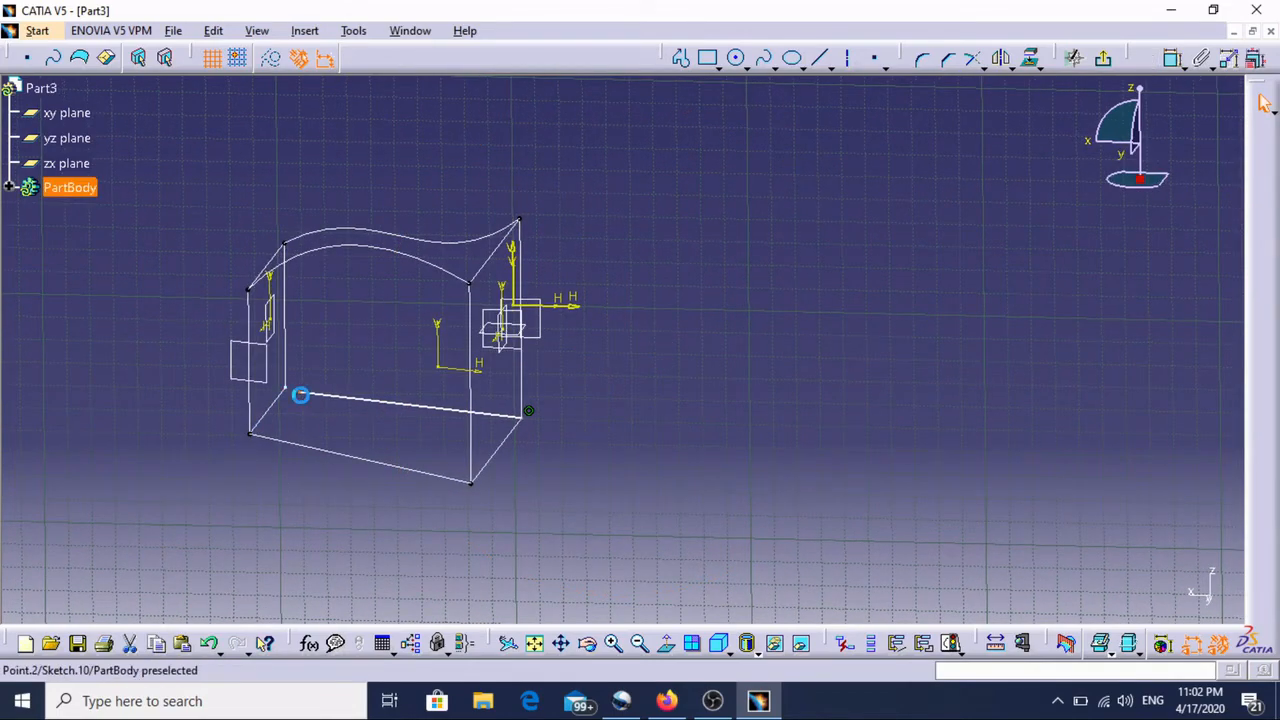
left_click(1174, 60)
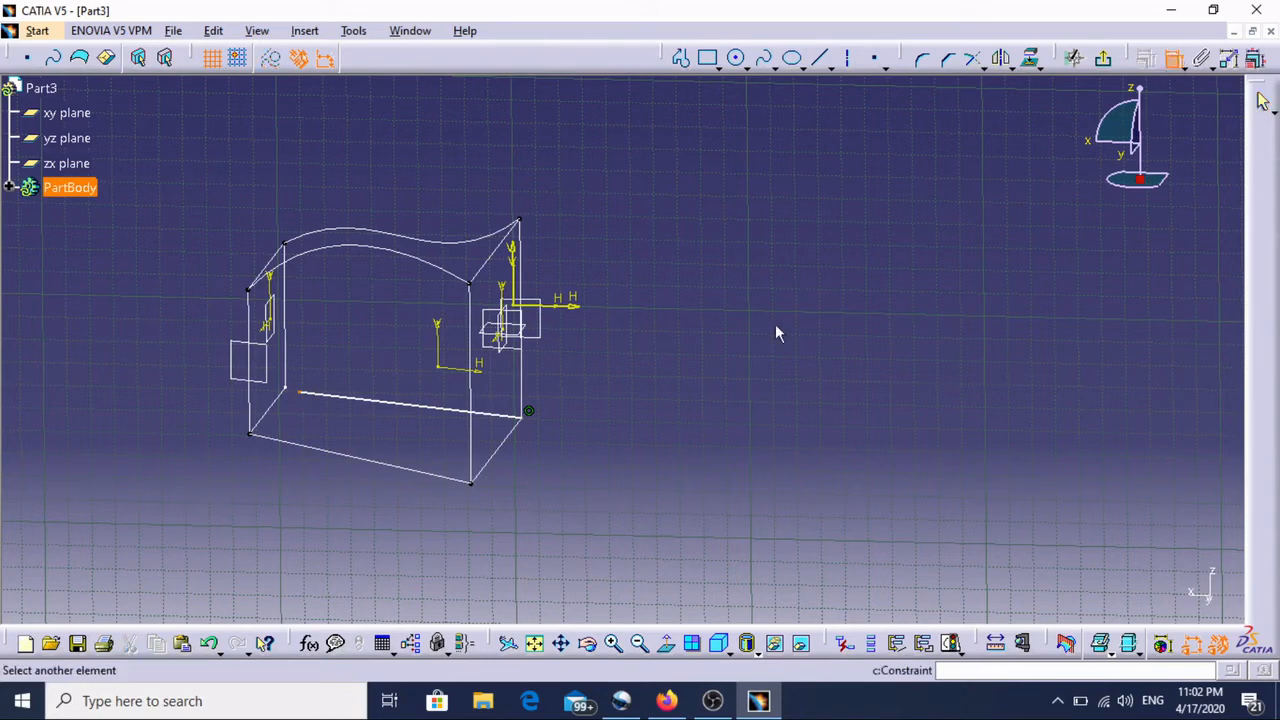
left_click(297, 395)
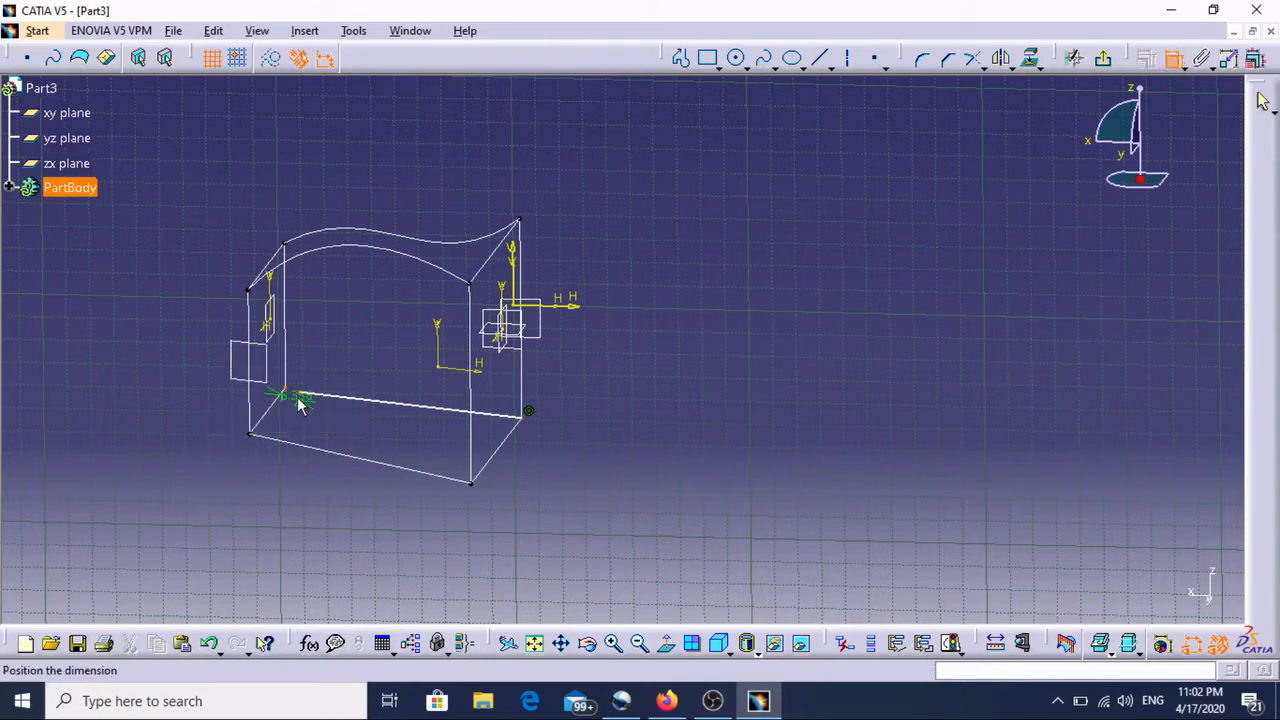
right_click(295, 408)
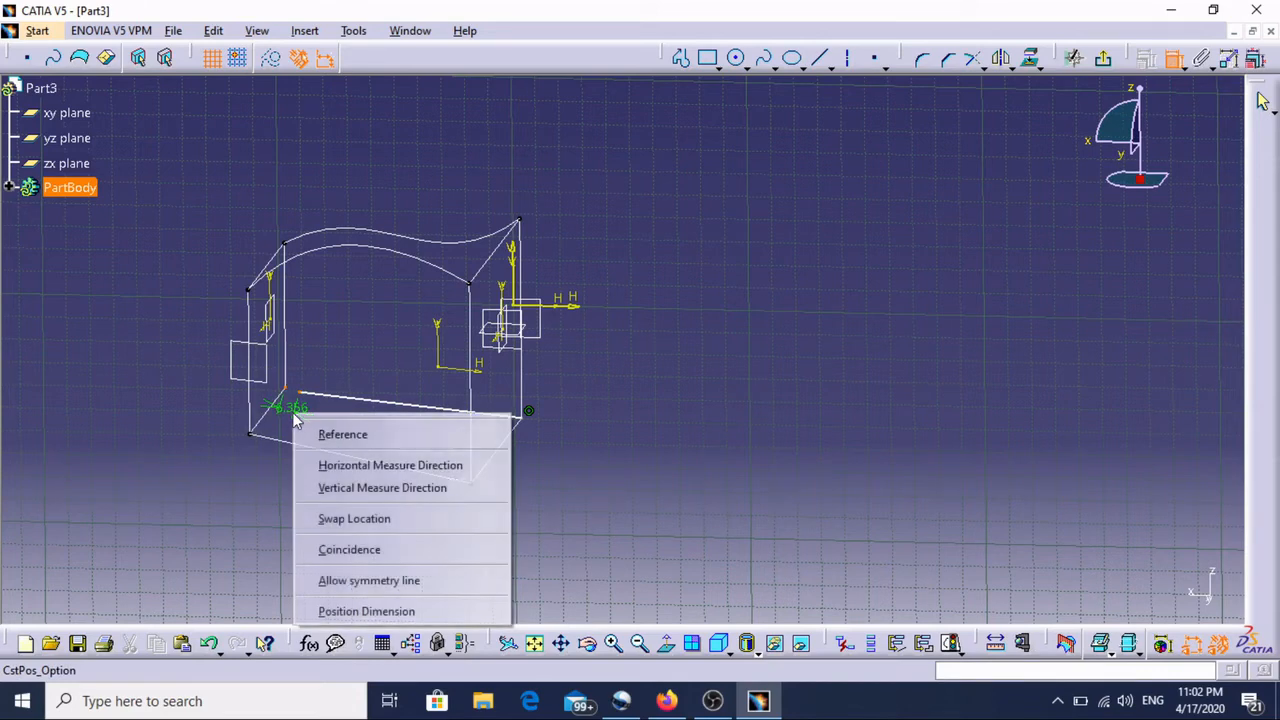
left_click(335, 552)
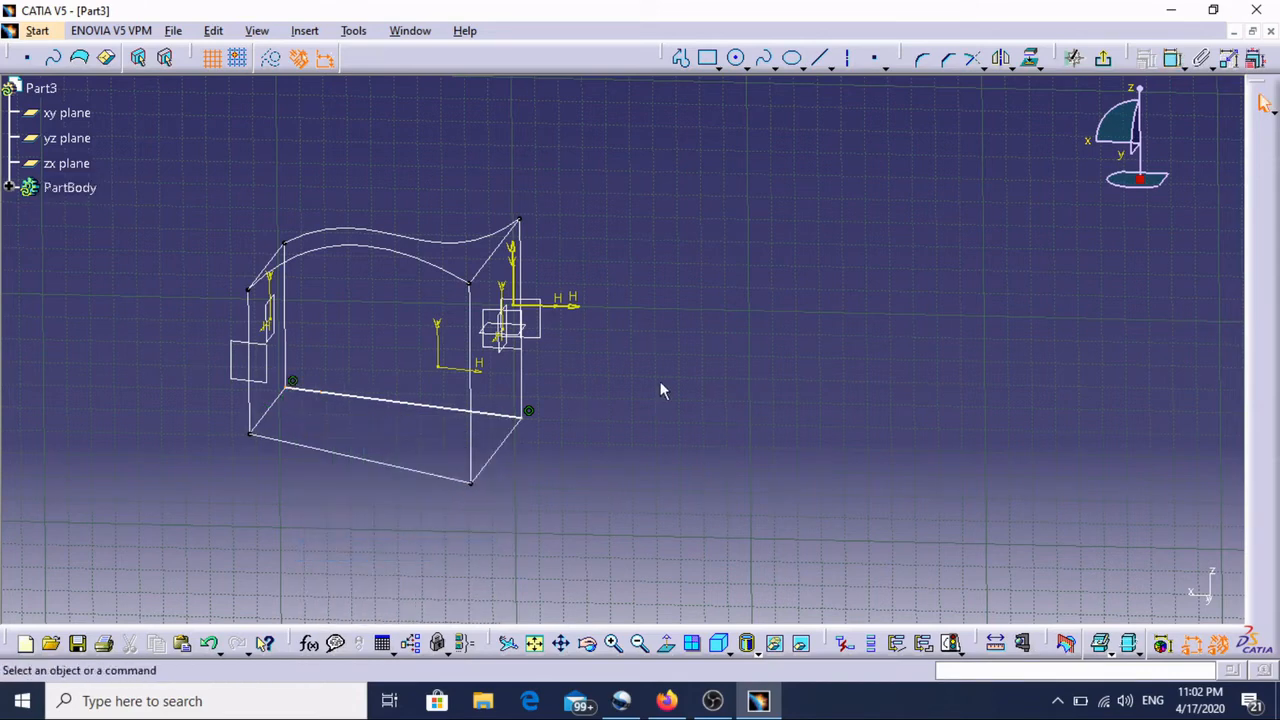
left_click(1103, 58)
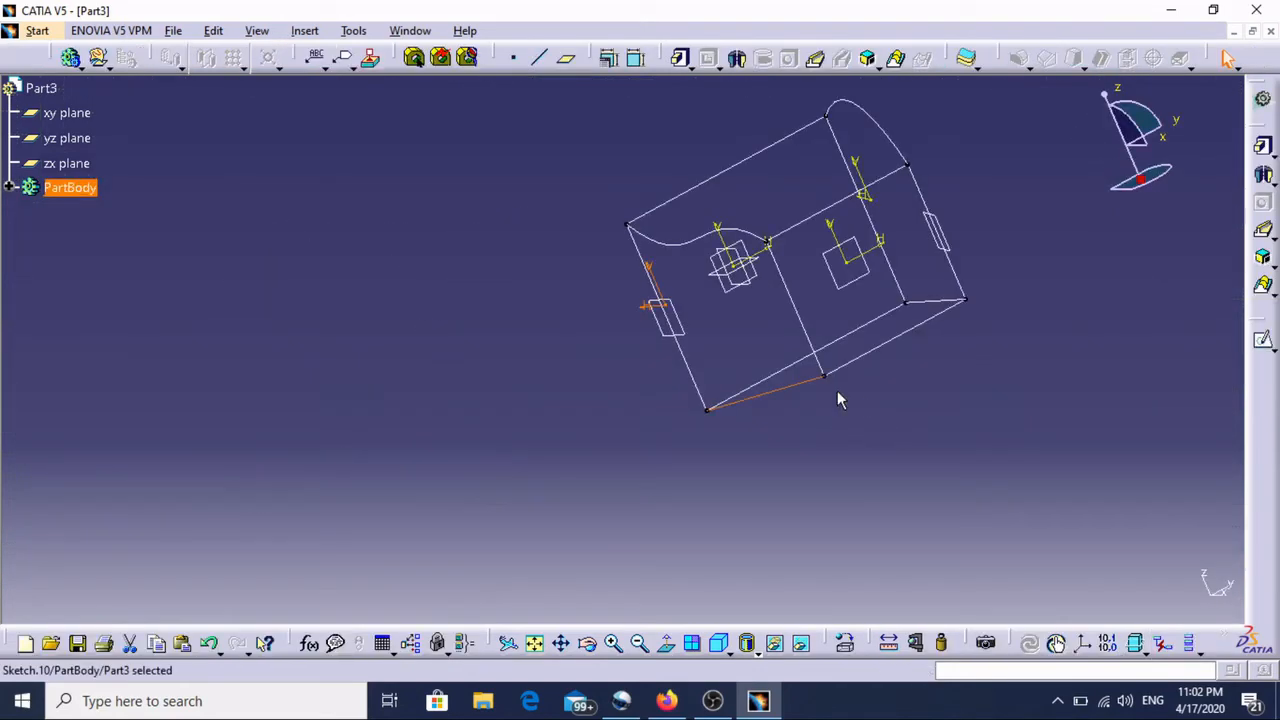
left_click(779, 490)
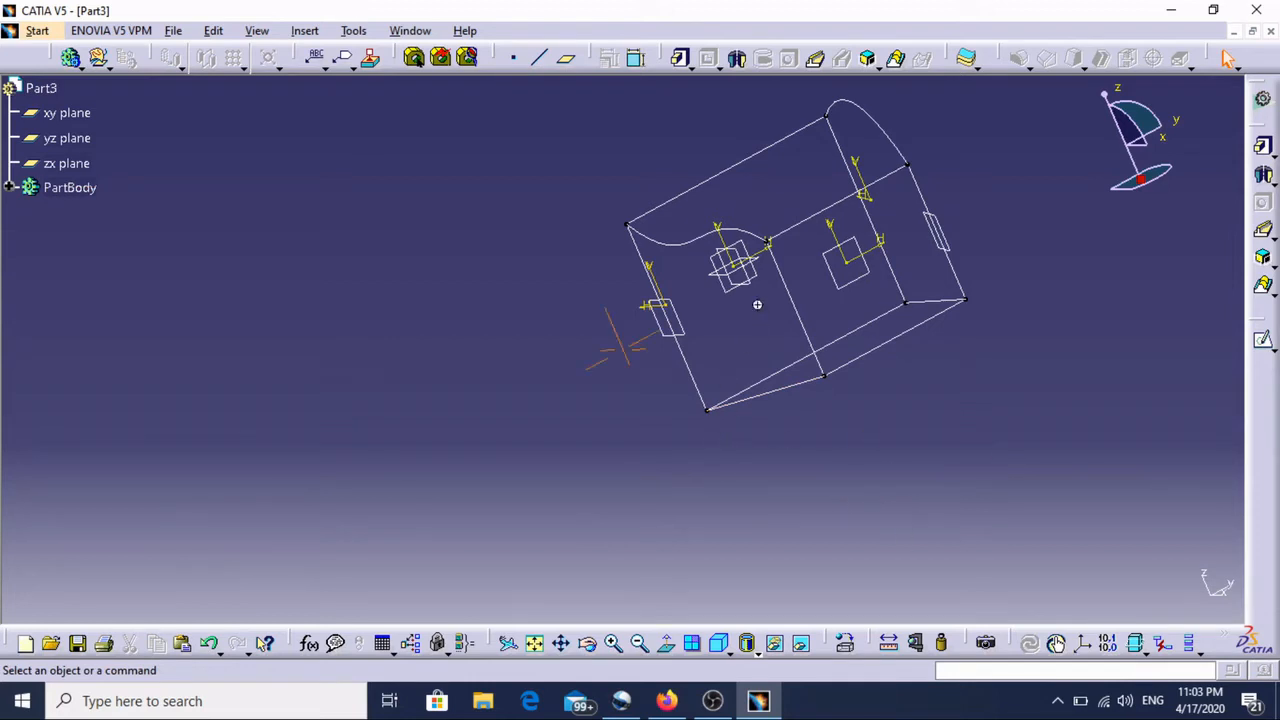
Start a Multi-sections Solid and add the four corner-connecting curves, Sketch.6, Sketch.7, Sketch.10 and Sketch.8, as guides
middle_click_drag(615, 345, 460, 425)
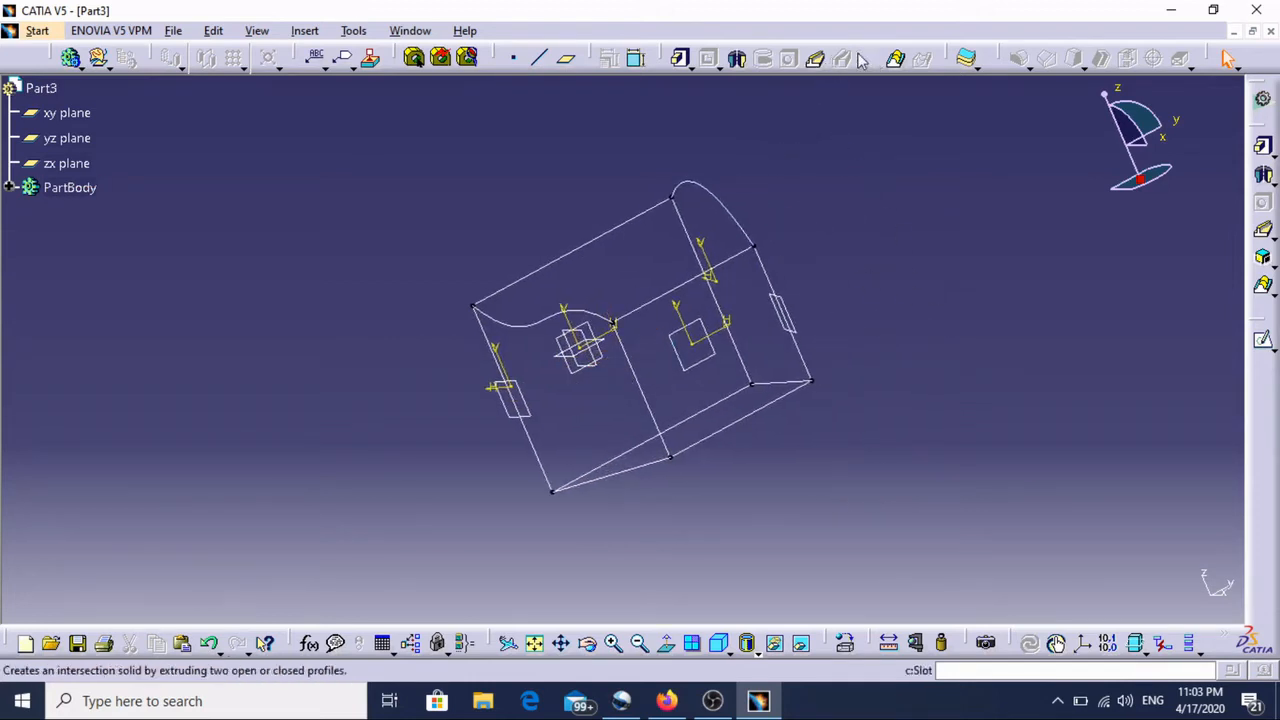
left_click(897, 58)
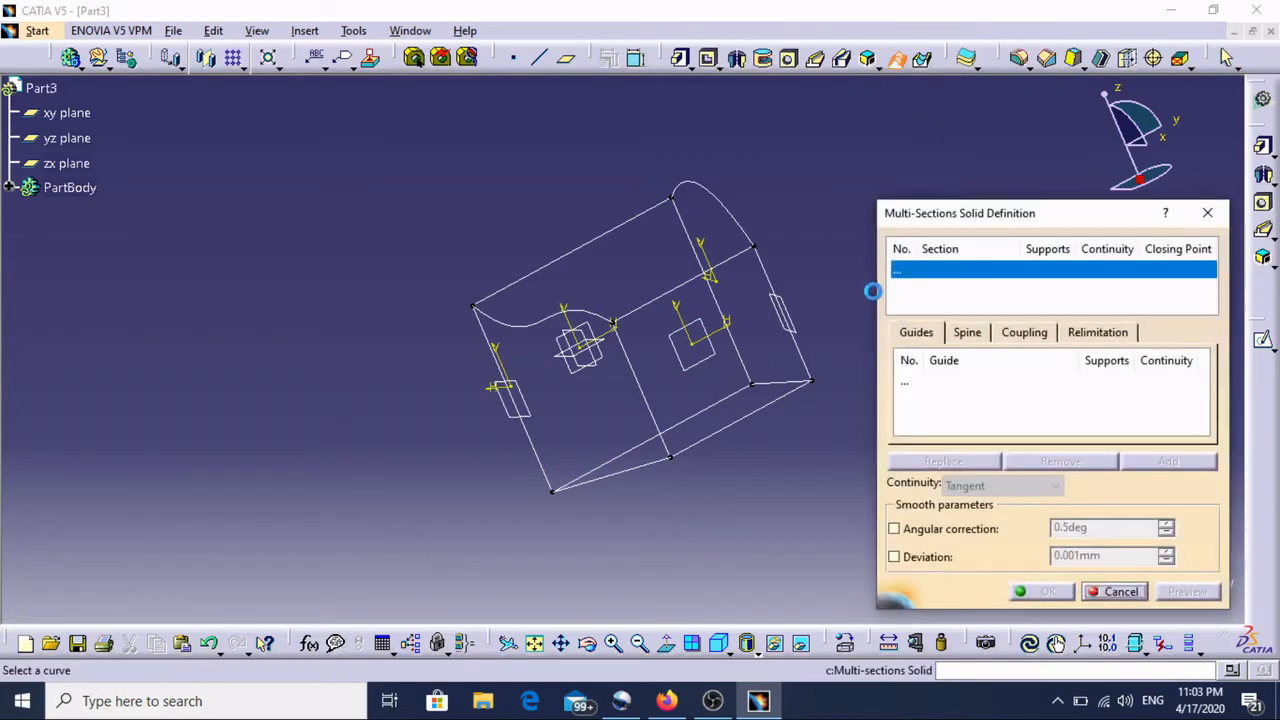
left_click(910, 382)
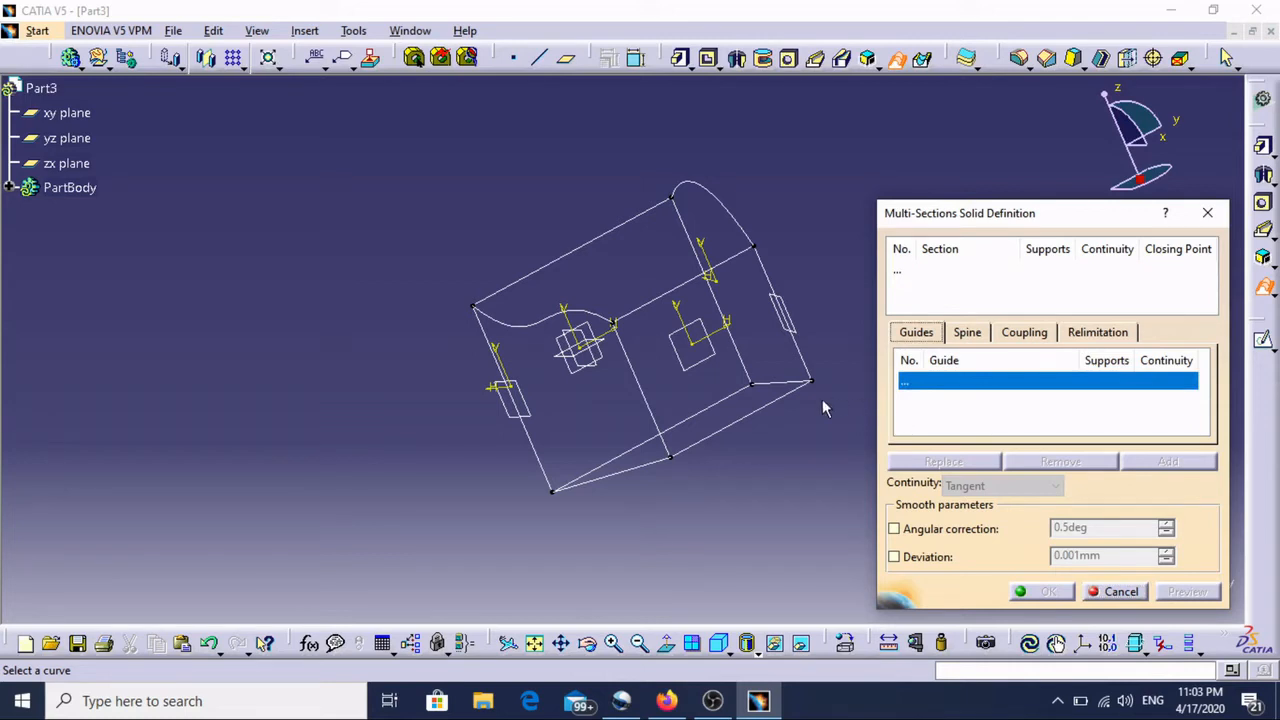
left_click(538, 335)
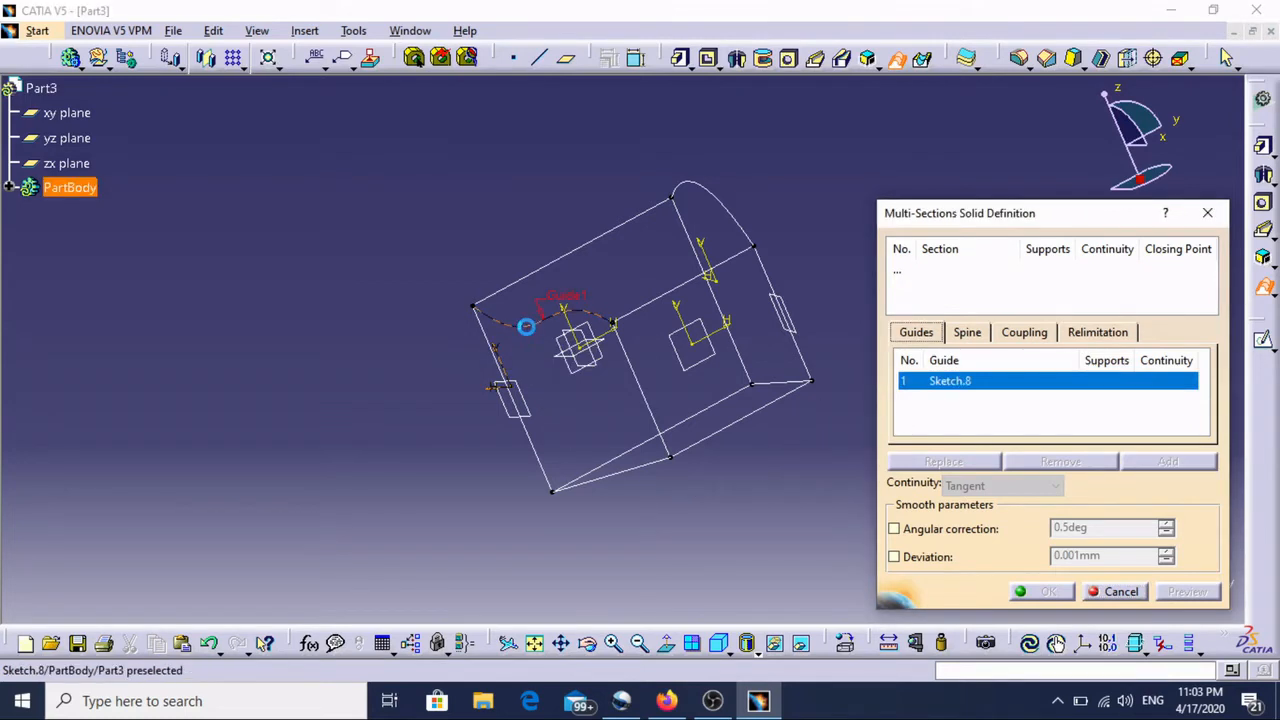
left_click(738, 219)
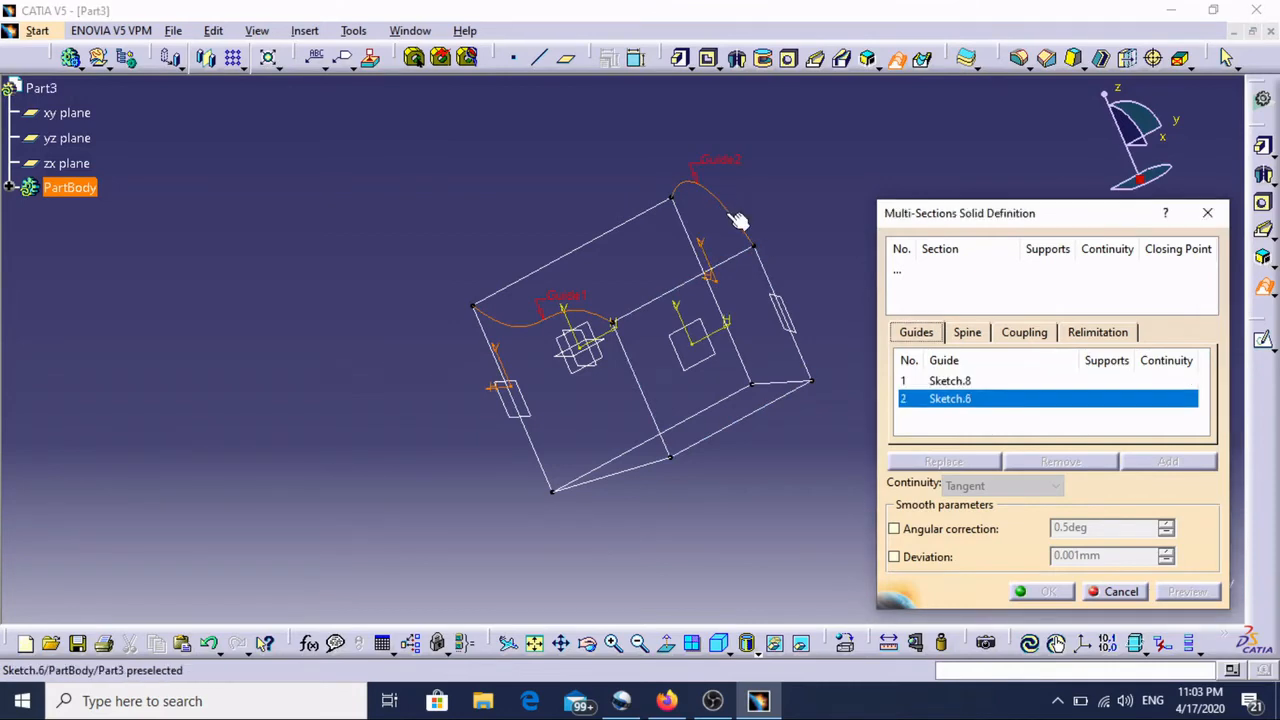
left_click(766, 381)
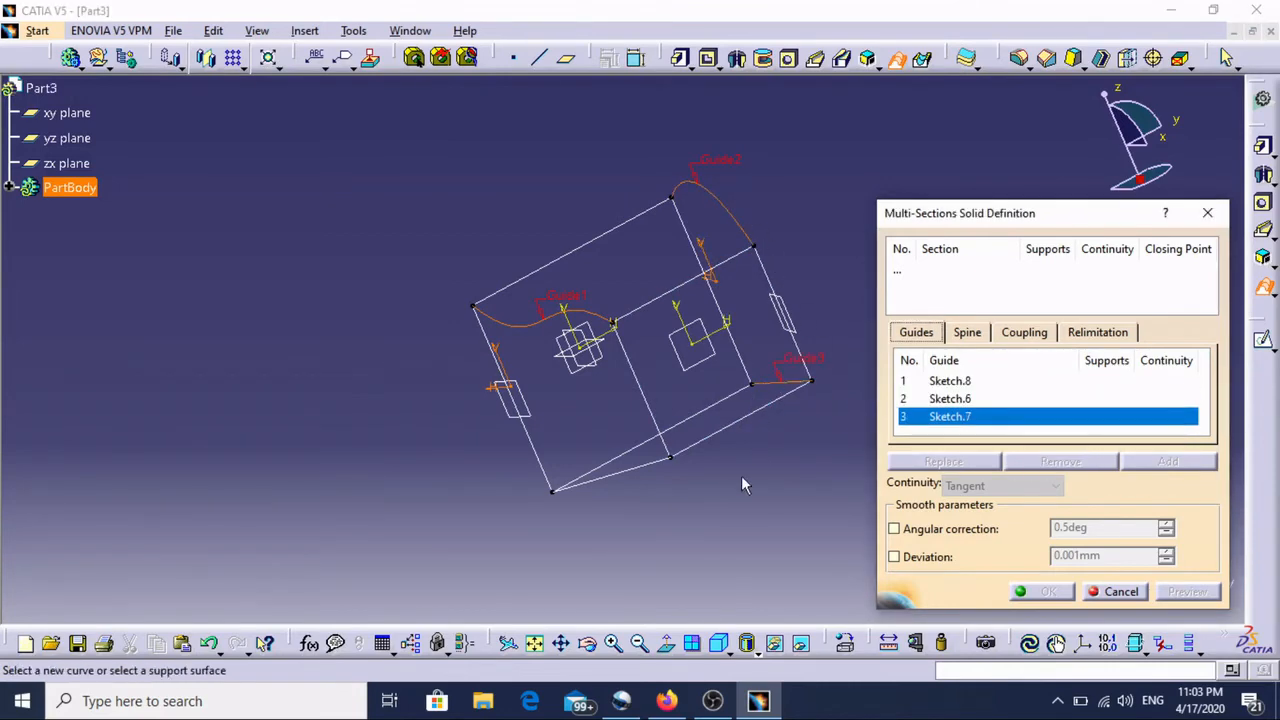
left_click(626, 474)
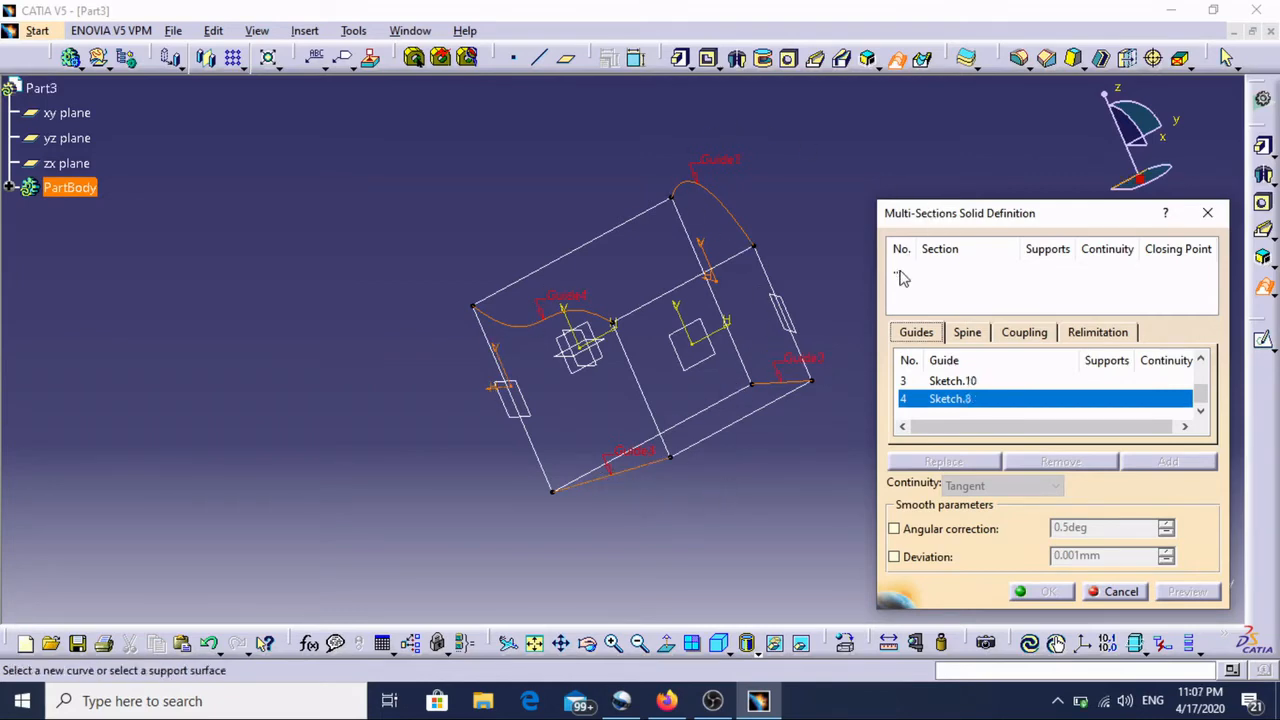
Add the two rectangle sketches, Sketch.5 and Sketch.4, as sections and create the multi-sections solid
left_click(899, 272)
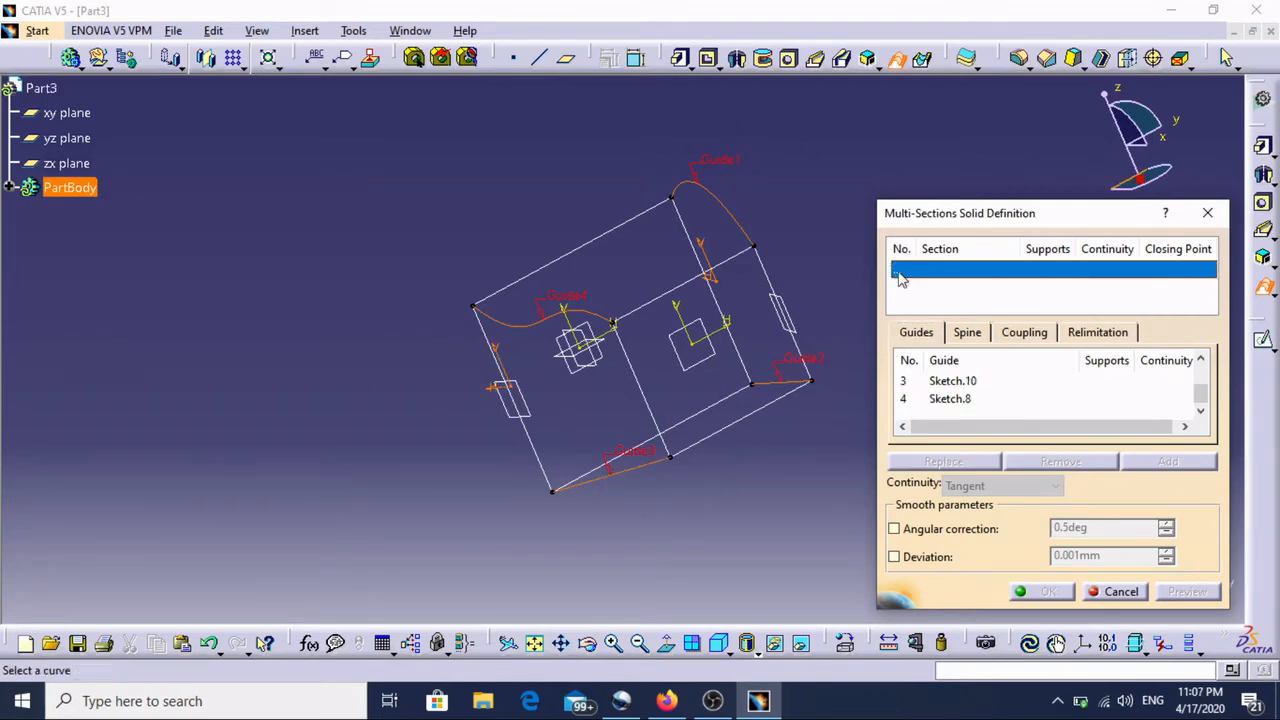
left_click(733, 435)
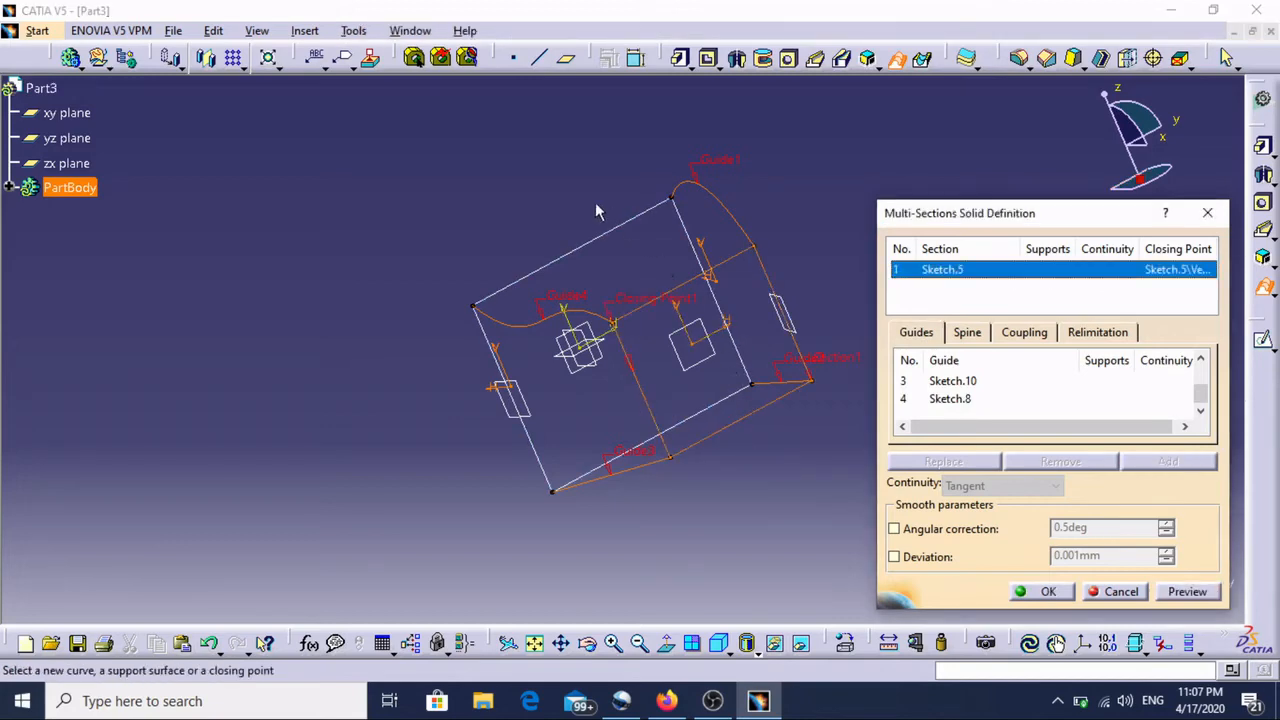
left_click(596, 245)
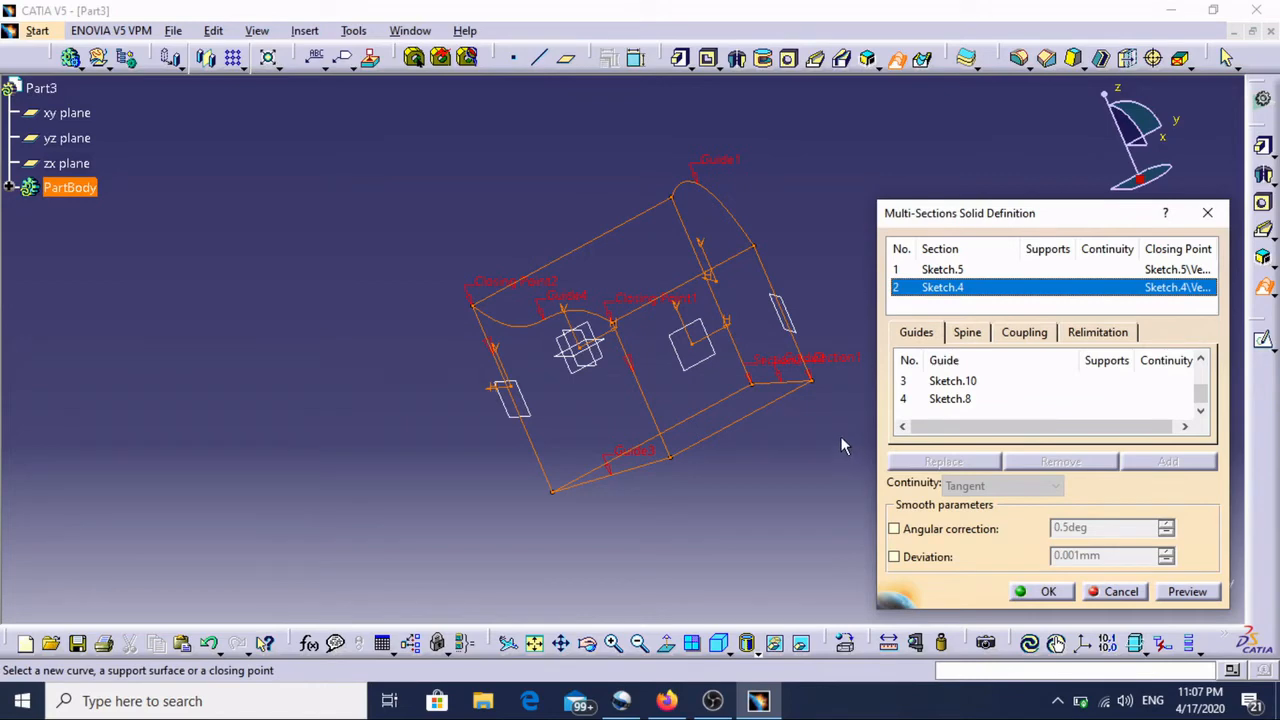
left_click(1040, 592)
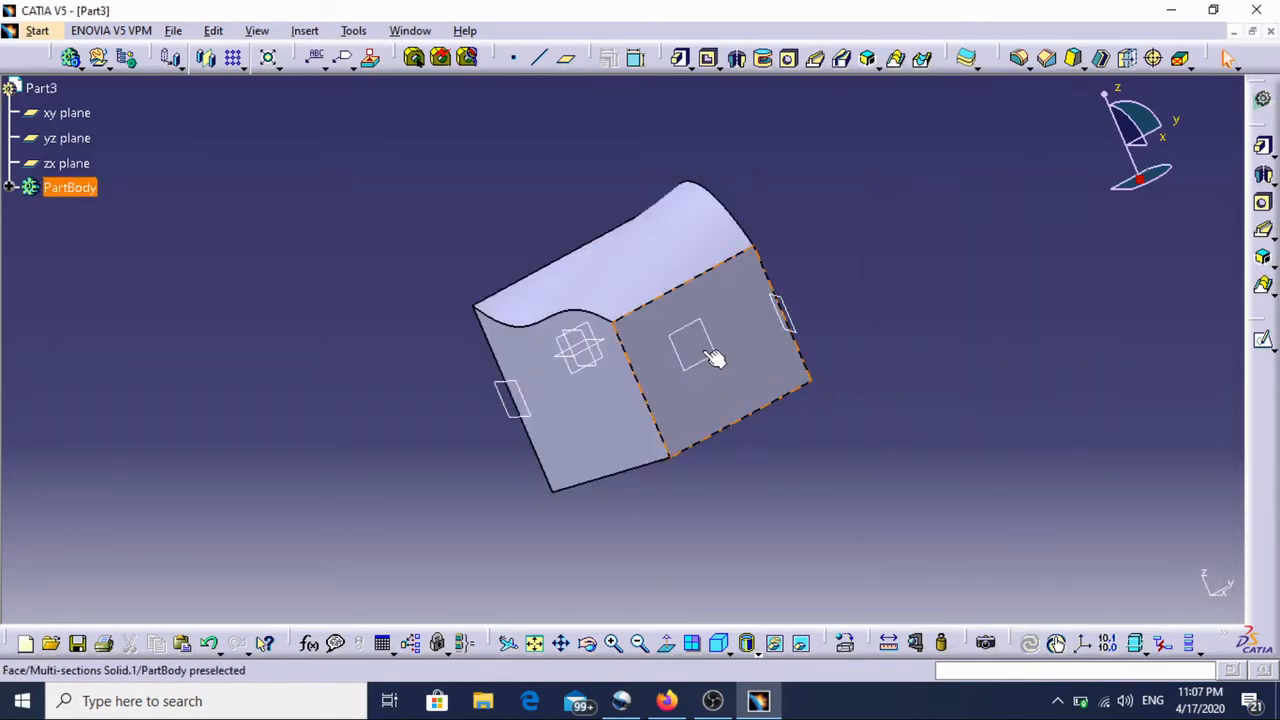
middle_click_drag(871, 326, 822, 430)
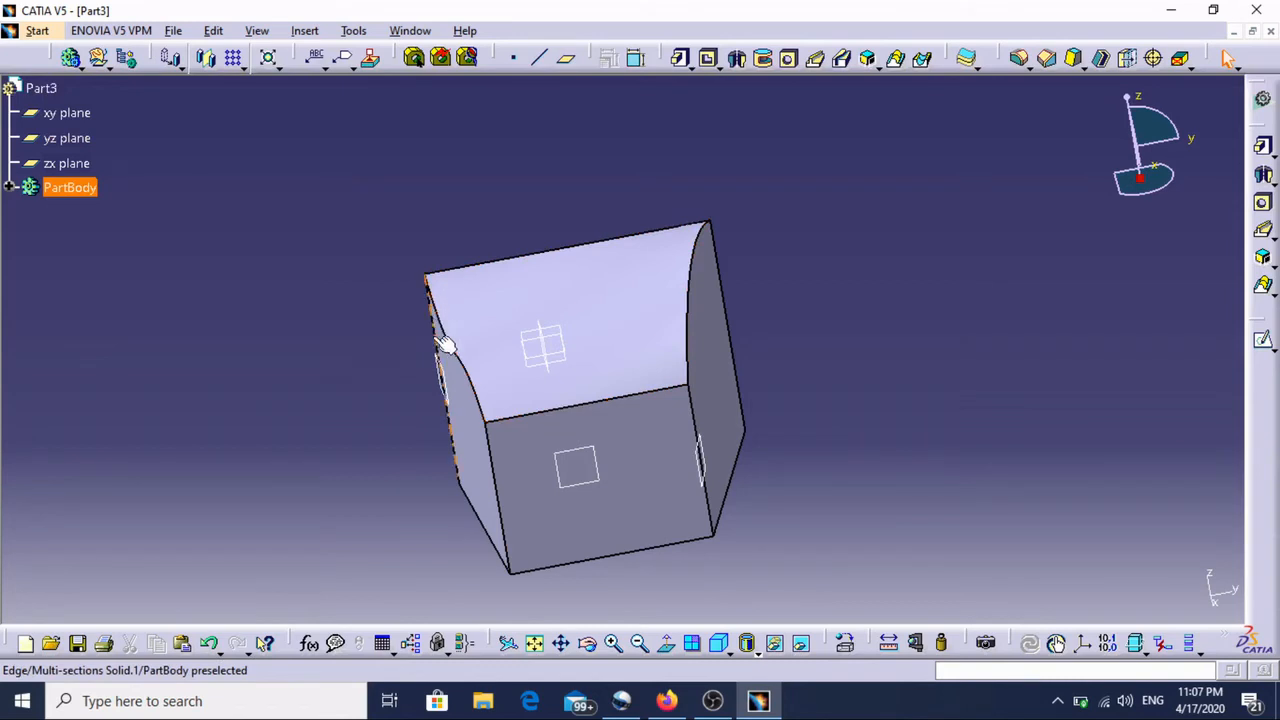
middle_click_drag(575, 460, 594, 271)
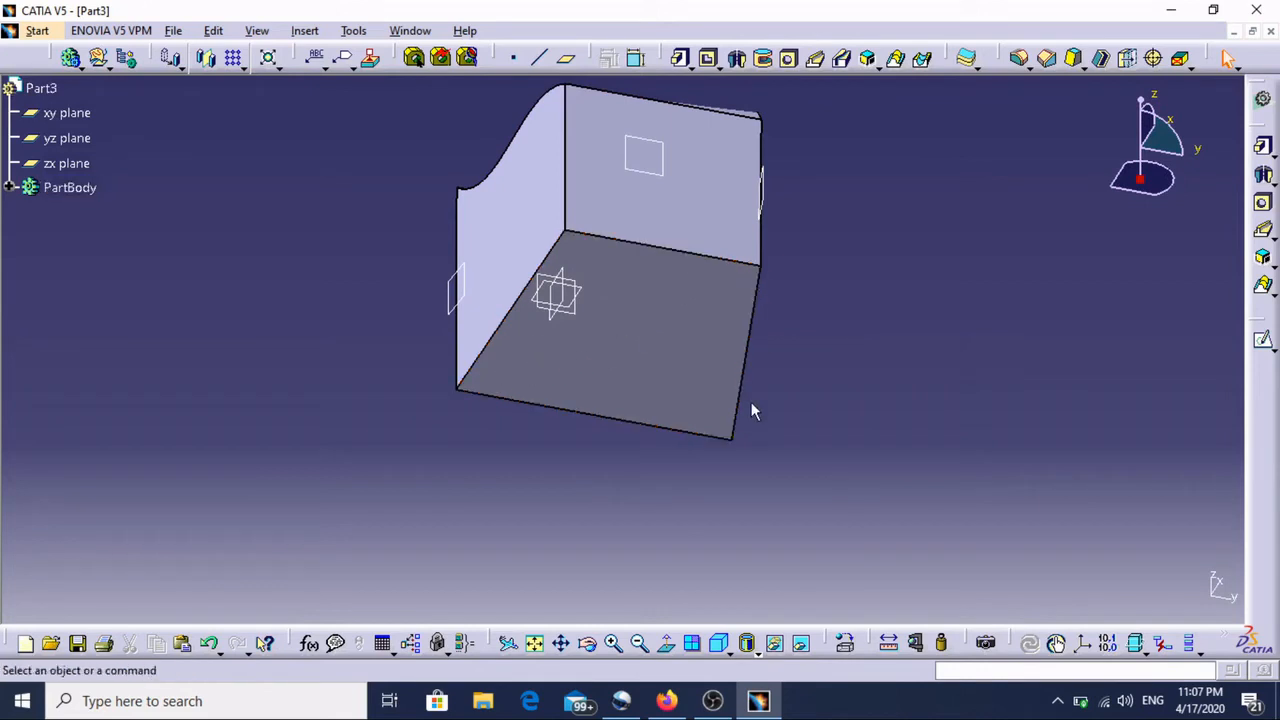
middle_click_drag(703, 374, 651, 520)
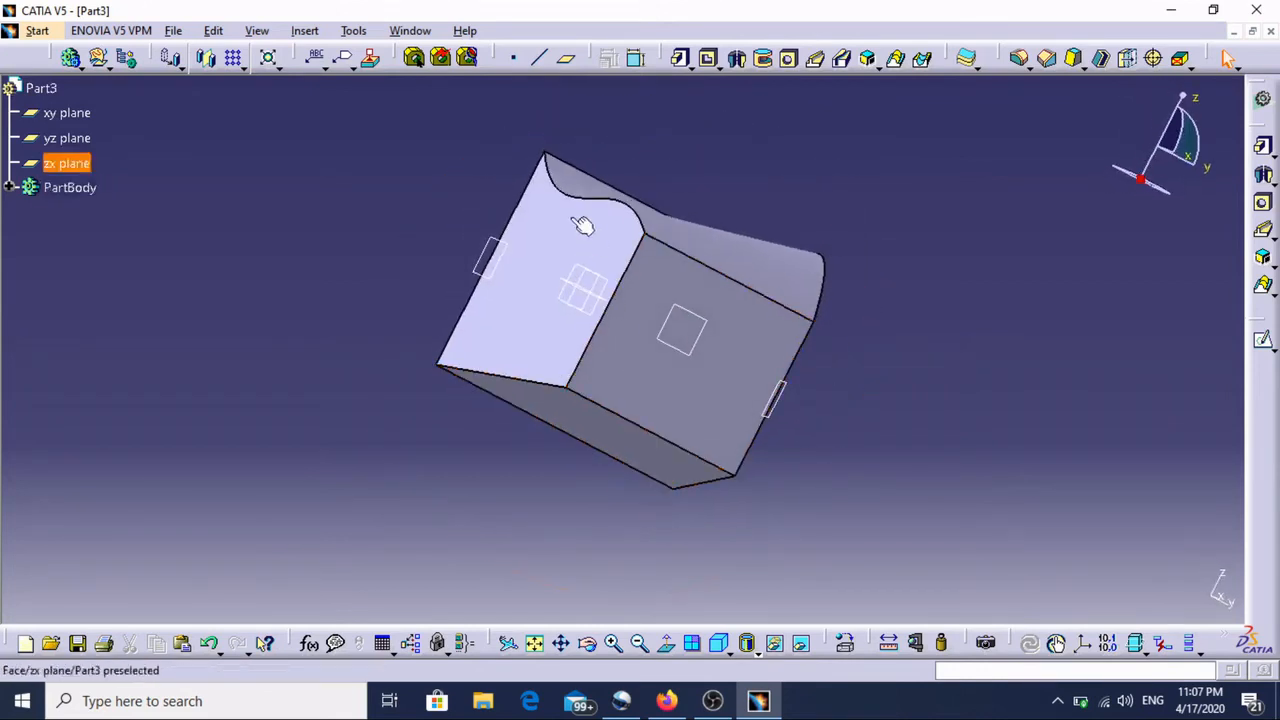
middle_click_drag(586, 277, 511, 286)
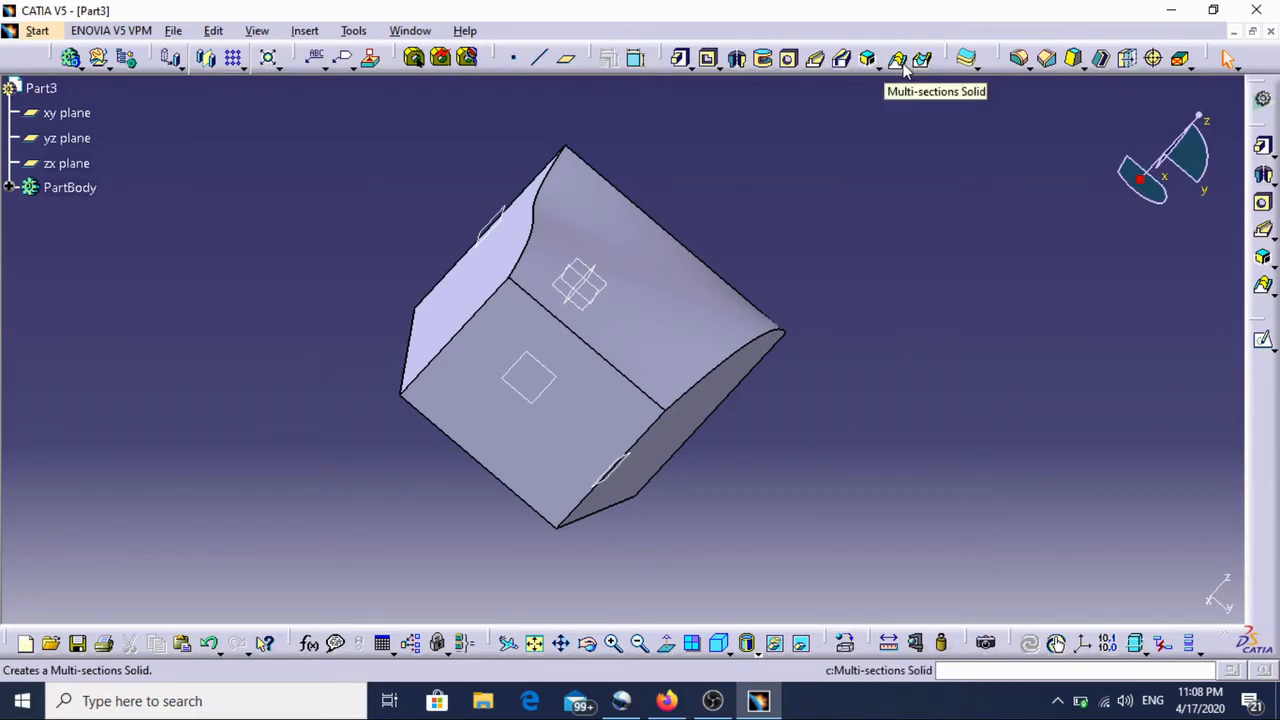
Select the whole model and delete the solid with all its sketches and construction planes
left_click_drag(910, 576, 249, 121)
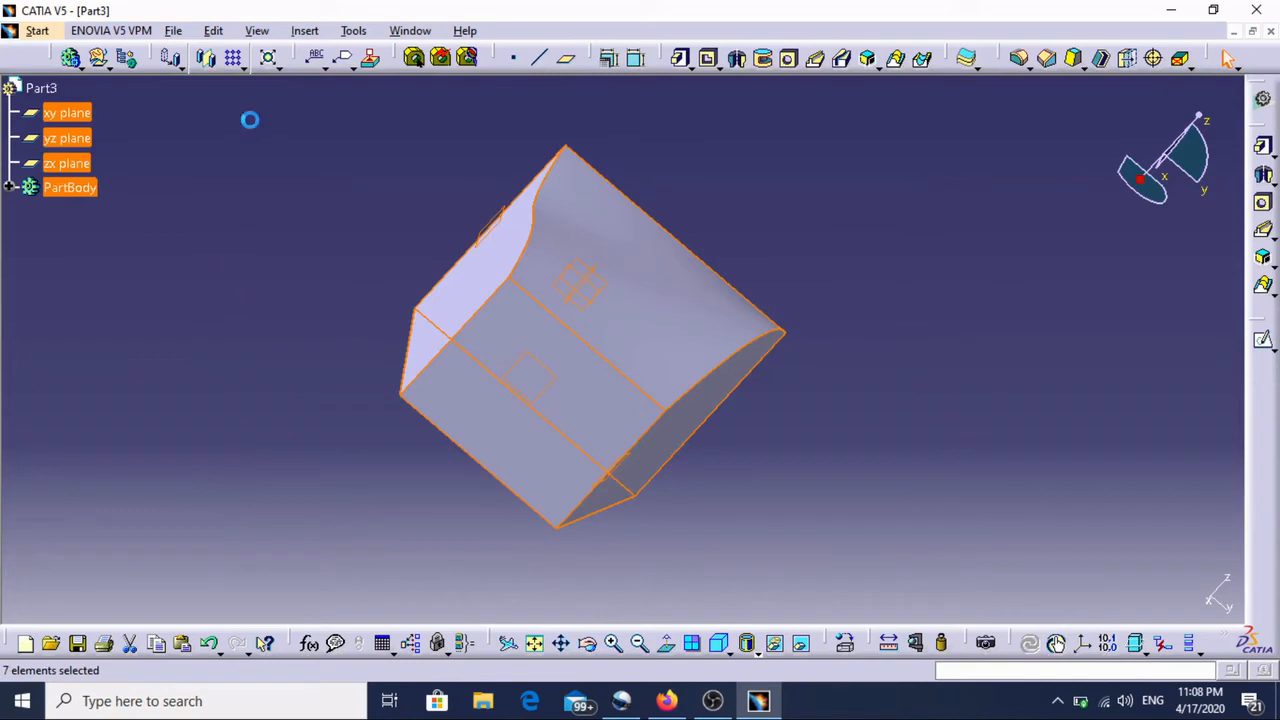
key("Delete")
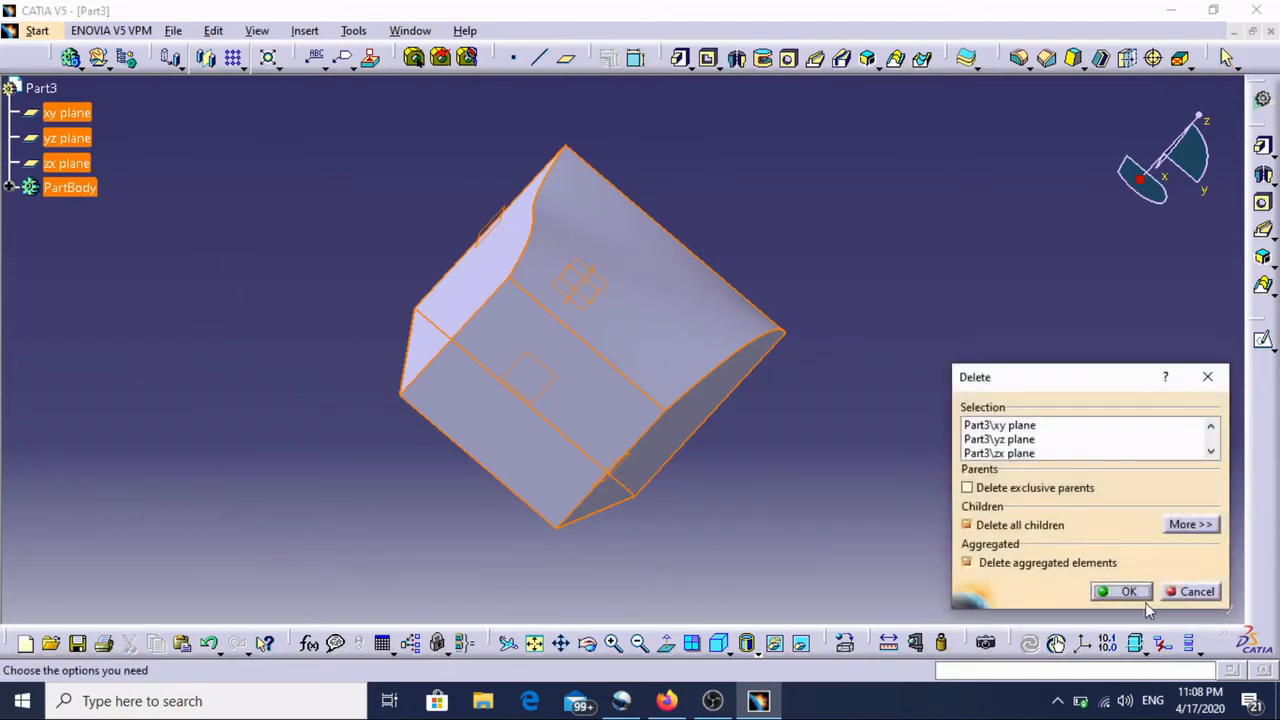
left_click(1127, 592)
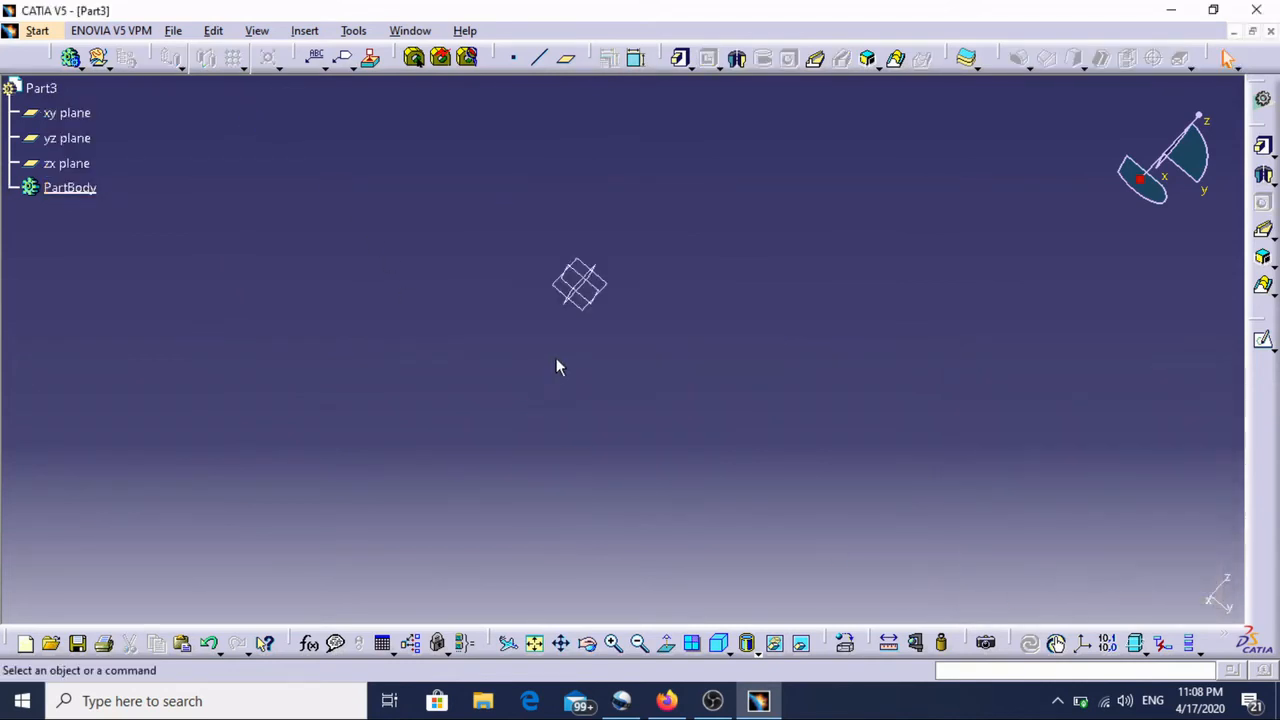
Sketch an S-shaped spline through four control points on the xy plane, crossing near the origin, and exit the sketch
left_click(1272, 344)
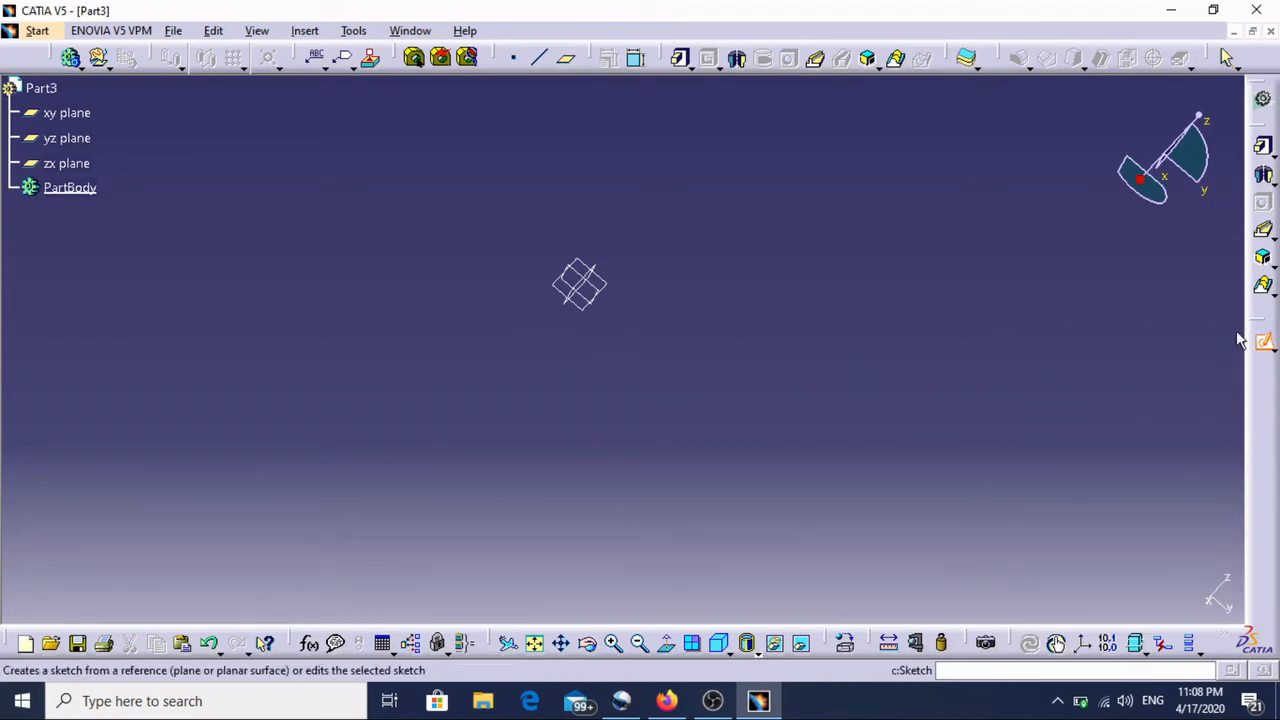
left_click(1262, 343)
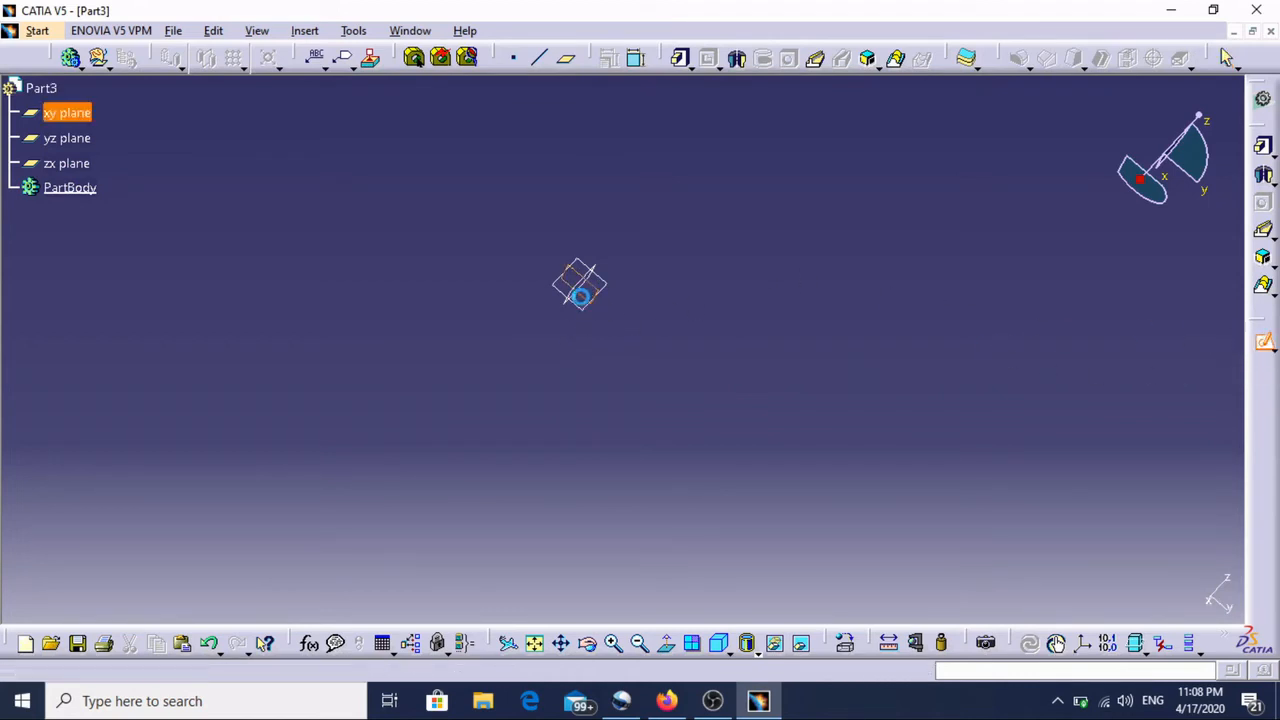
left_click(580, 288)
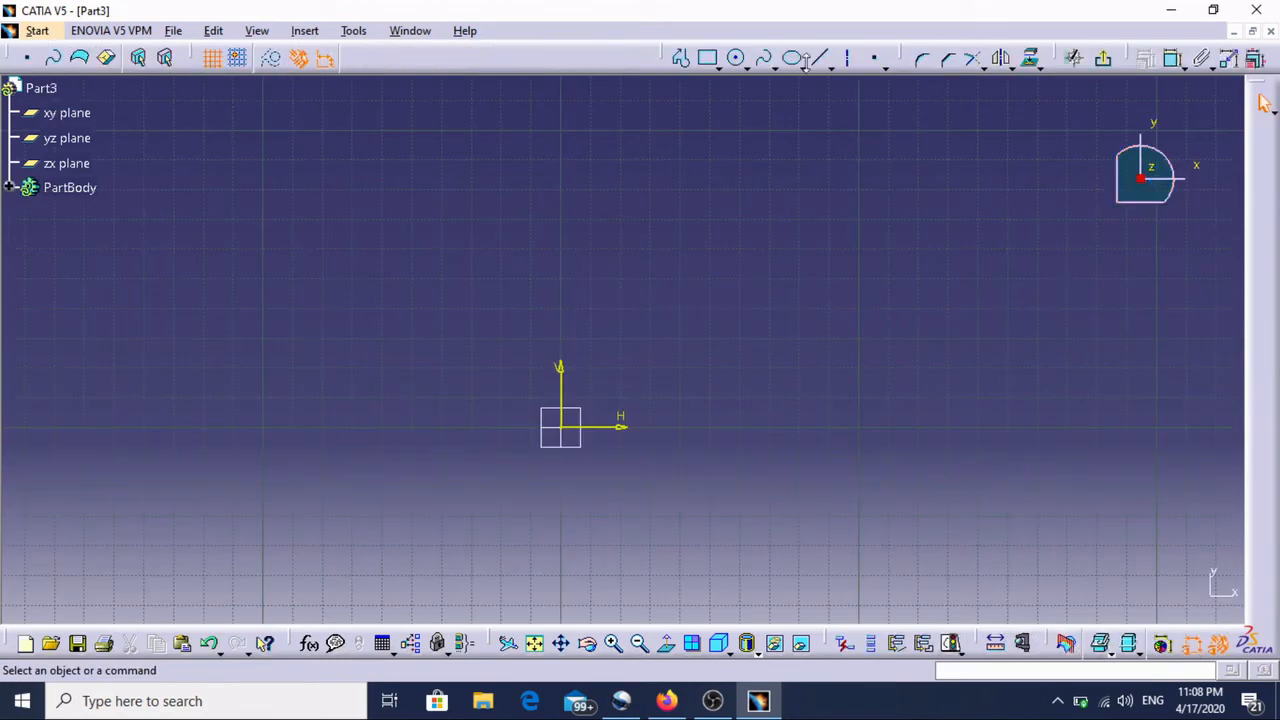
left_click(761, 57)
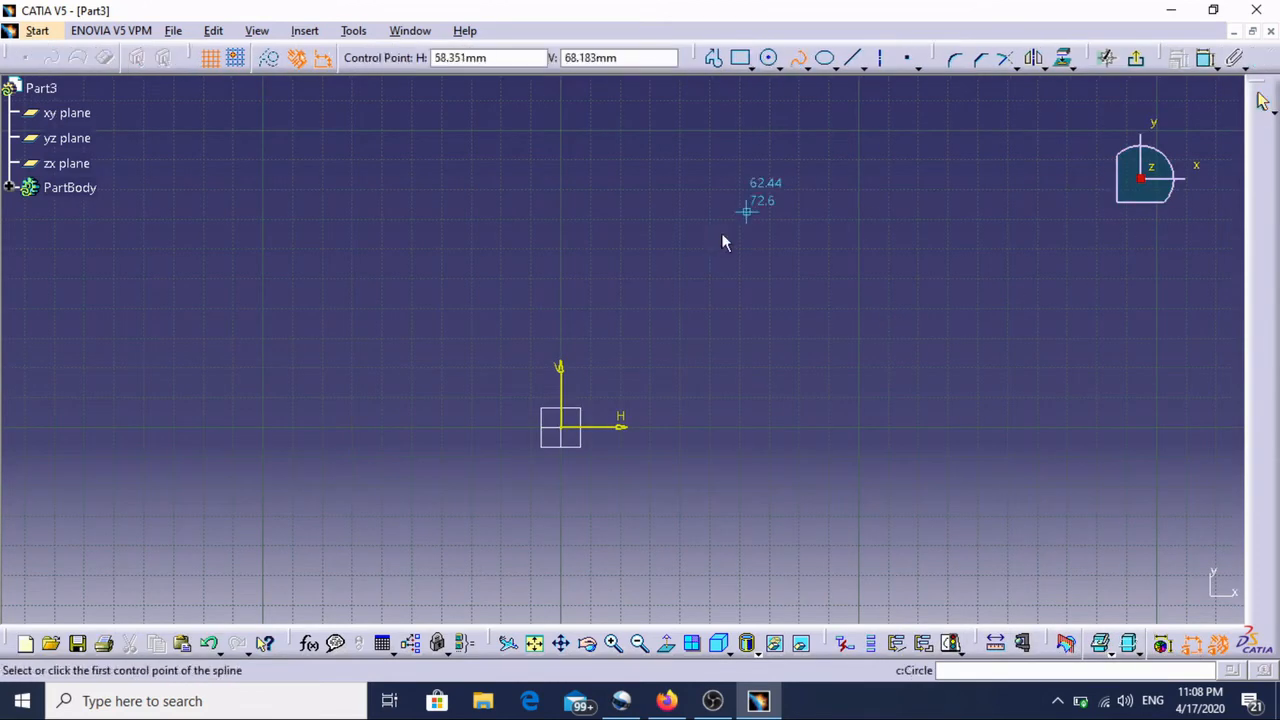
left_click(304, 377)
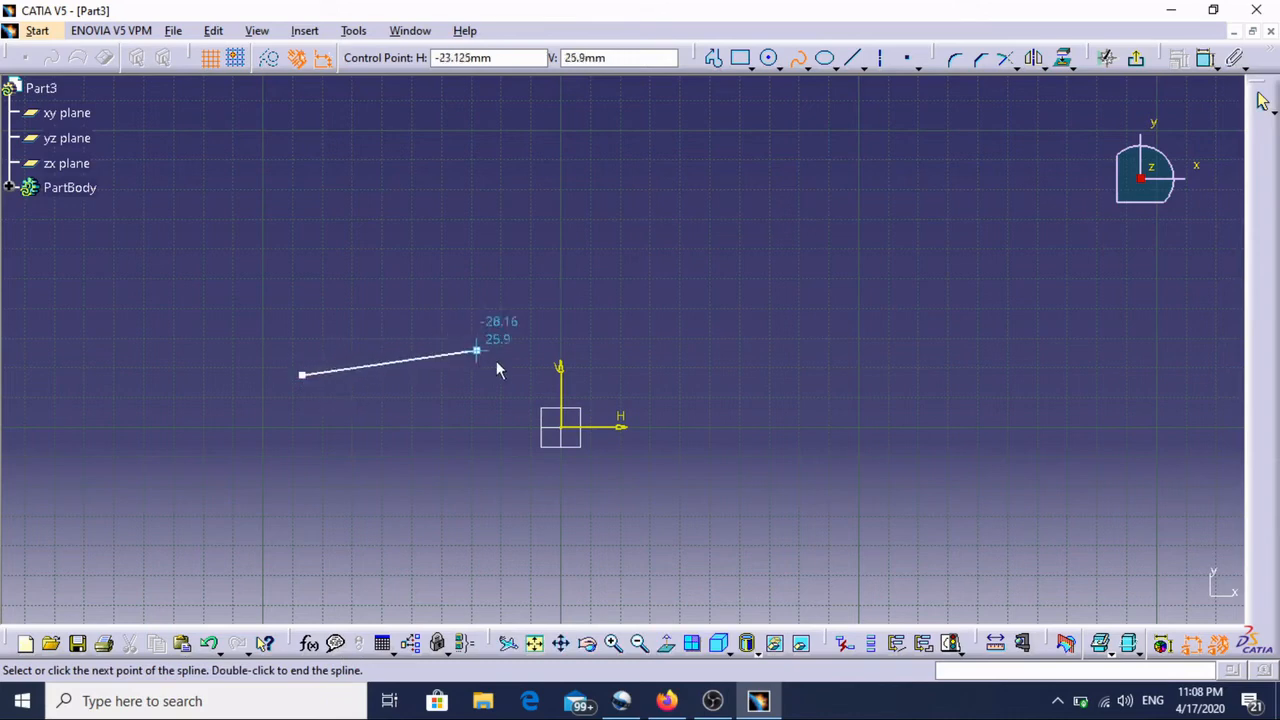
left_click(620, 403)
left_click(802, 308)
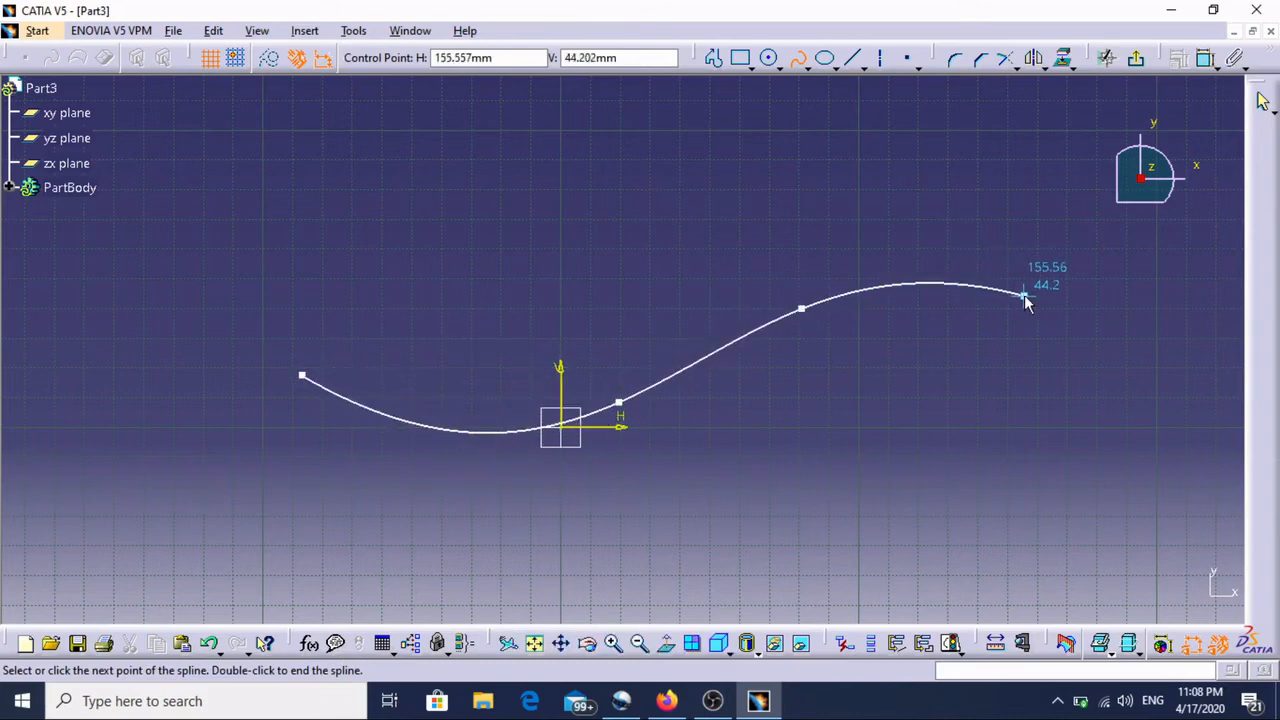
left_click(1047, 329)
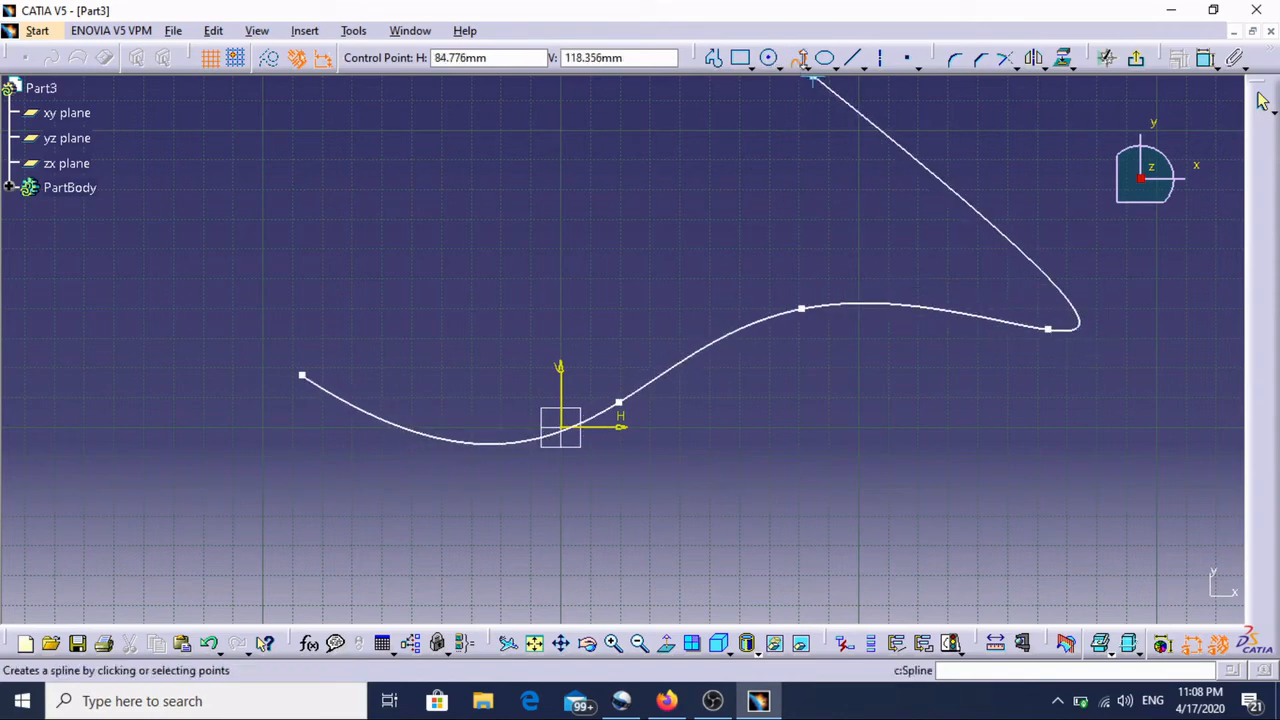
left_click(806, 66)
left_click(801, 61)
left_click(801, 60)
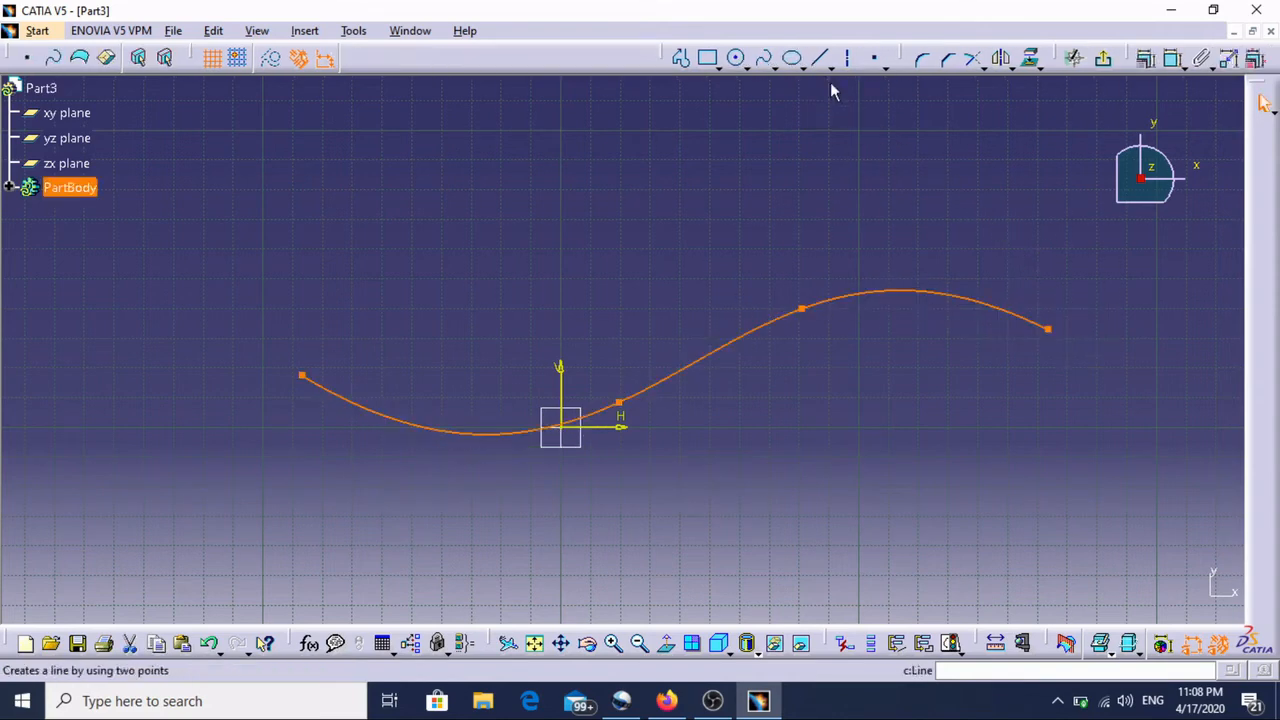
left_click(990, 255)
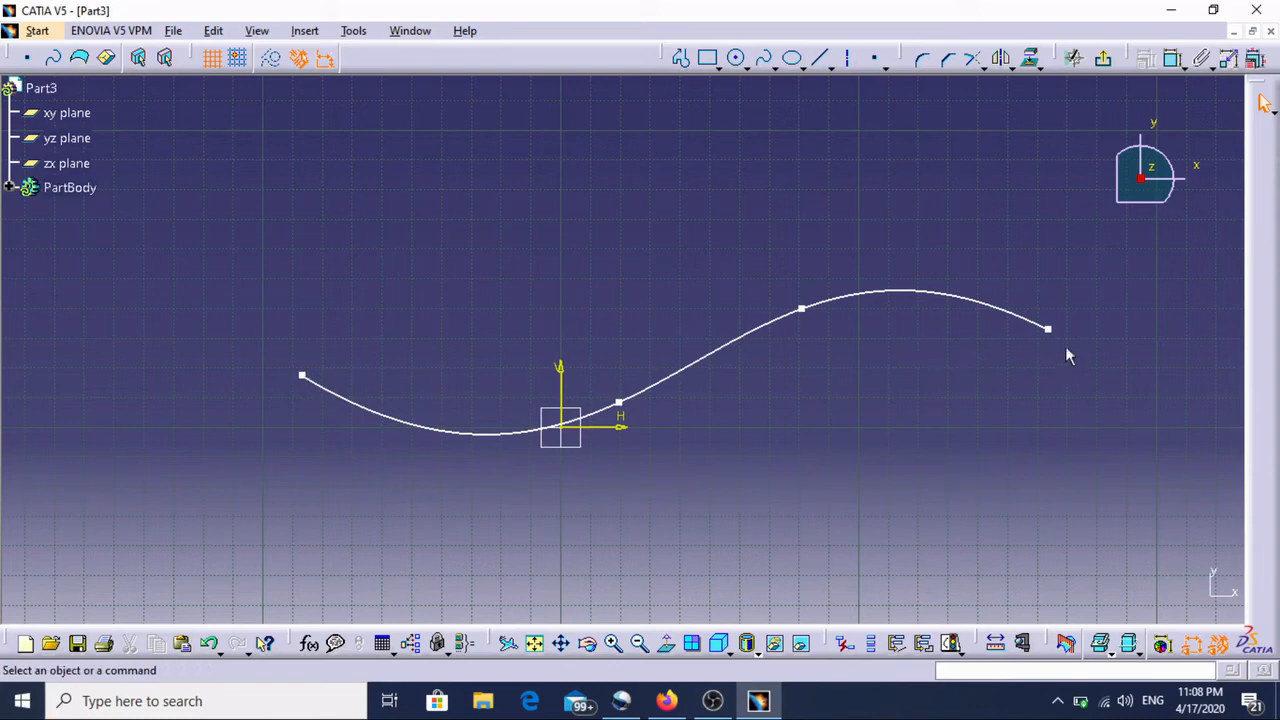
left_click(302, 375)
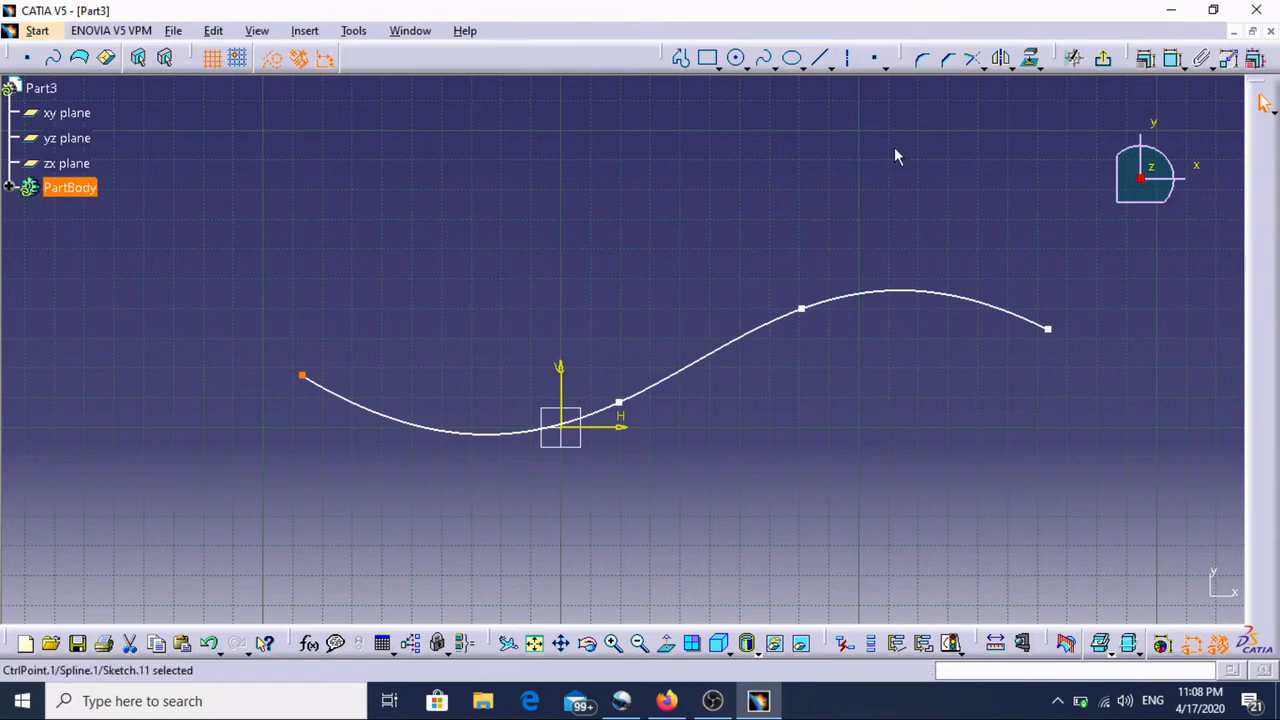
left_click(782, 166)
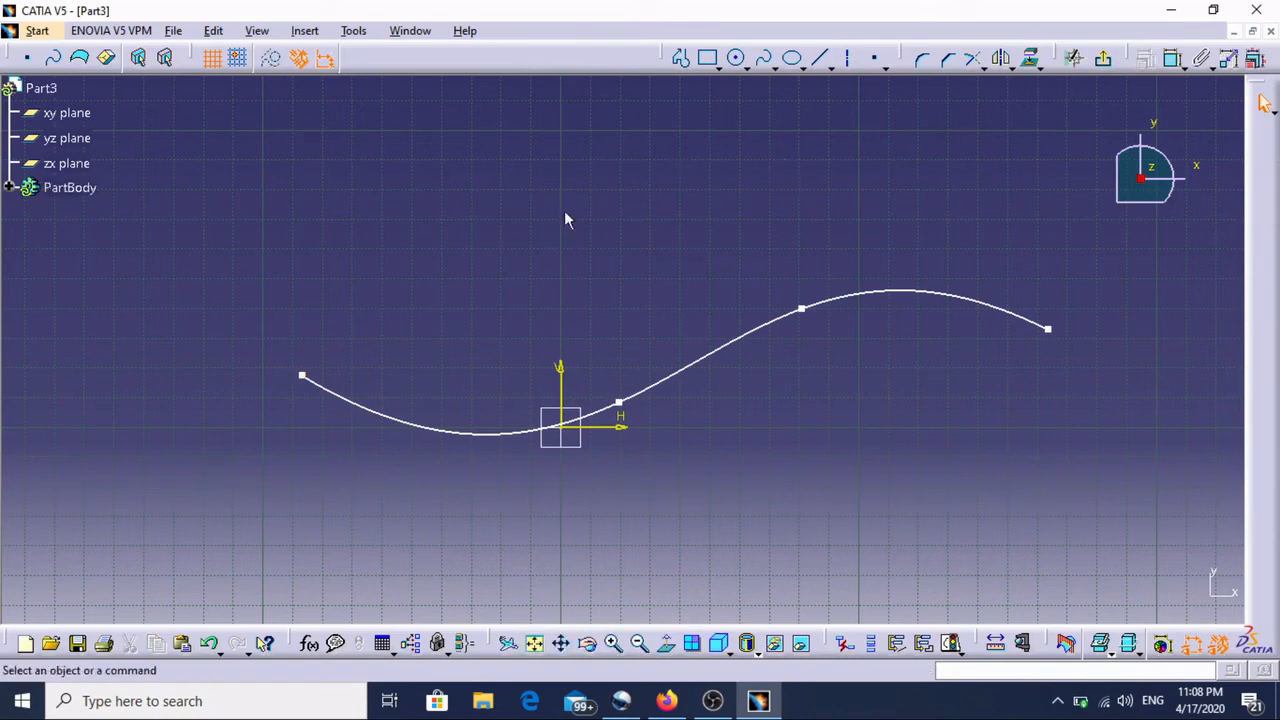
left_click(1102, 58)
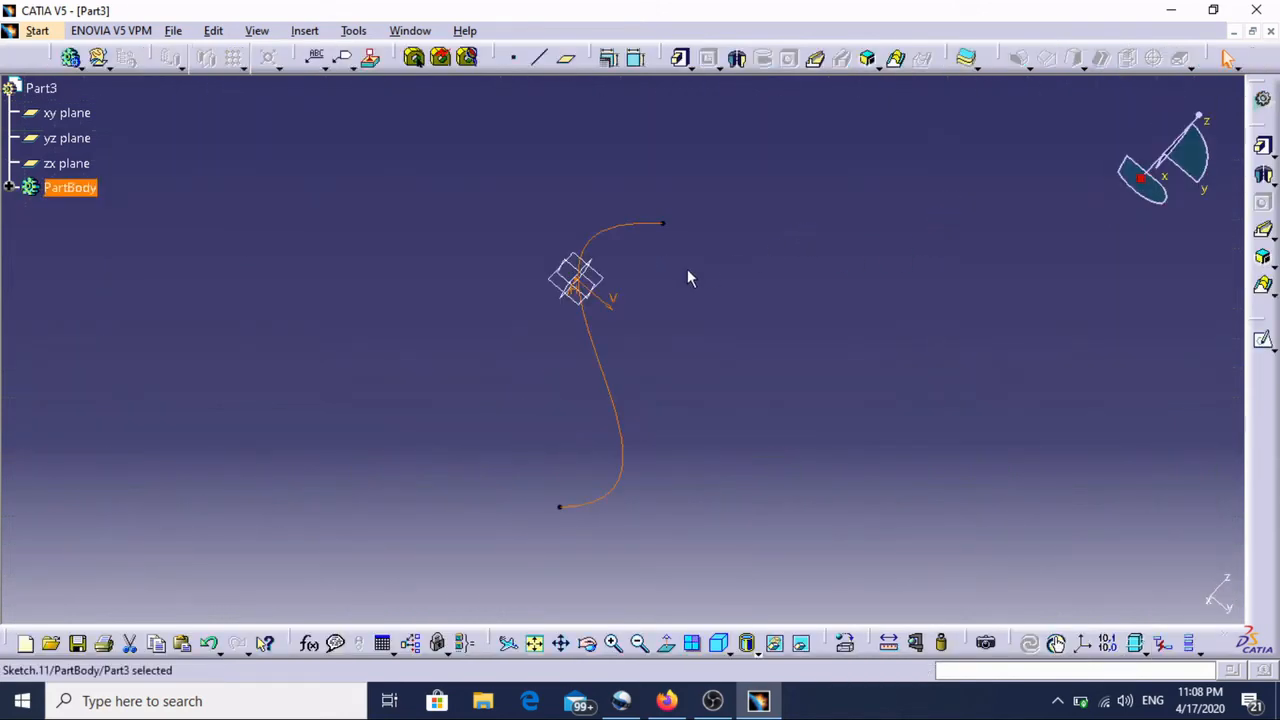
Create a plane of type Normal to curve on the spline, through its end point on the -x side
left_click(663, 223)
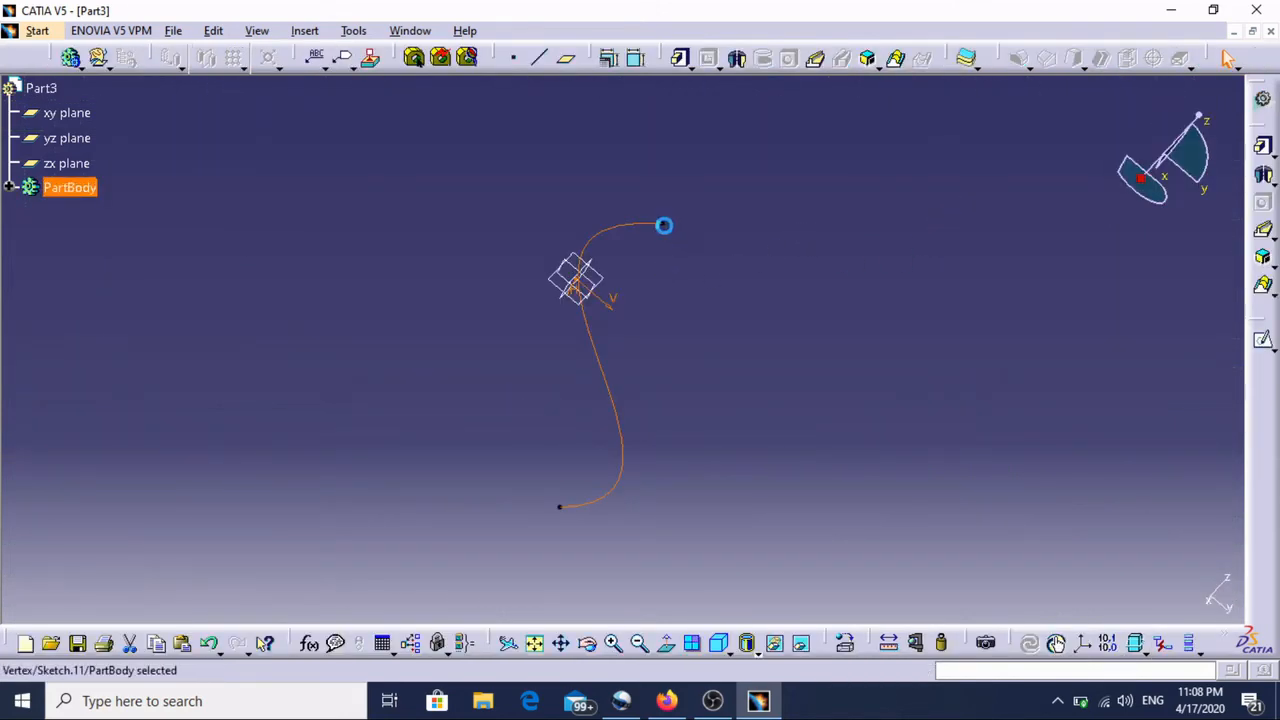
left_click(567, 62)
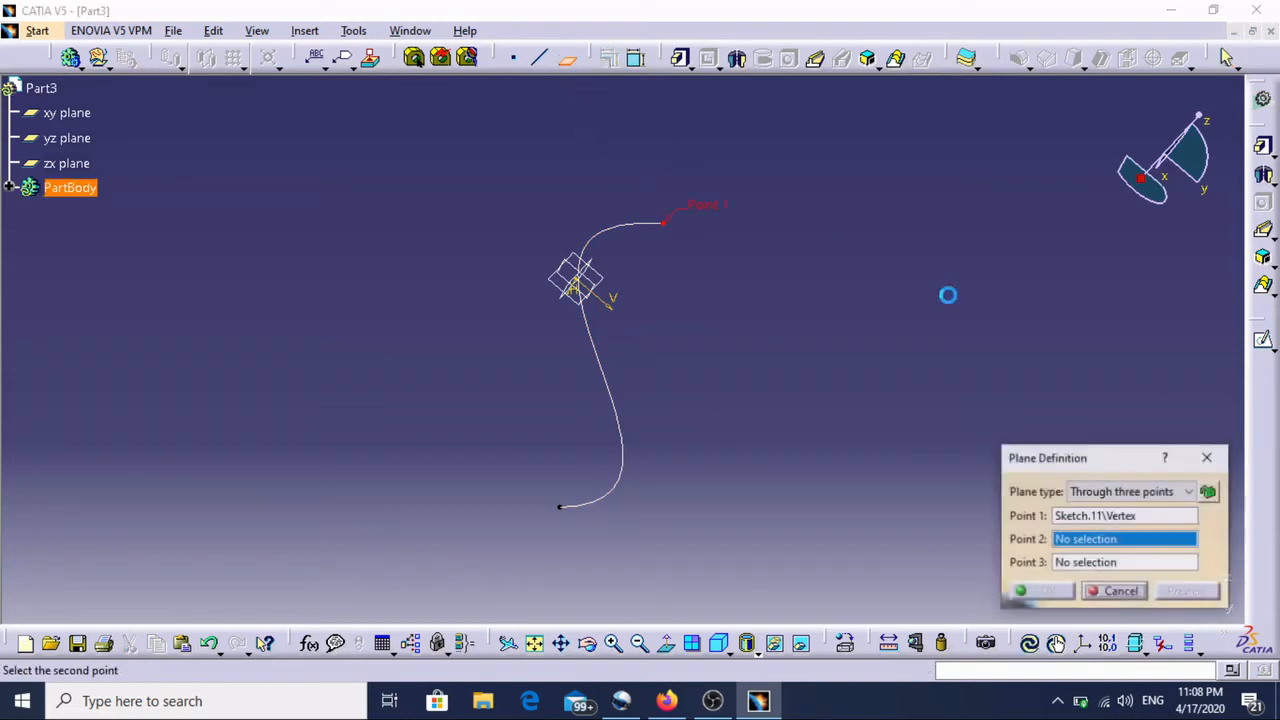
left_click(1148, 491)
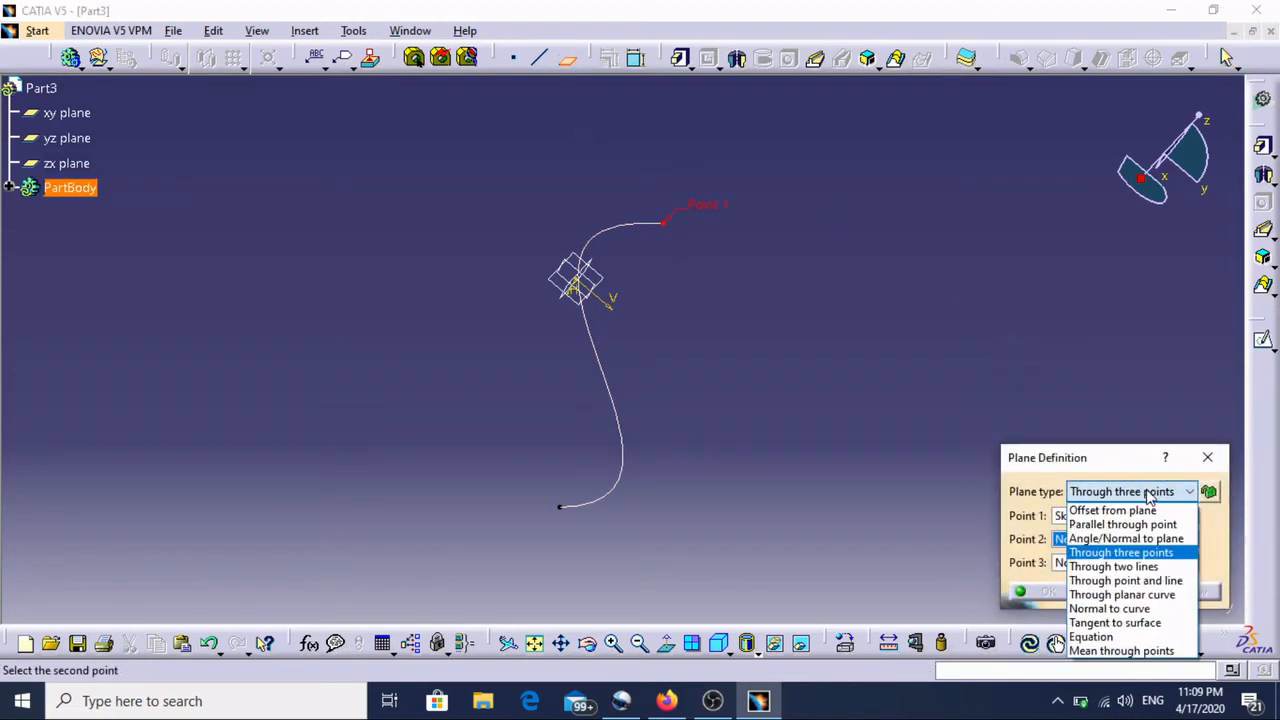
left_click(1124, 614)
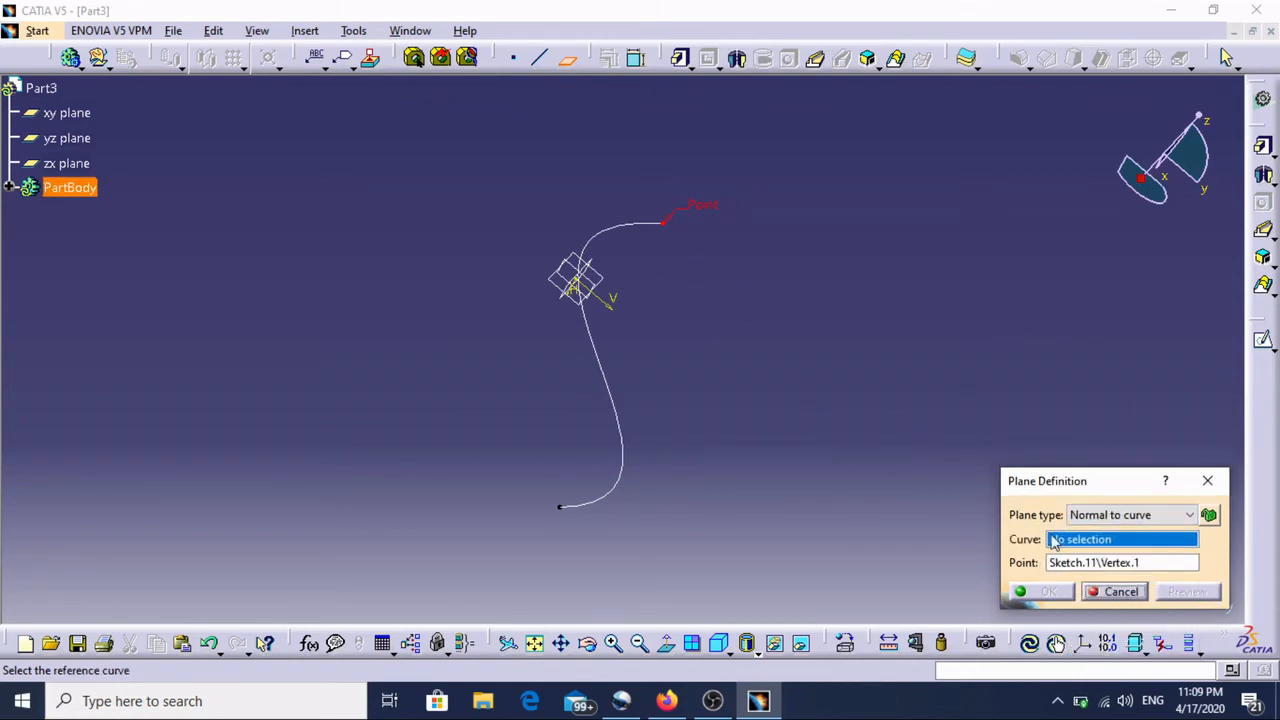
left_click(655, 229)
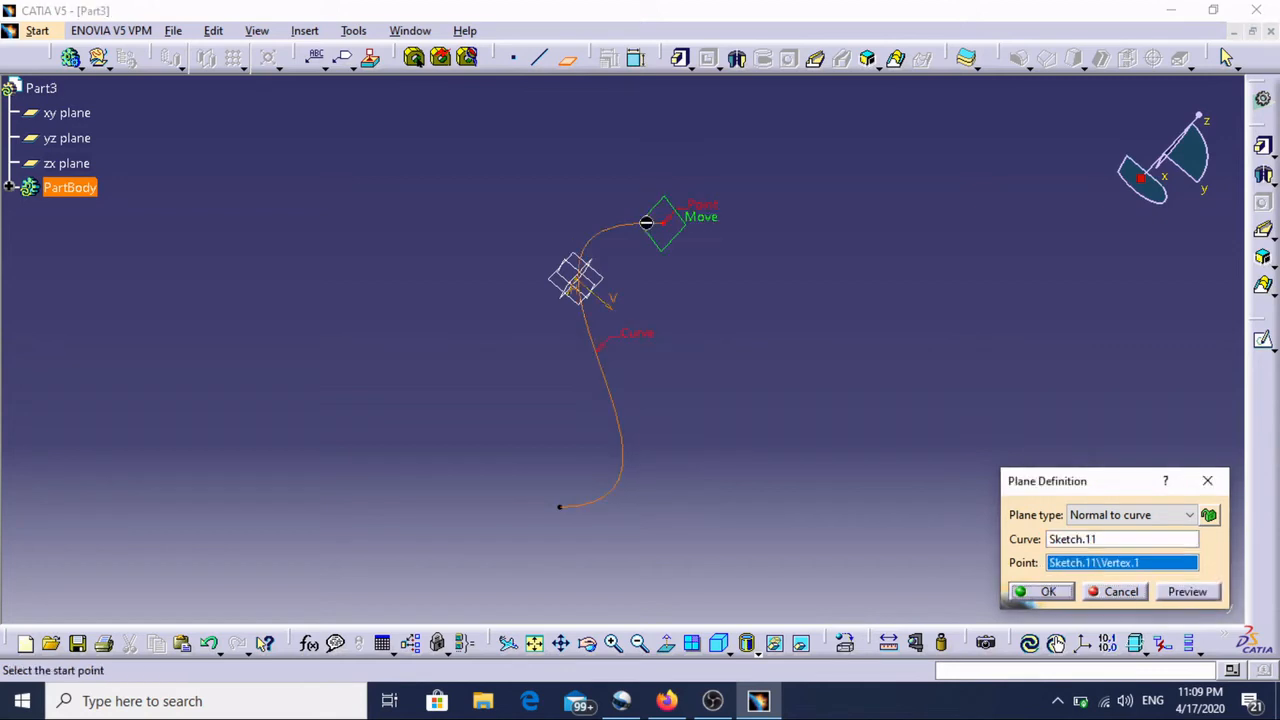
left_click(1043, 592)
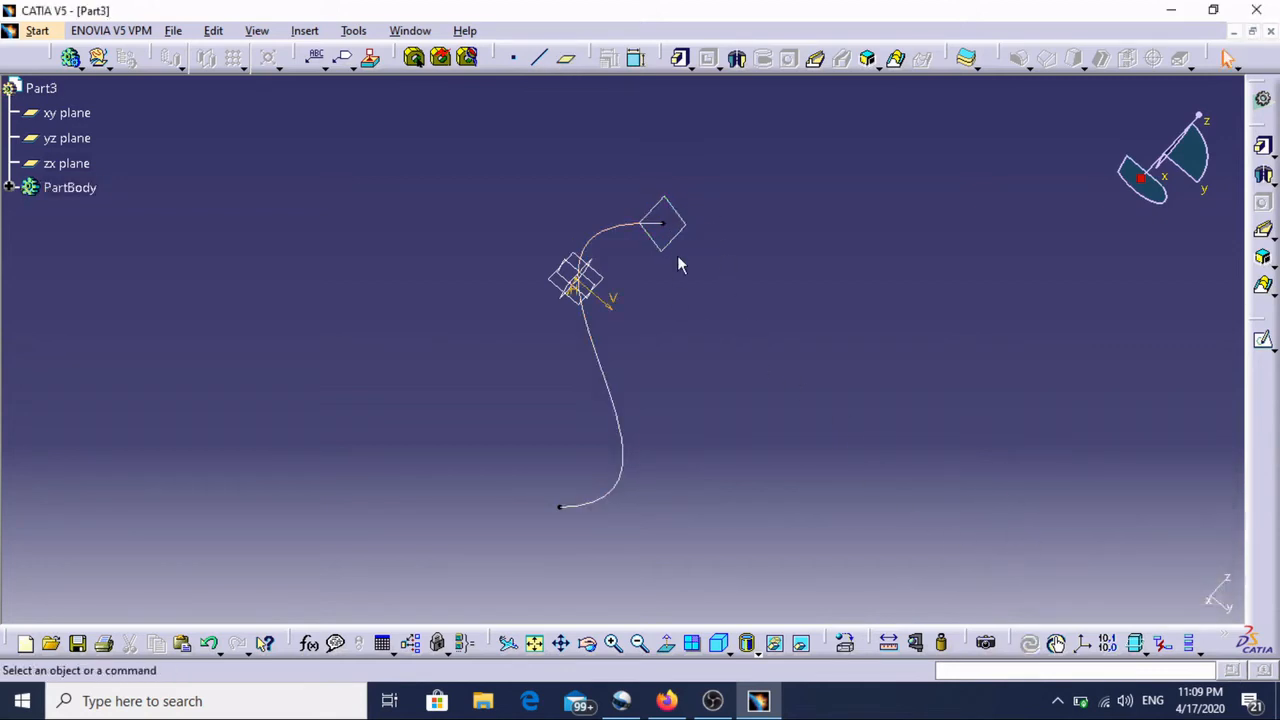
Create a second Normal to curve plane on the spline, through its end point on the +x side
left_click(561, 510)
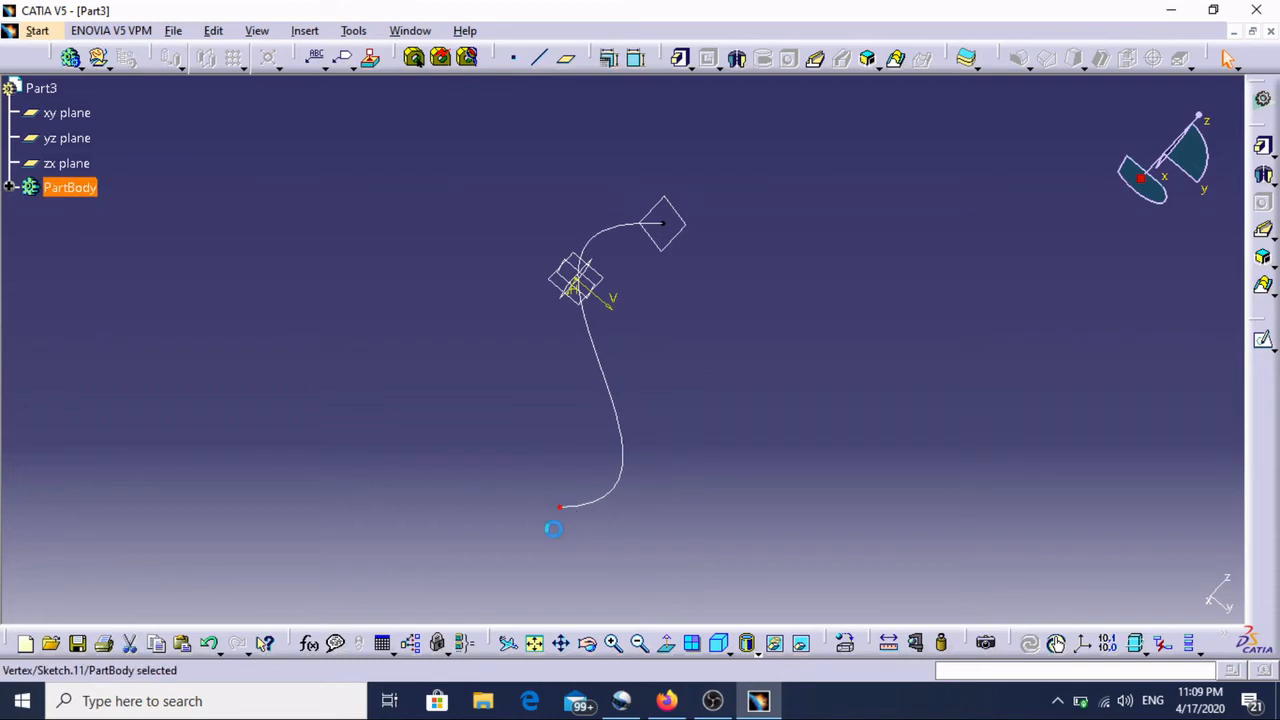
left_click(565, 58)
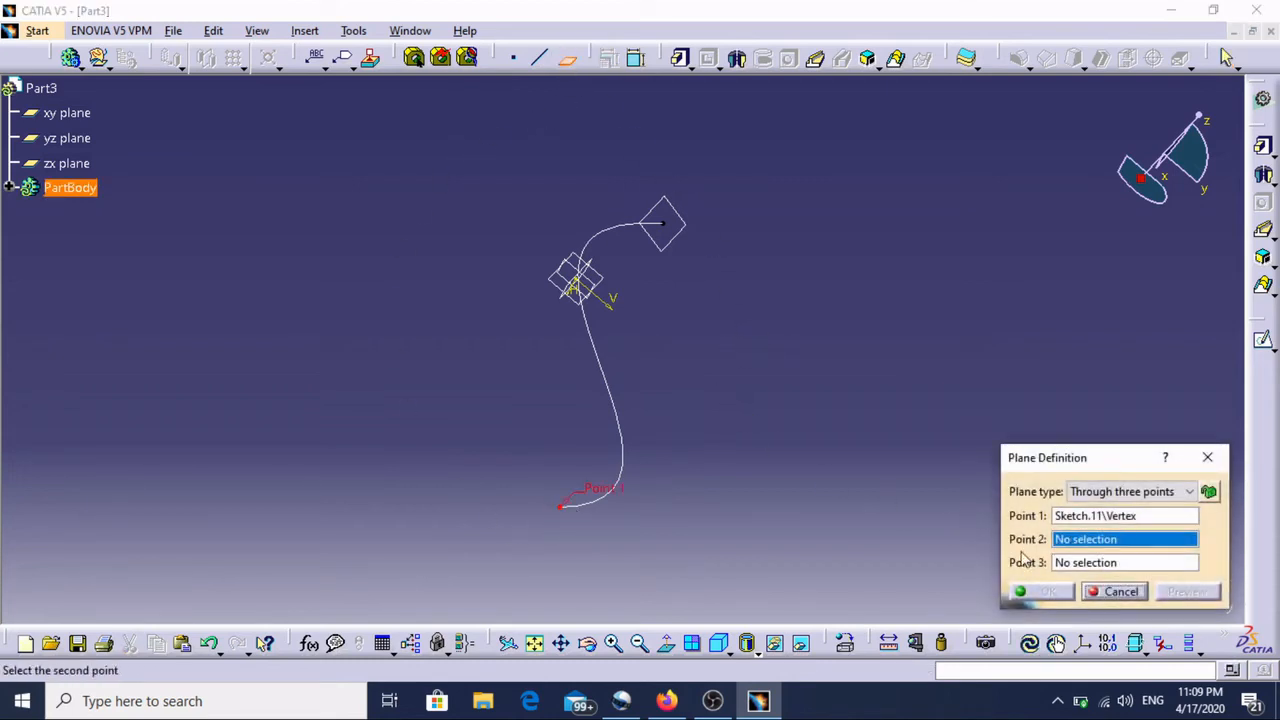
left_click(1160, 492)
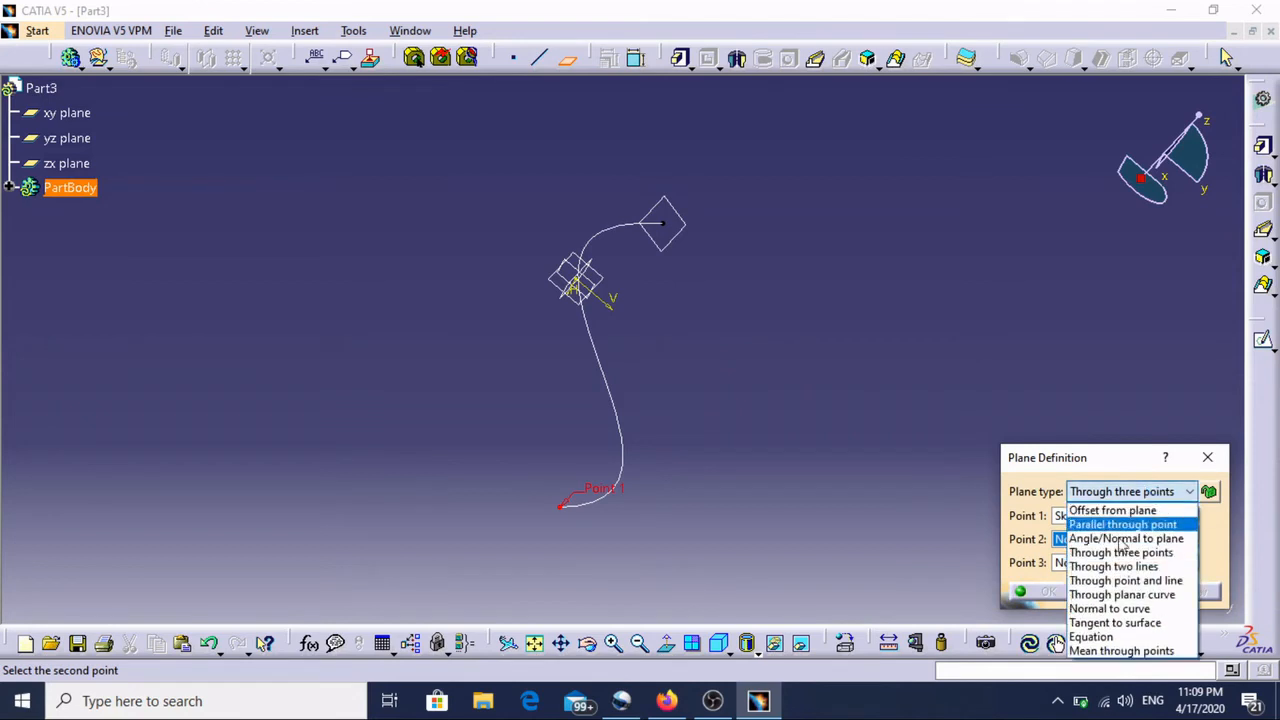
left_click(1087, 609)
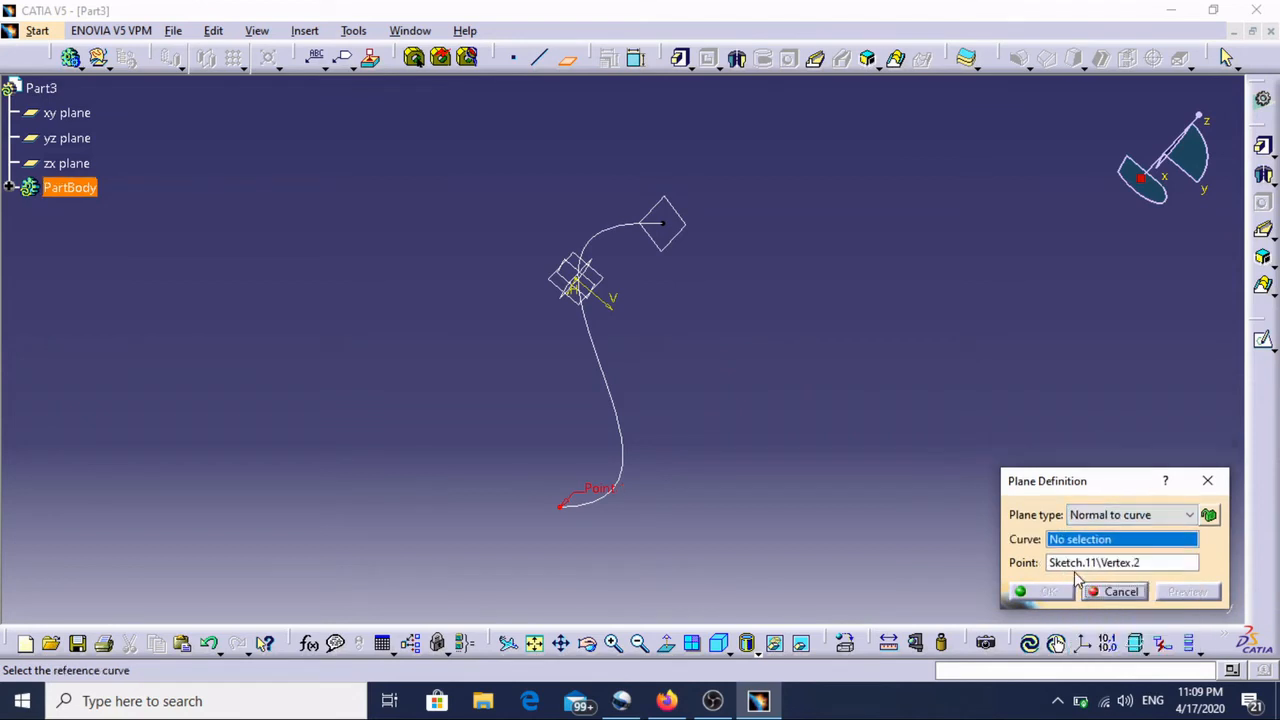
left_click(620, 405)
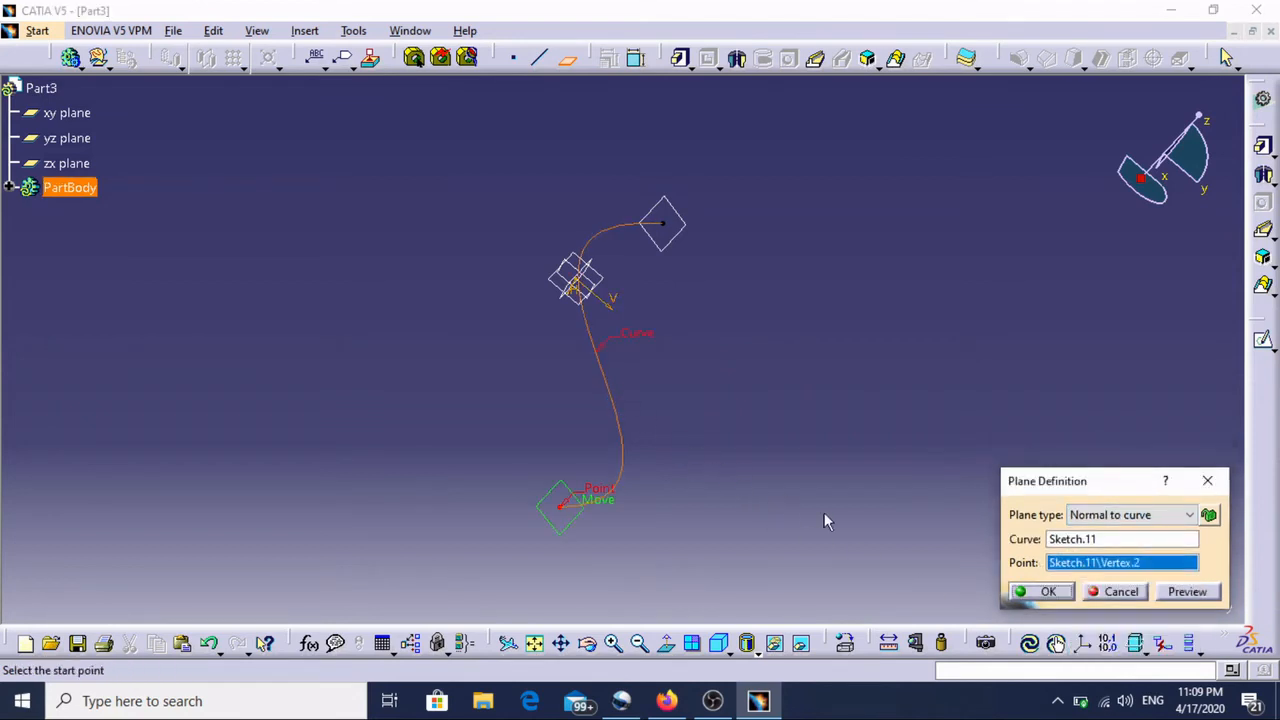
left_click(1040, 592)
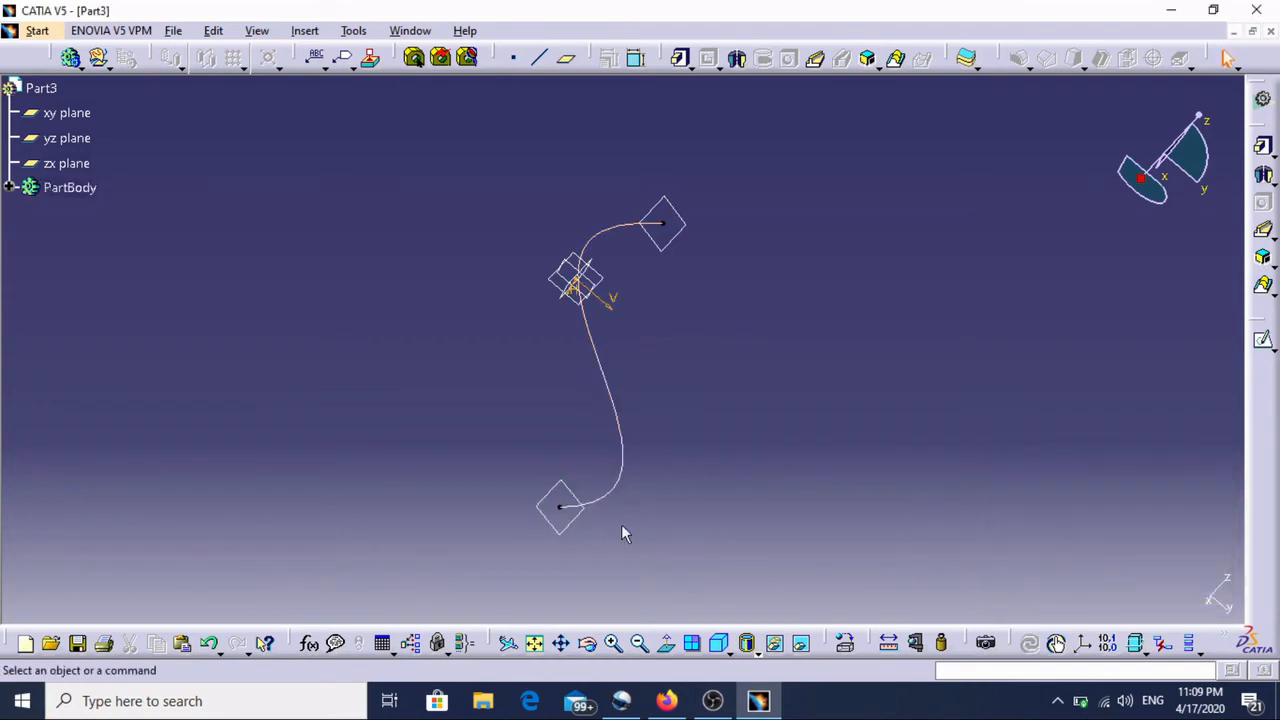
On the +x end plane, sketch a circle of about 12 mm radius centred on the spline's end point, and exit the sketch
left_click(569, 522)
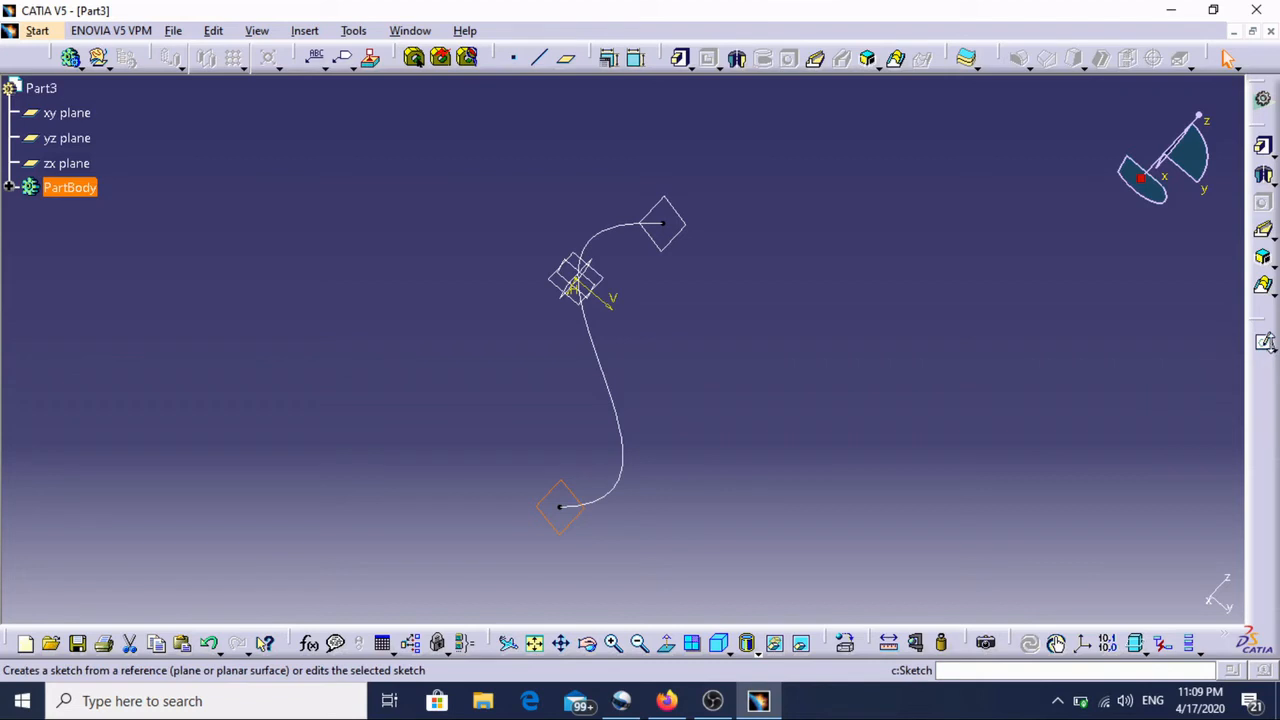
left_click(1264, 343)
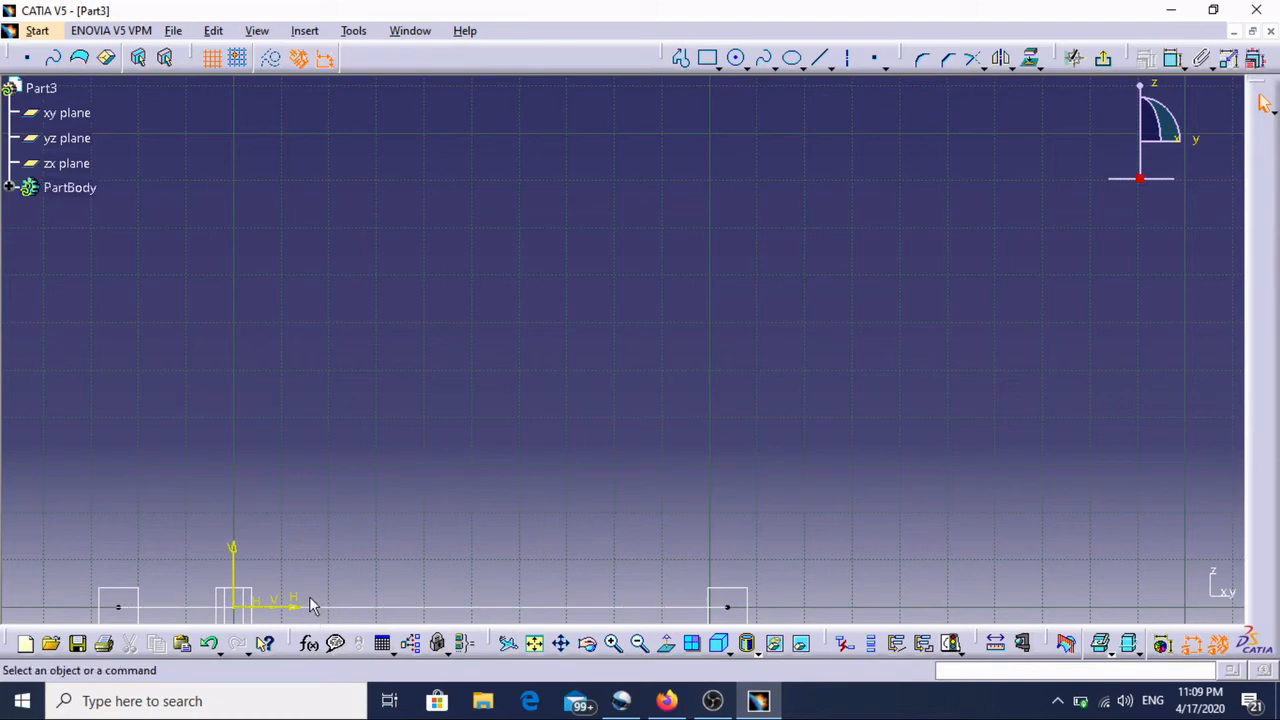
mouse_move(310, 605)
middle_mouse_down()
mouse_move(448, 455)
mouse_move(491, 290)
middle_mouse_up()
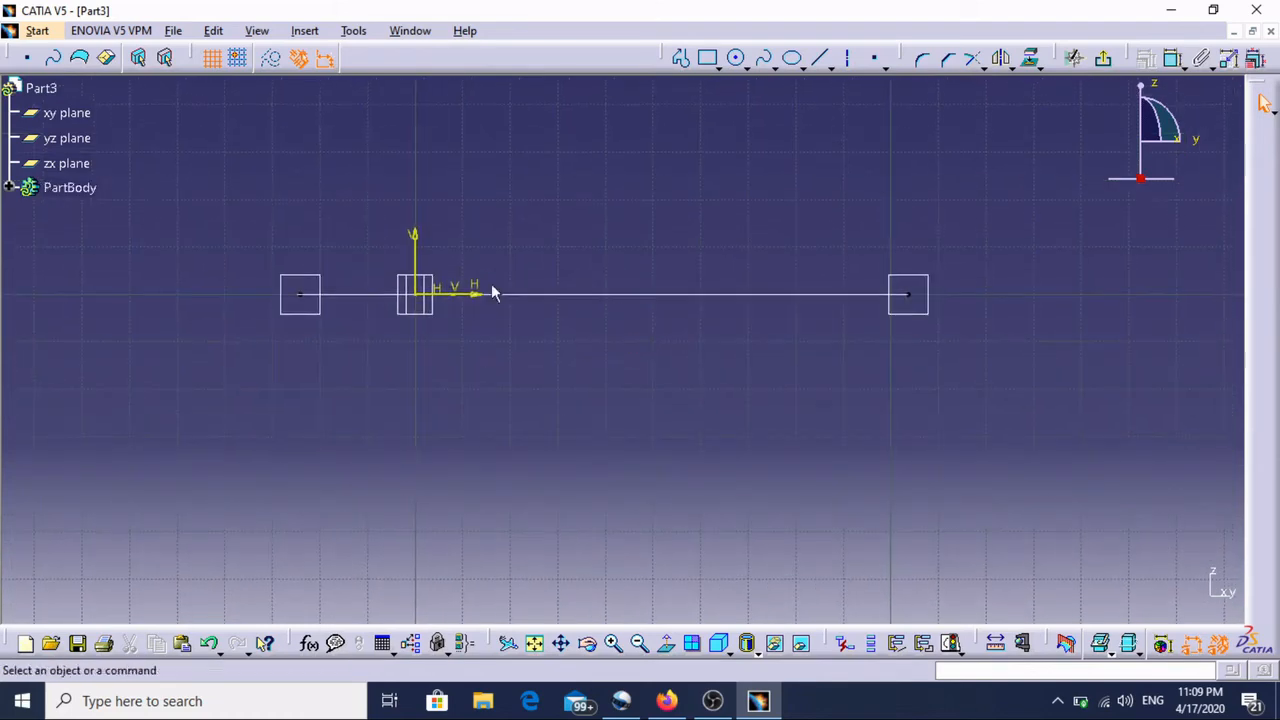
left_click(738, 59)
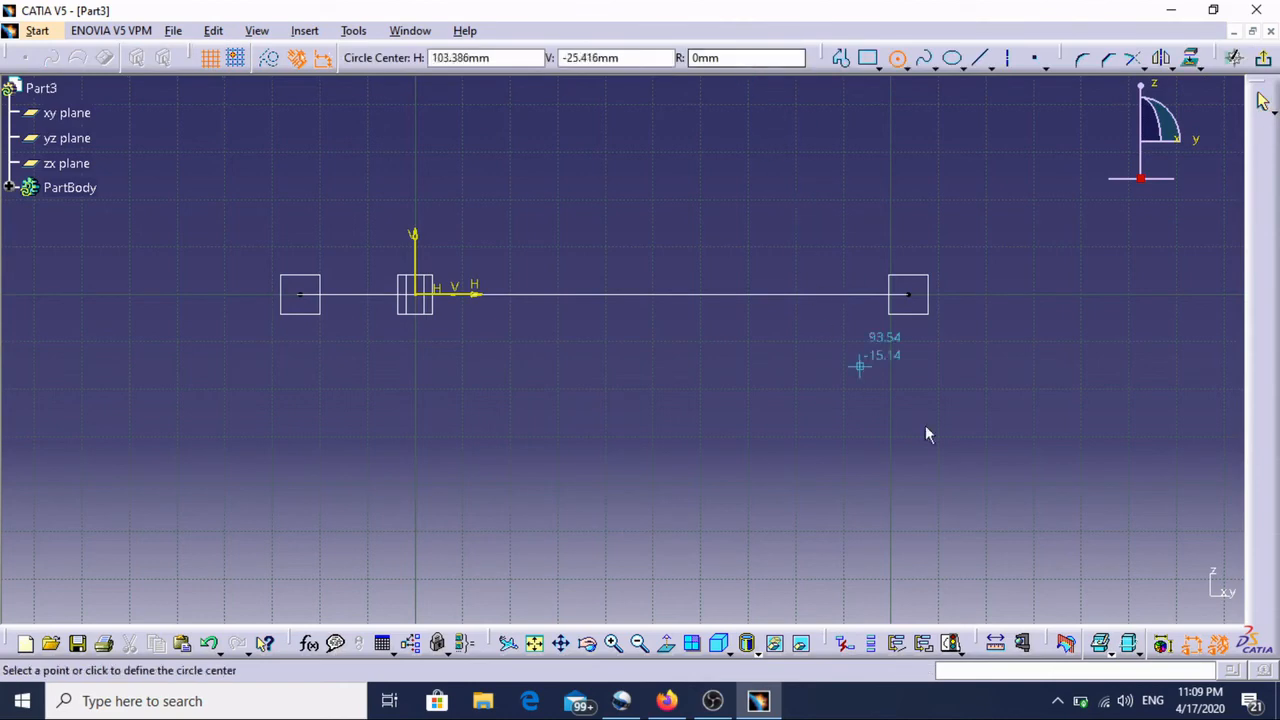
left_click(917, 304)
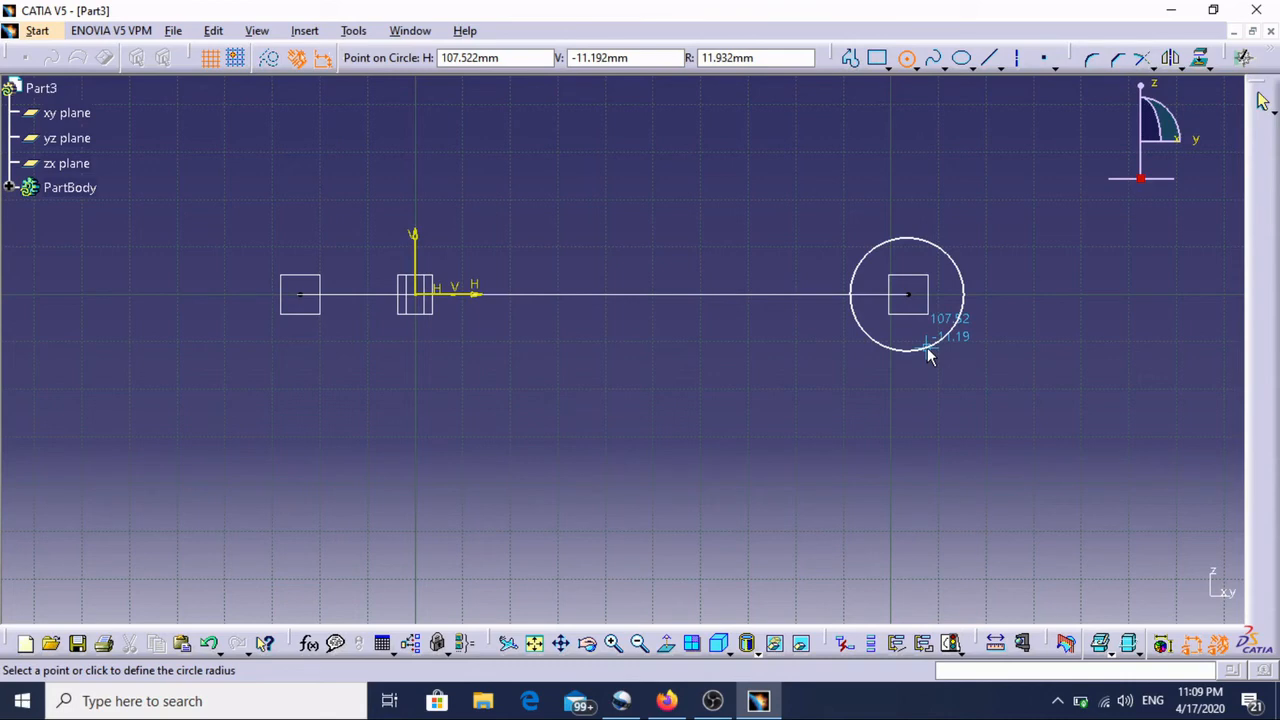
left_click(926, 350)
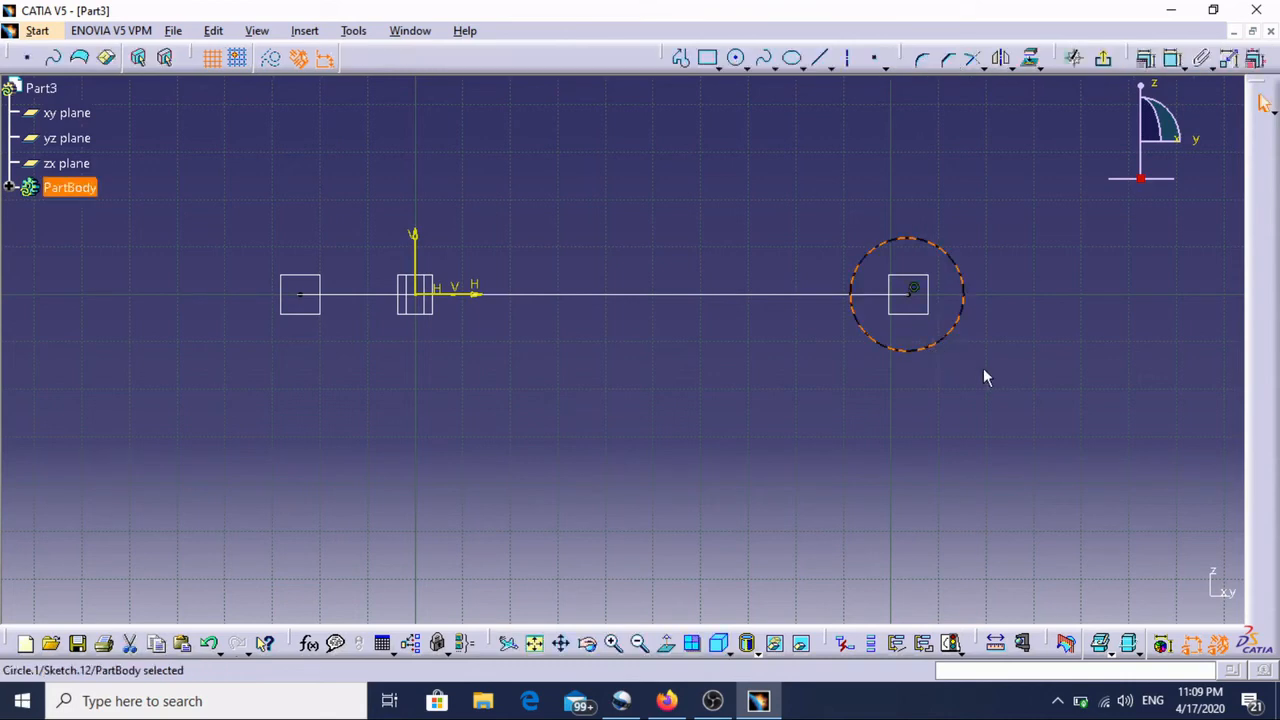
mouse_move(991, 348)
middle_mouse_down()
mouse_move(950, 390)
mouse_move(889, 369)
mouse_move(809, 400)
middle_mouse_up()
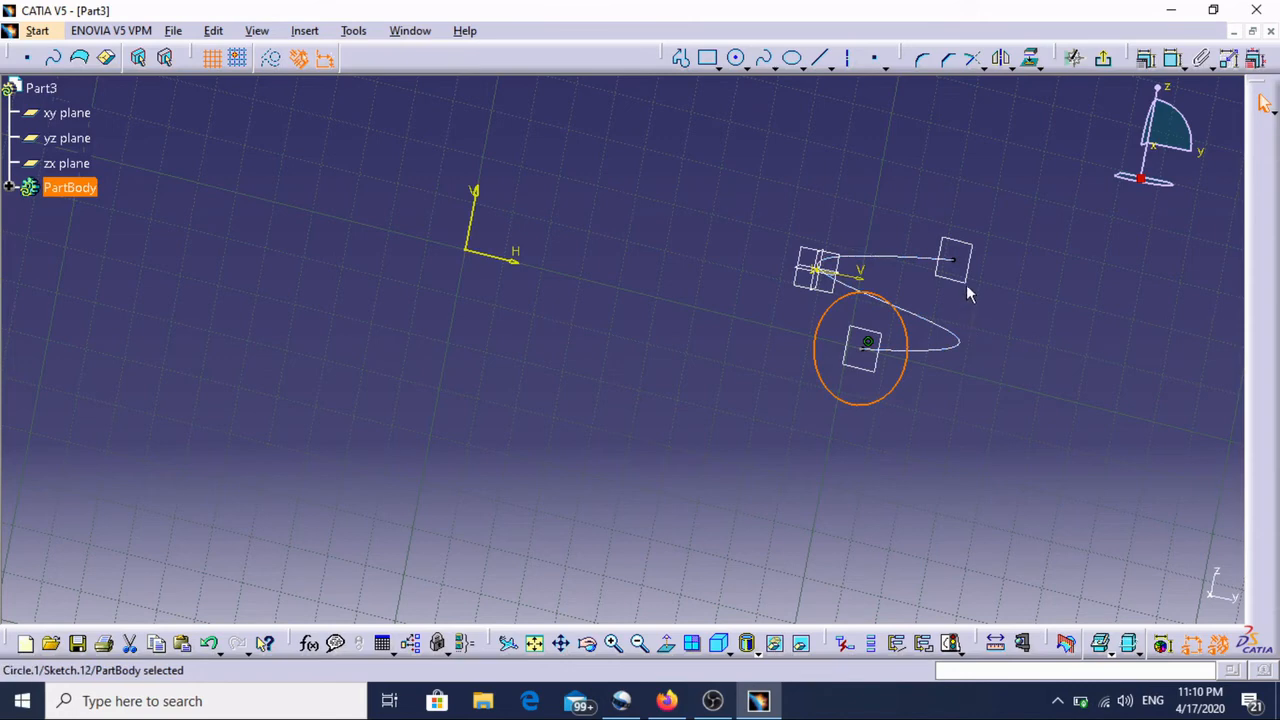
left_click(1103, 58)
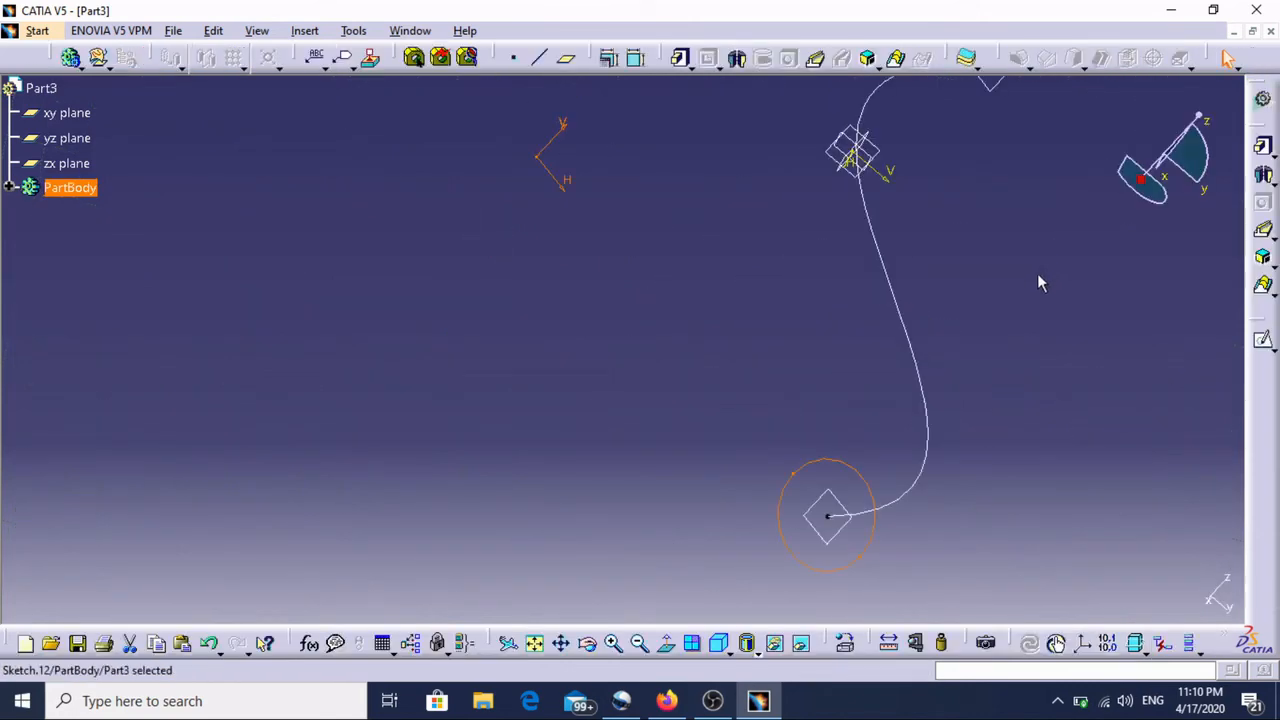
Open a sketch on the normal plane at the spline's -x end
left_click(999, 112)
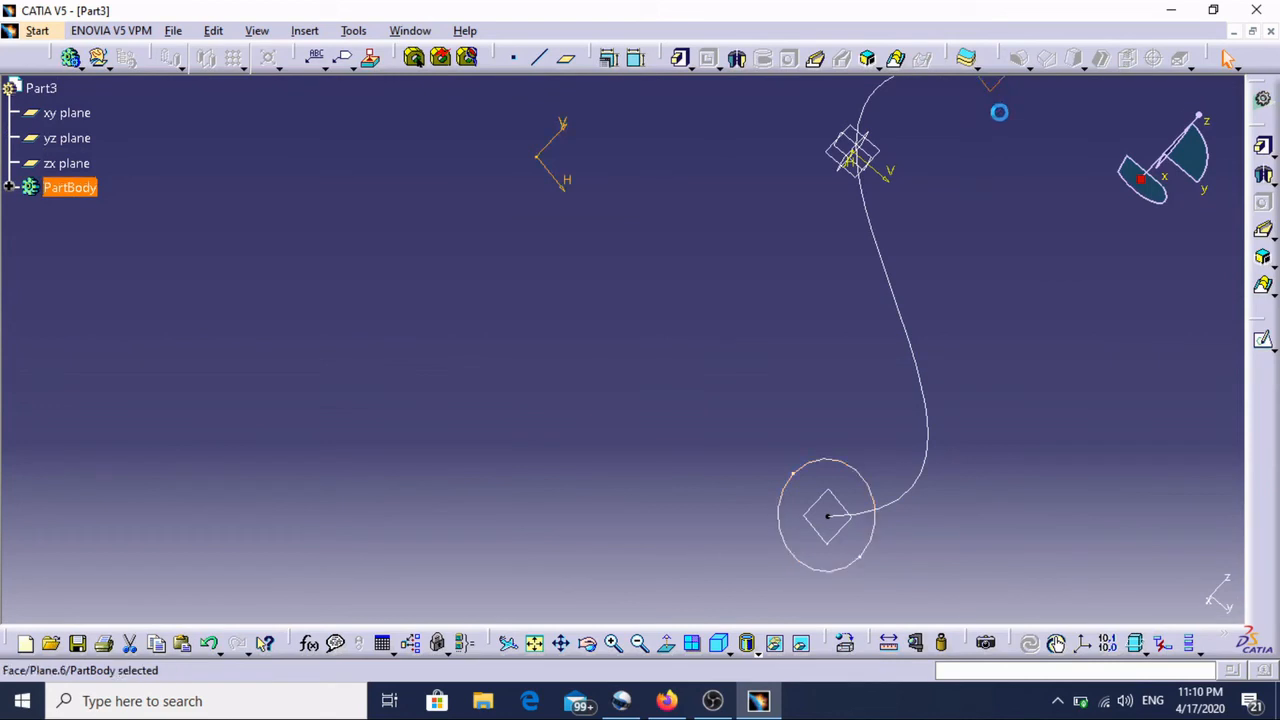
left_click(1264, 343)
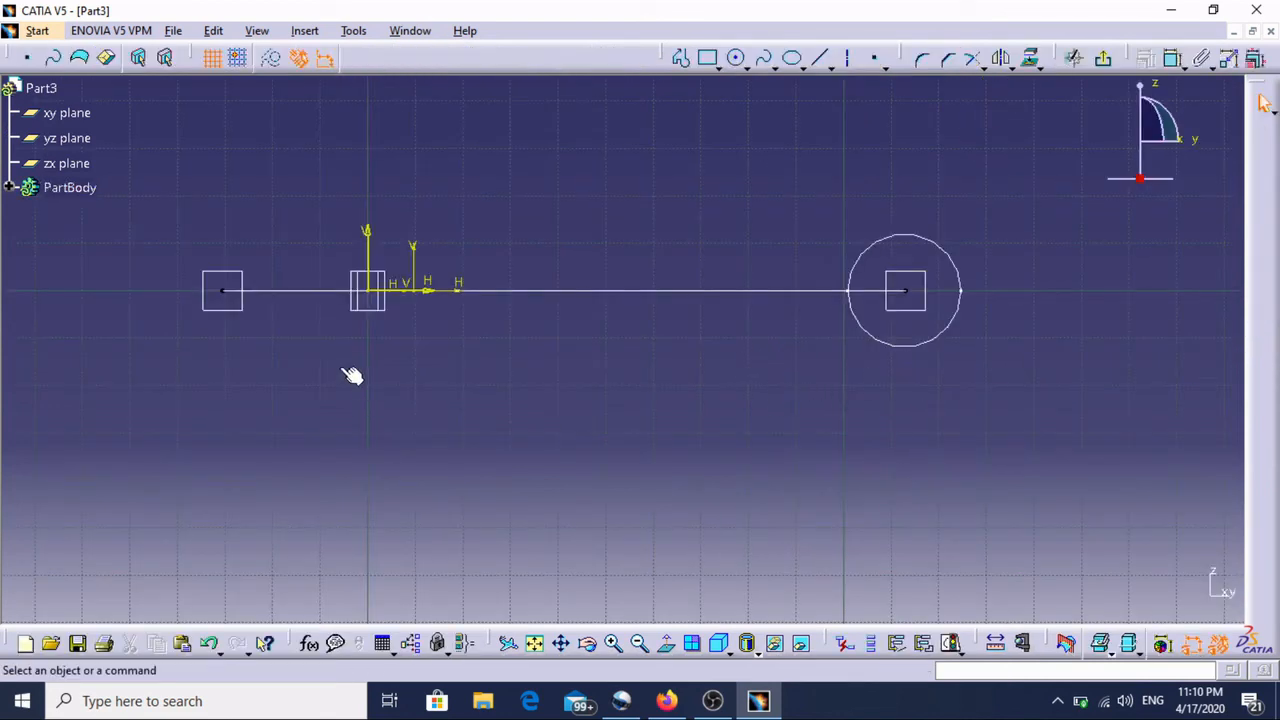
mouse_move(263, 346)
middle_mouse_down()
mouse_move(470, 382)
mouse_move(596, 385)
middle_mouse_up()
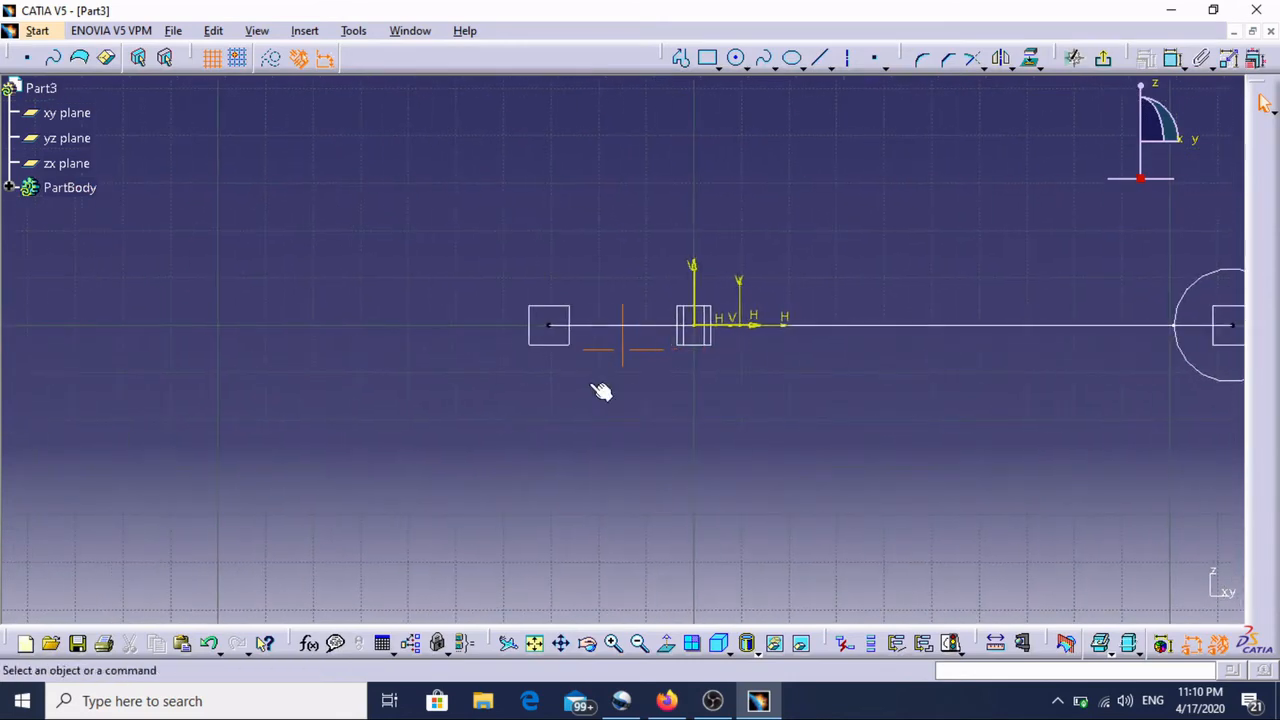
left_click(707, 57)
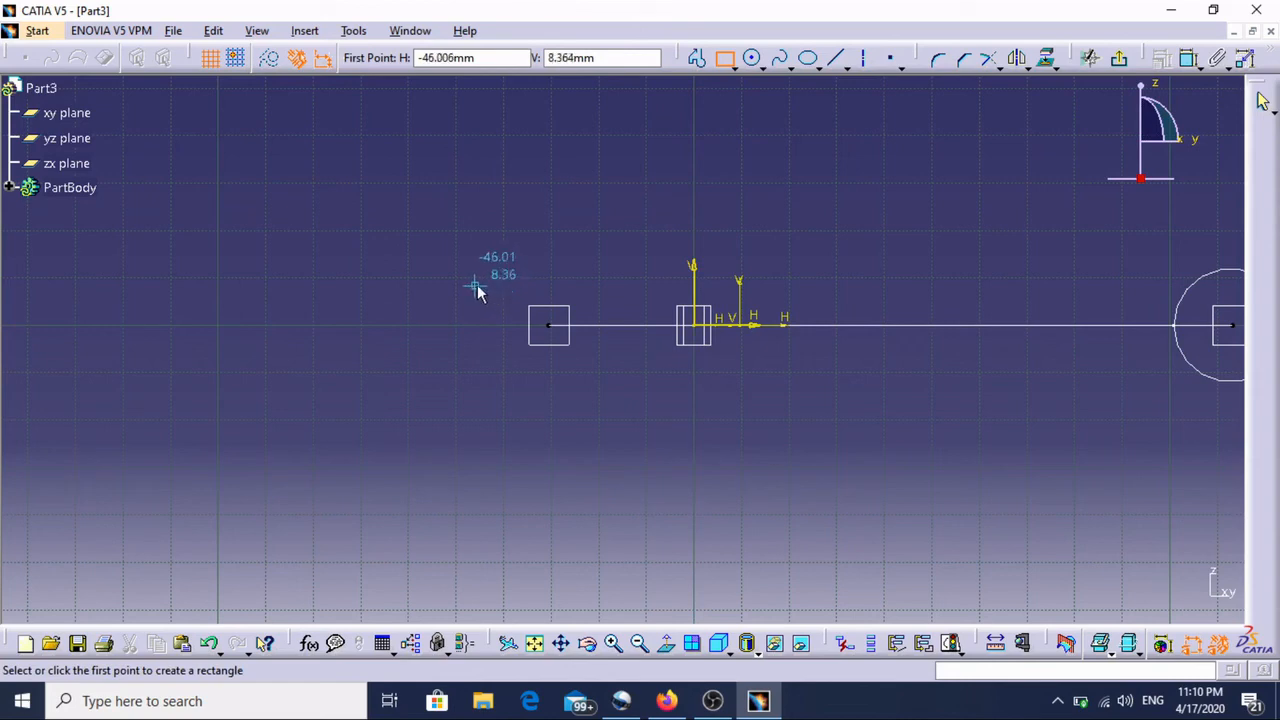
left_click(432, 271)
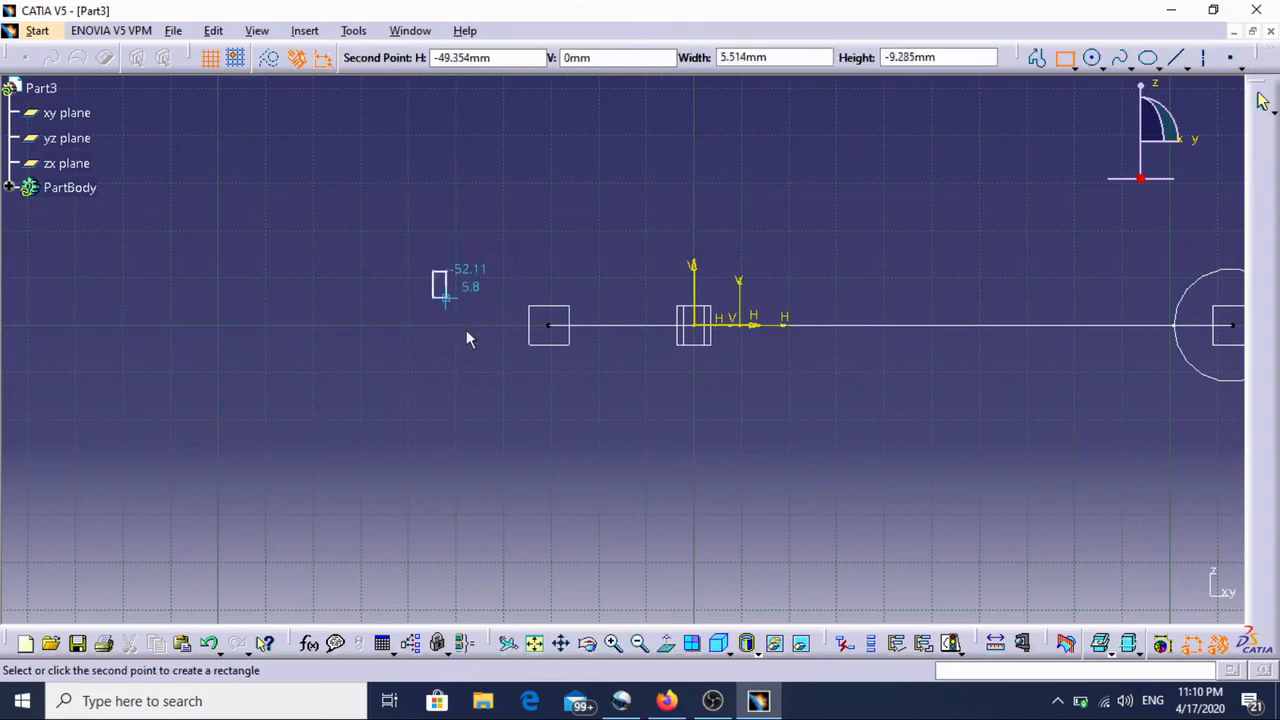
left_click(534, 382)
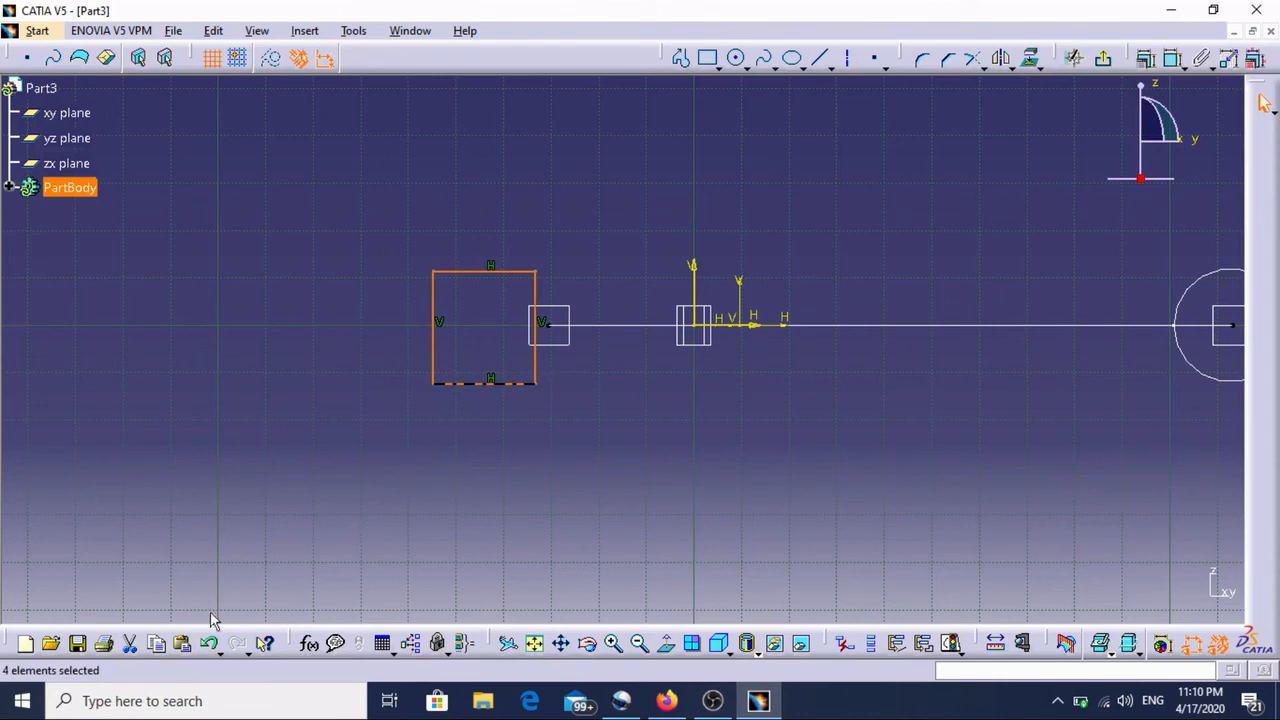
left_click(212, 646)
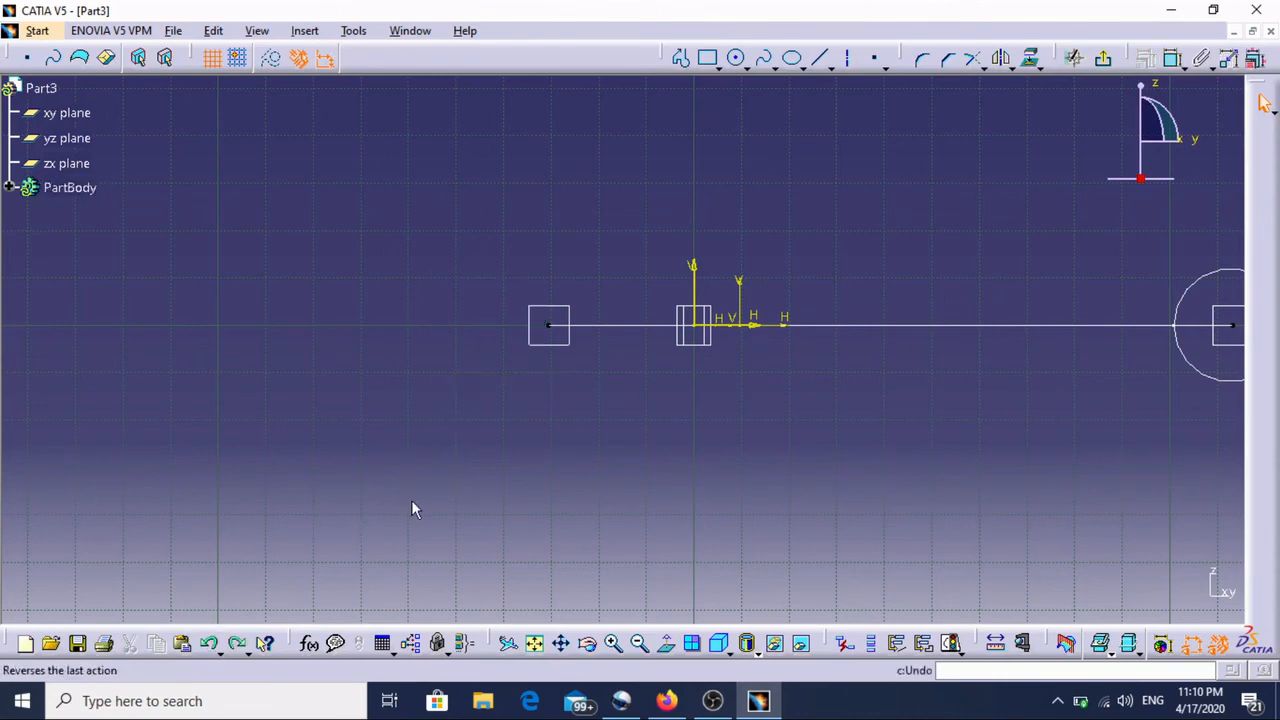
Draw a centered rectangle level with the spline's -x end point, its centre just beyond the point and one side passing through it
left_click(718, 65)
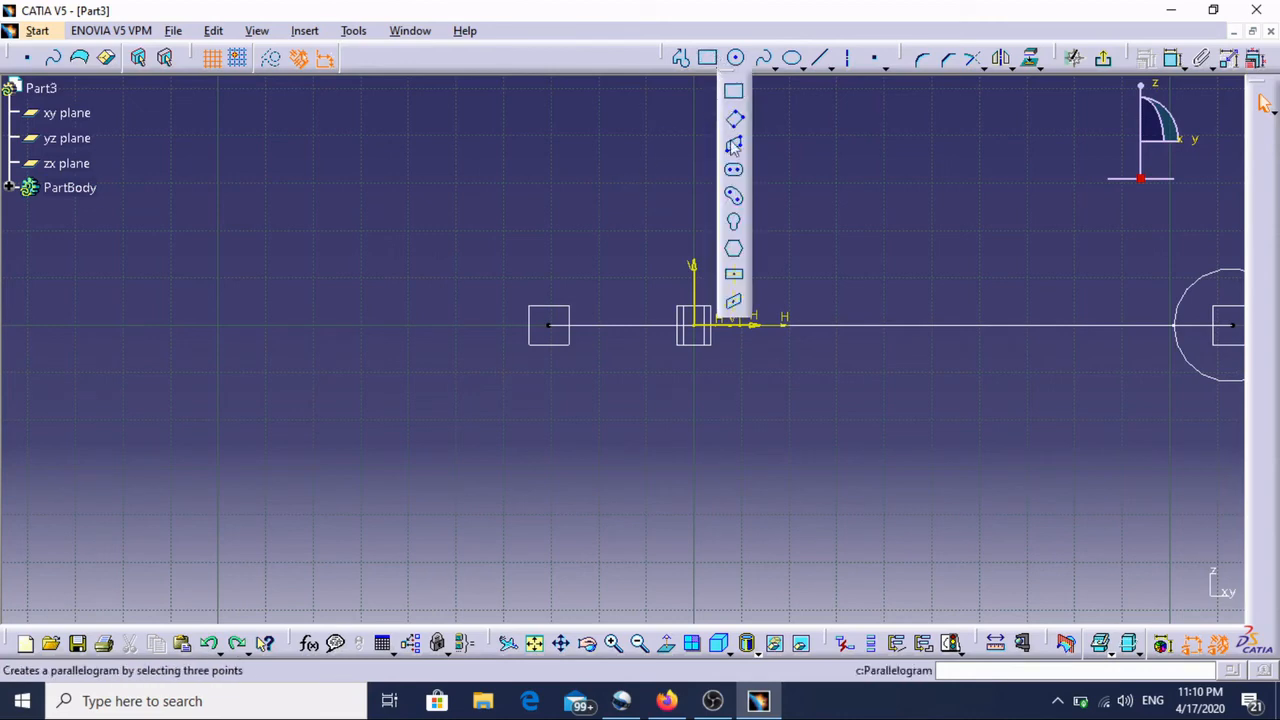
left_click(733, 272)
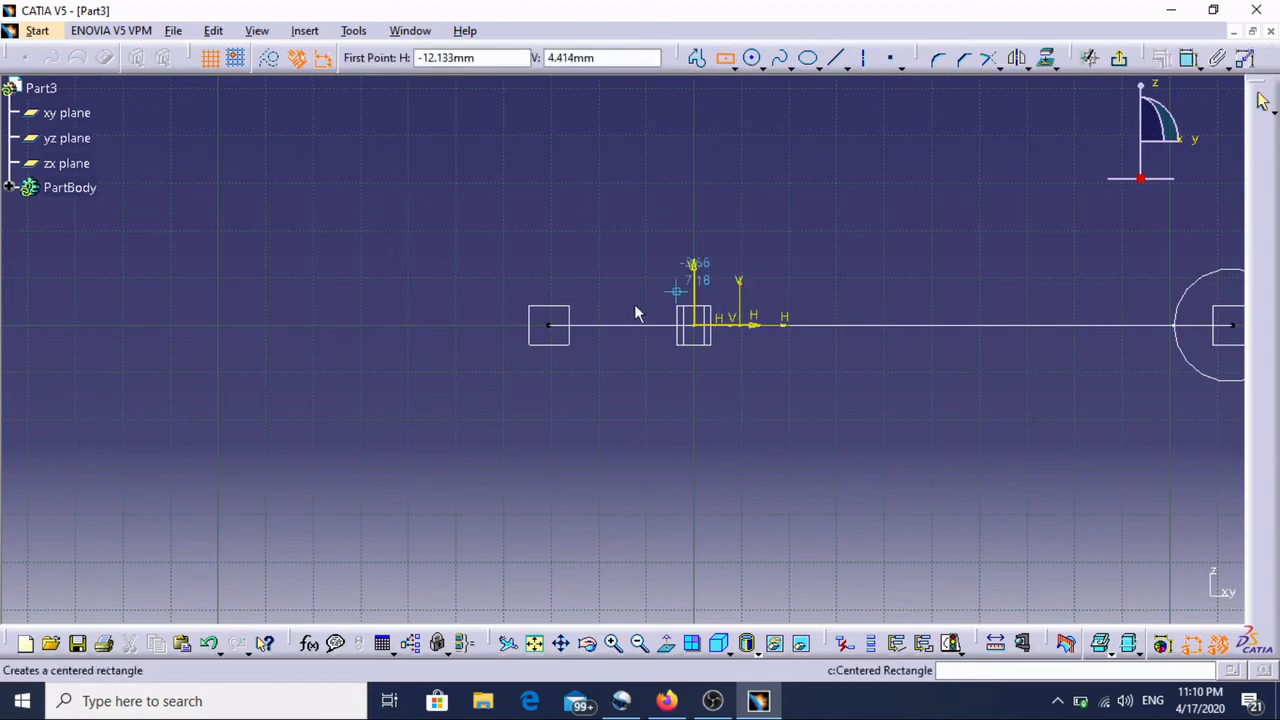
left_click(489, 325)
left_click(548, 385)
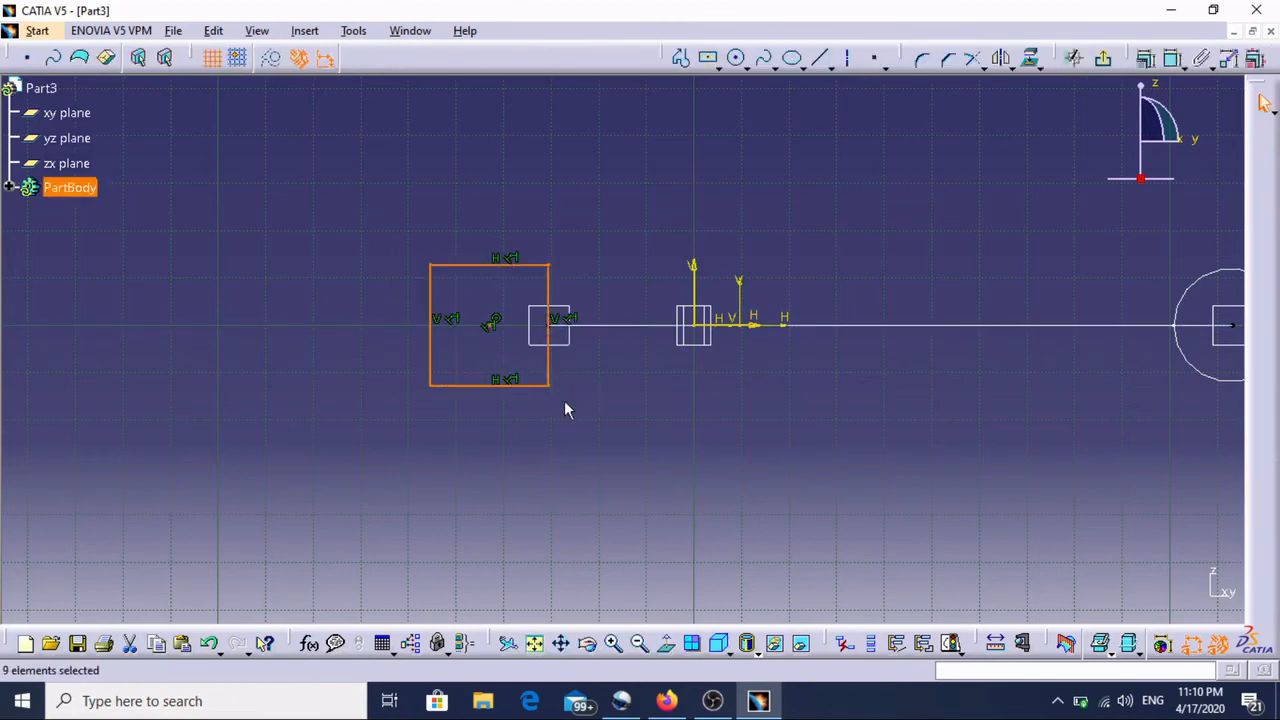
left_click(566, 408)
Make the rectangle's centre coincident with the spline's end point, stretch its height until it is roughly square, and exit the sketch
left_click(495, 328)
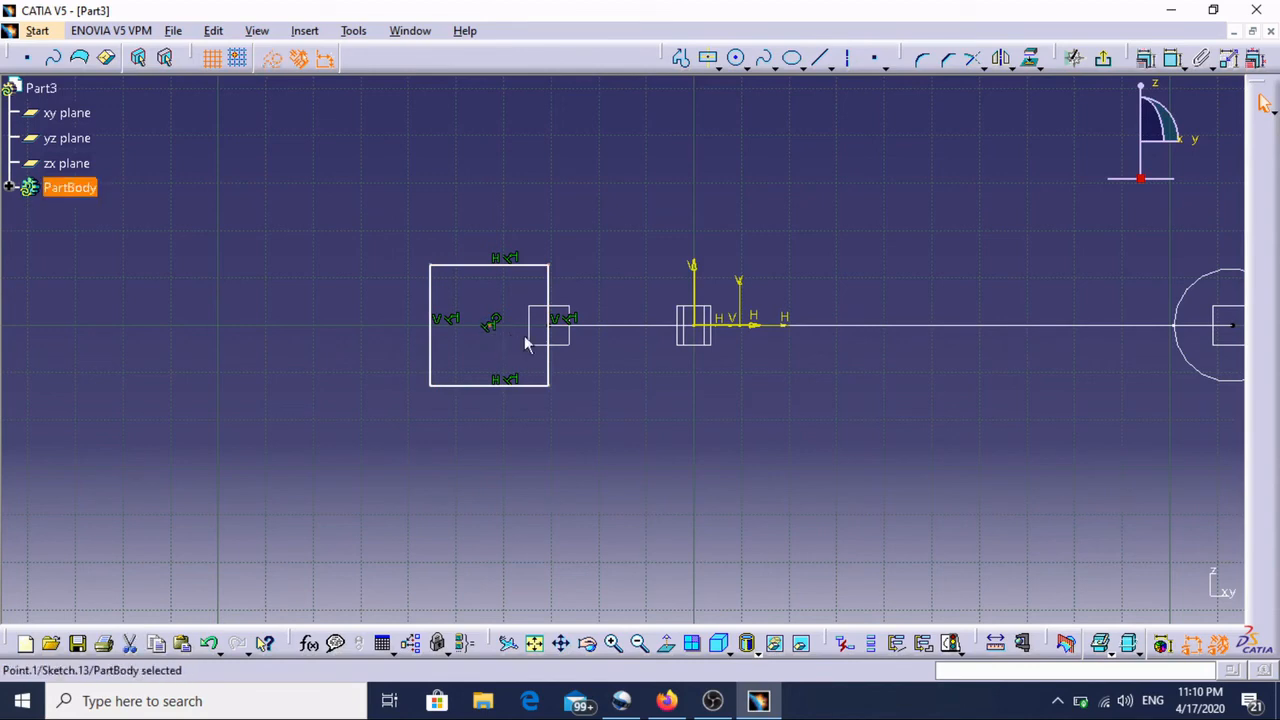
left_click(1173, 58)
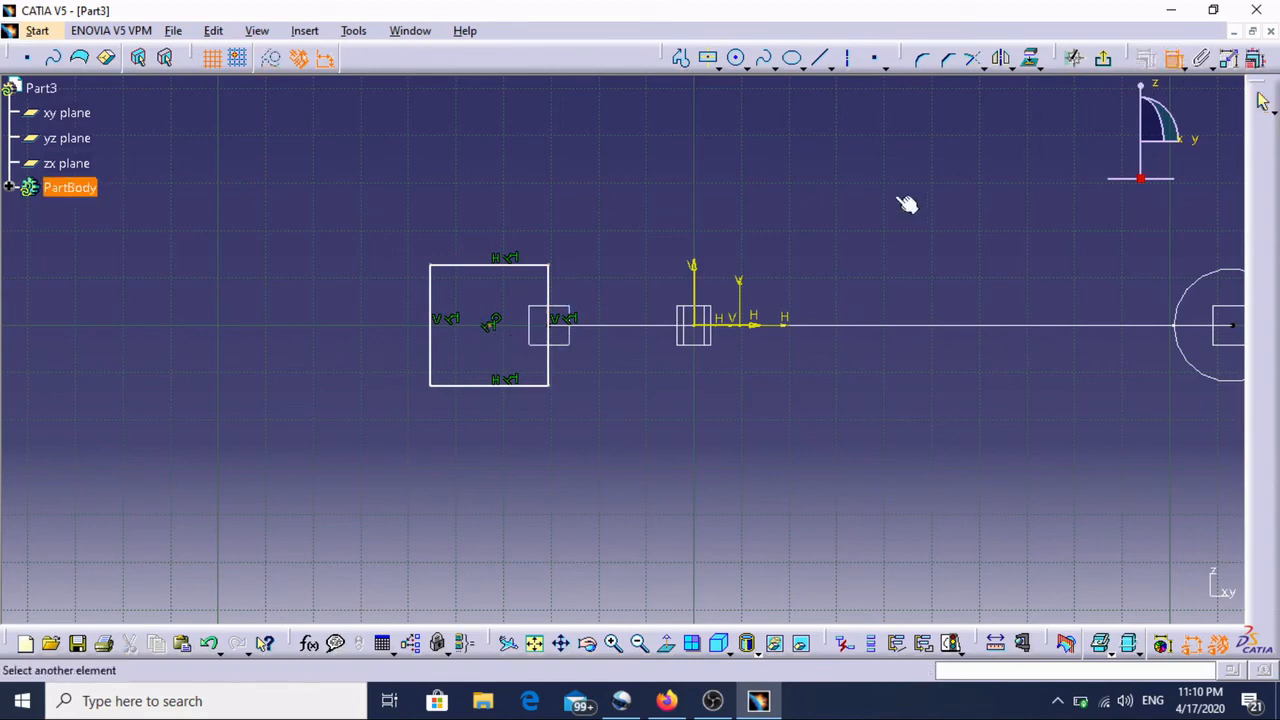
left_click(560, 336)
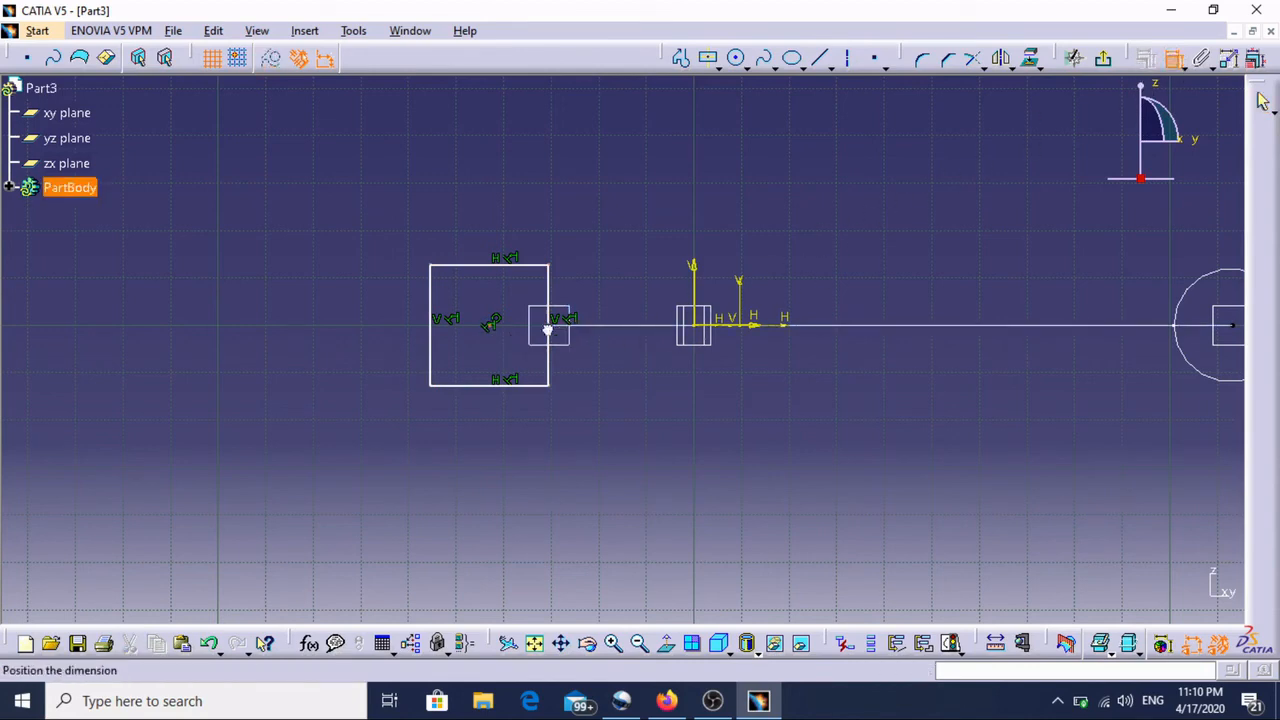
right_click(570, 345)
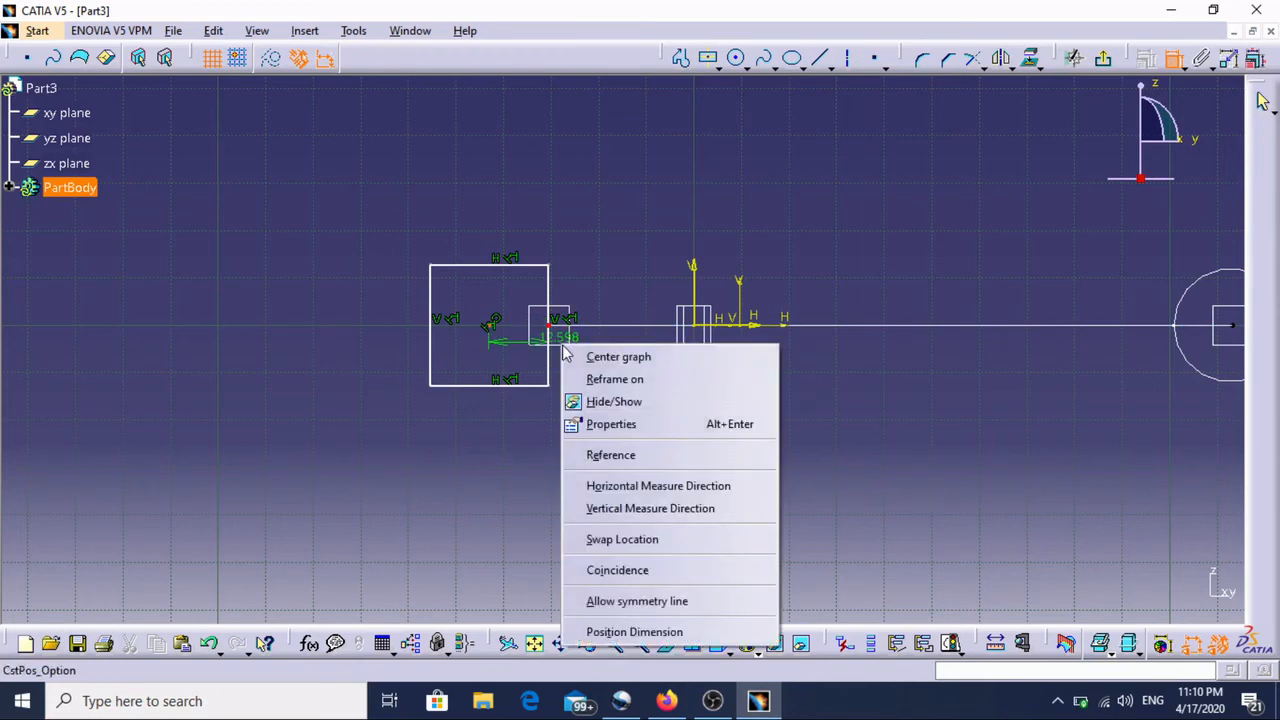
left_click(610, 569)
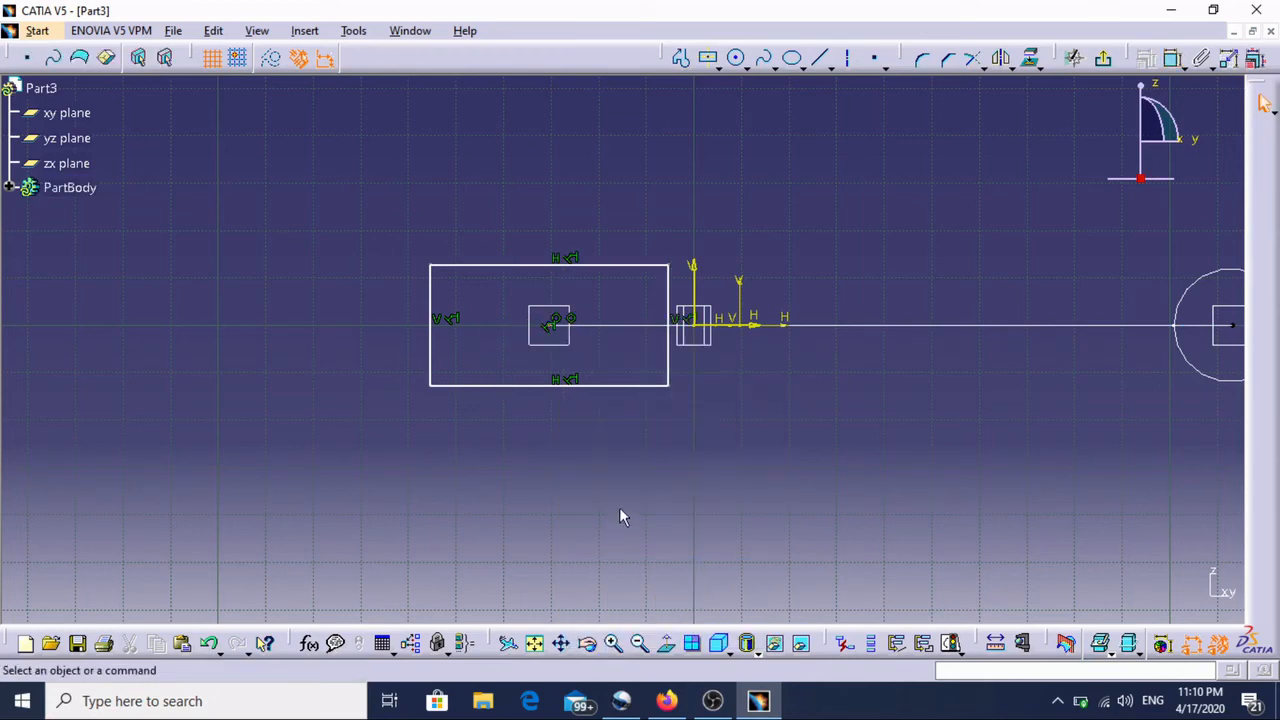
left_click_drag(590, 385, 590, 443)
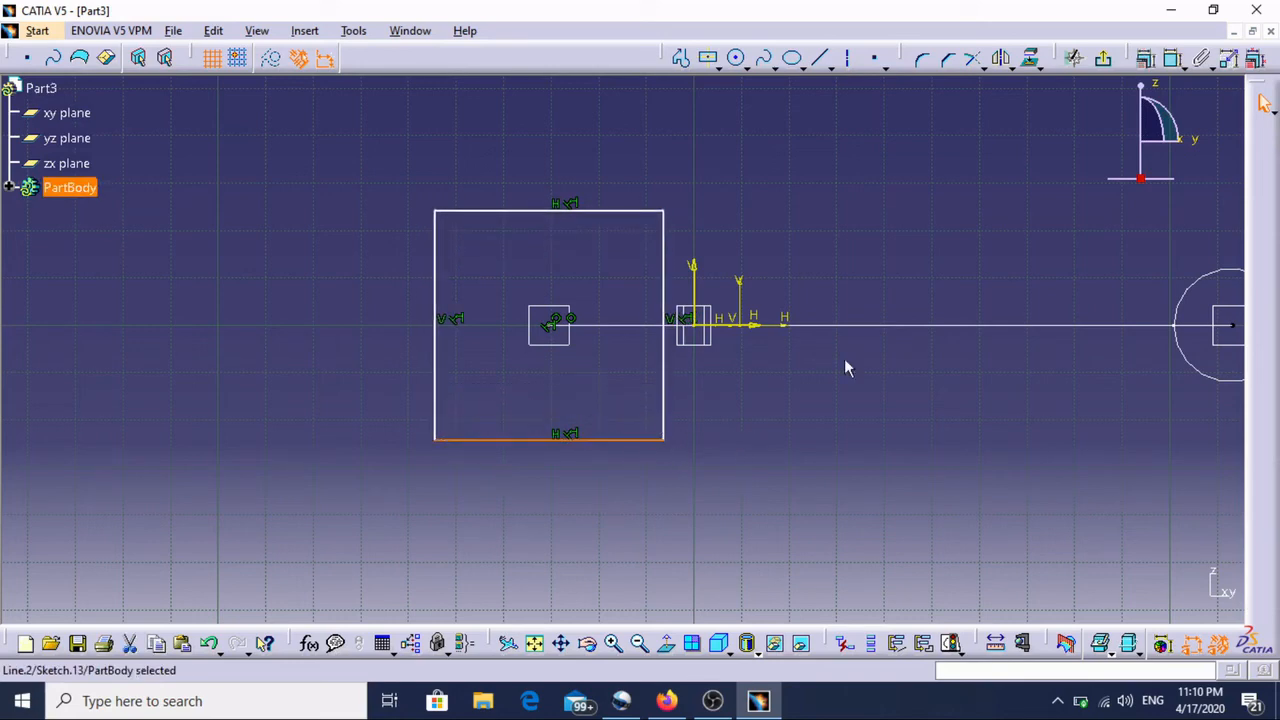
left_click(1103, 58)
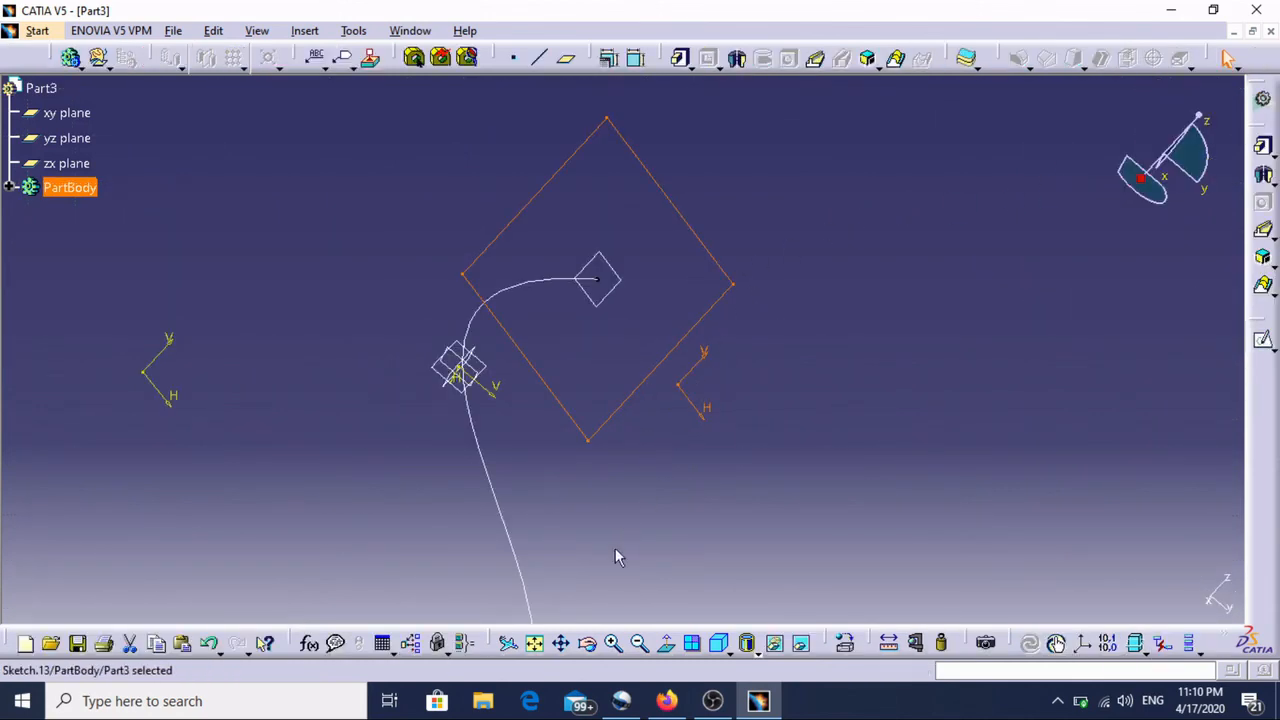
Start a Multi-Sections Solid with the square sketch on the -x end plane as its first section
left_click(640, 644)
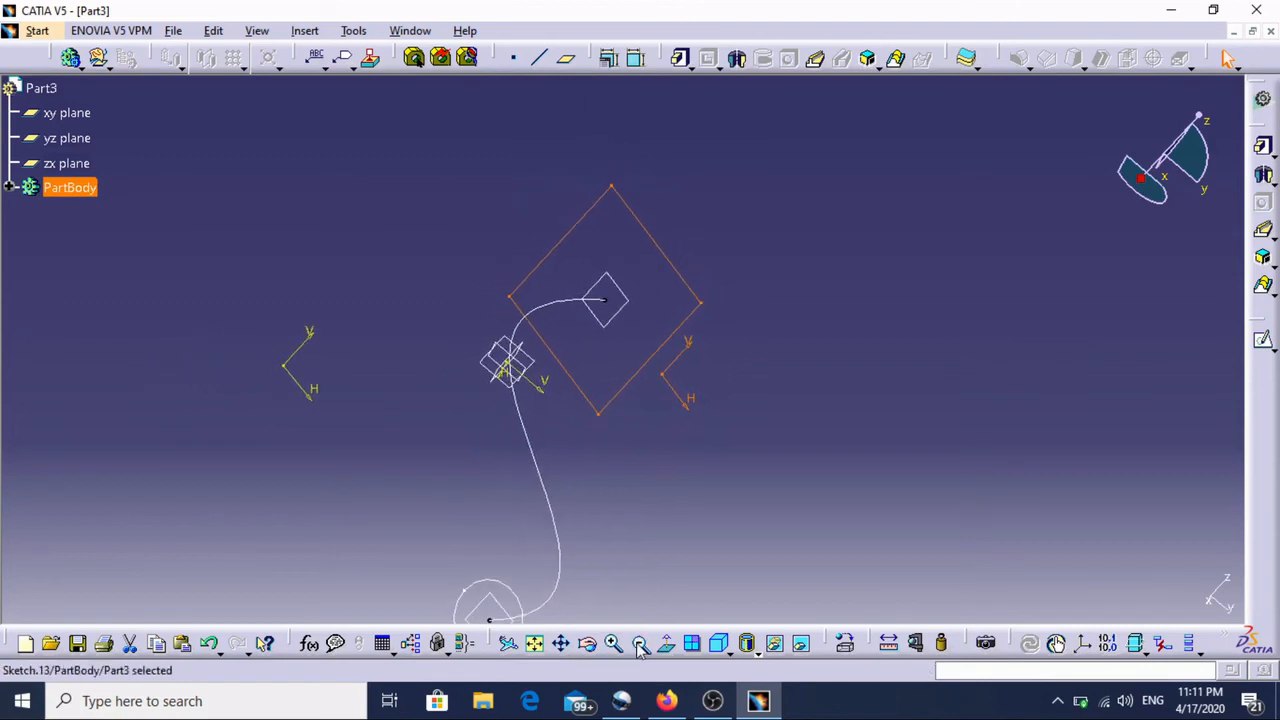
left_click(640, 644)
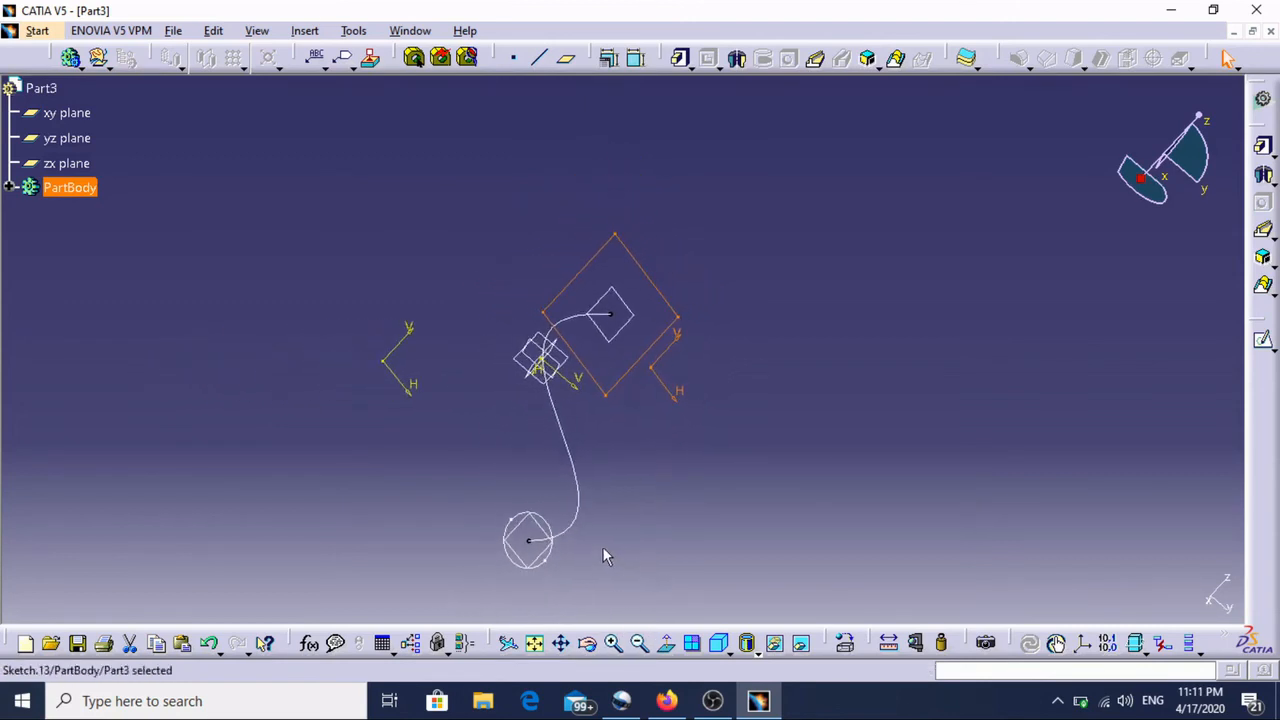
left_click(565, 399)
left_click(897, 60)
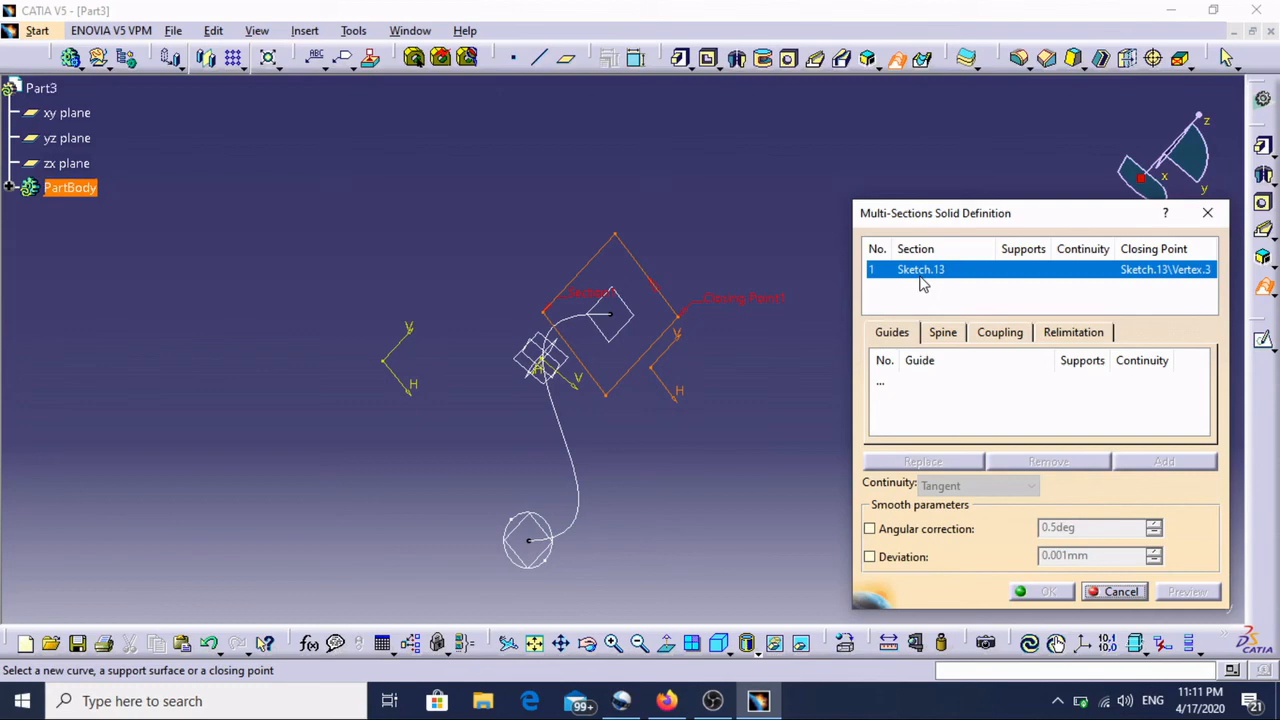
Try to assign the S-shaped spline as the spine of the multi-sections solid
left_click(943, 334)
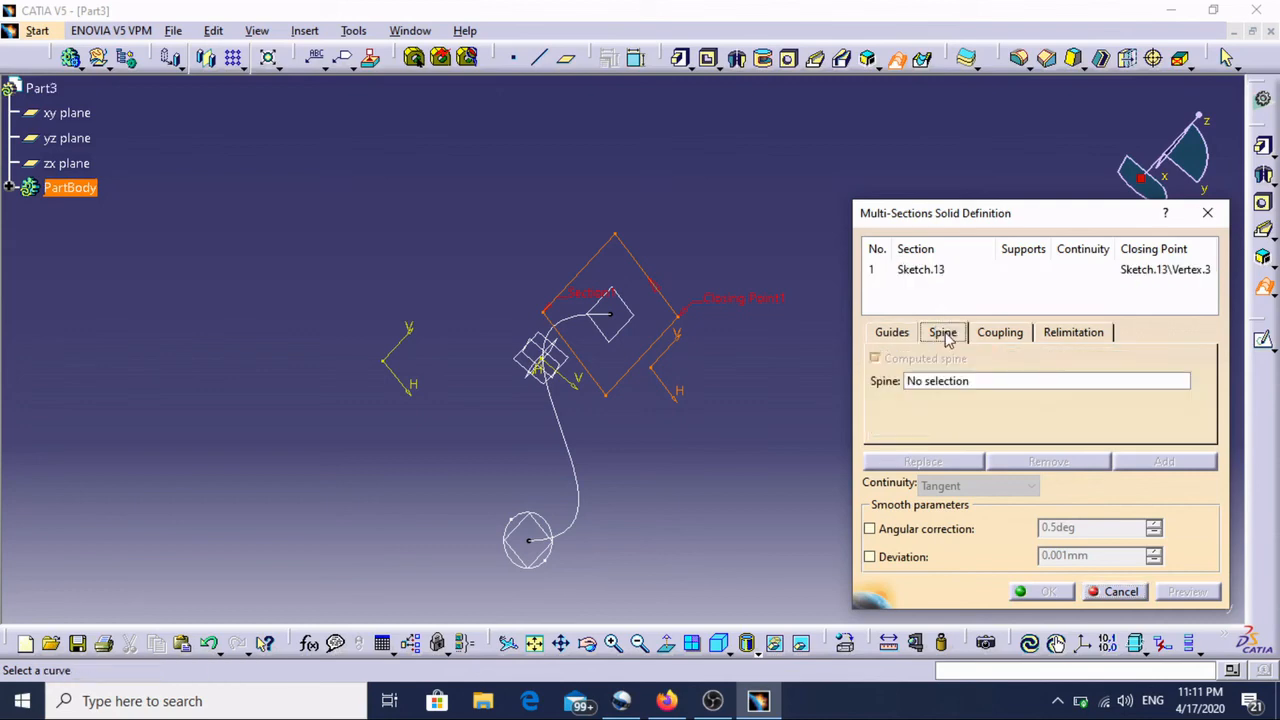
left_click(960, 386)
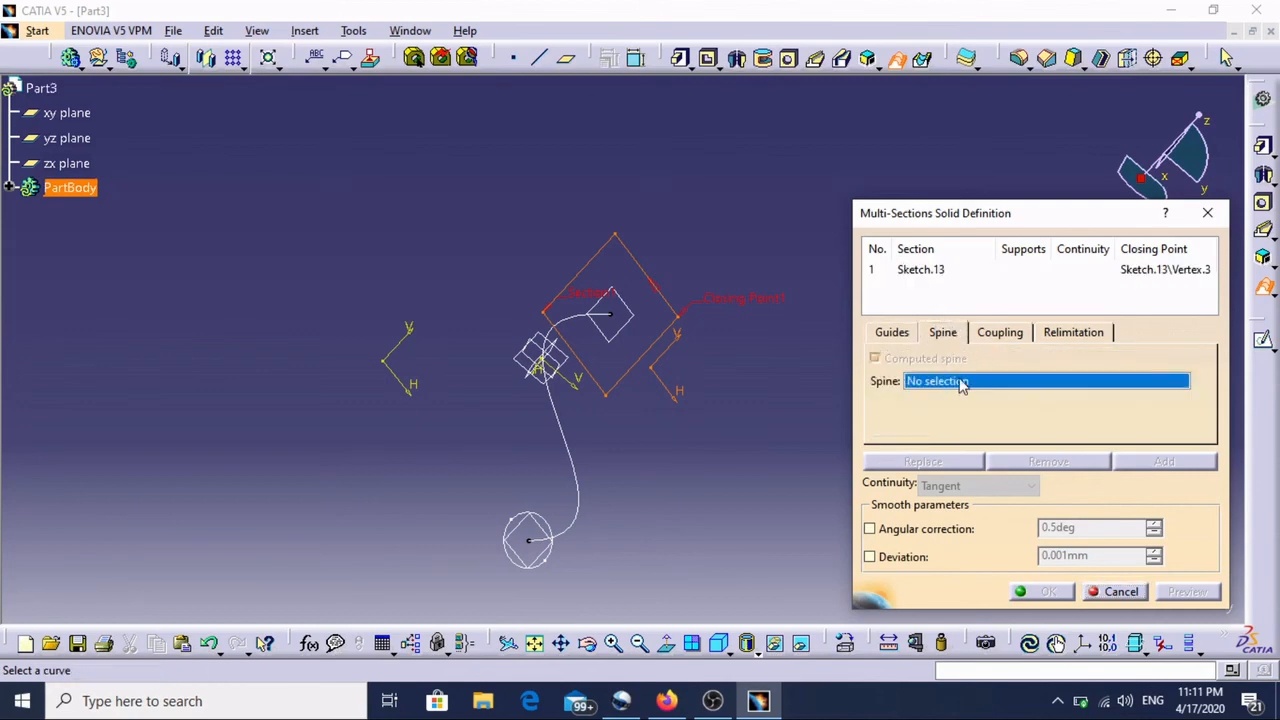
left_click(583, 470)
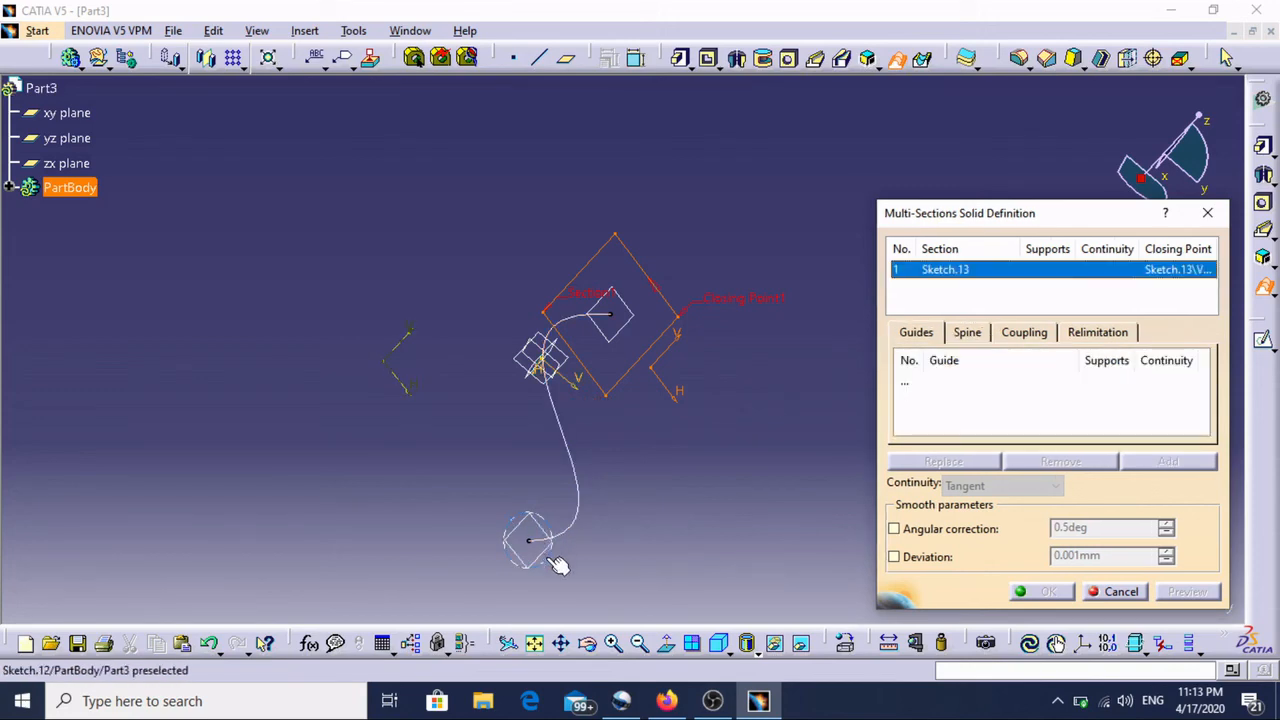
Add the circle sketch as the second section, set the sections coupling to Ratio, and create the multi-sections solid
left_click(563, 558)
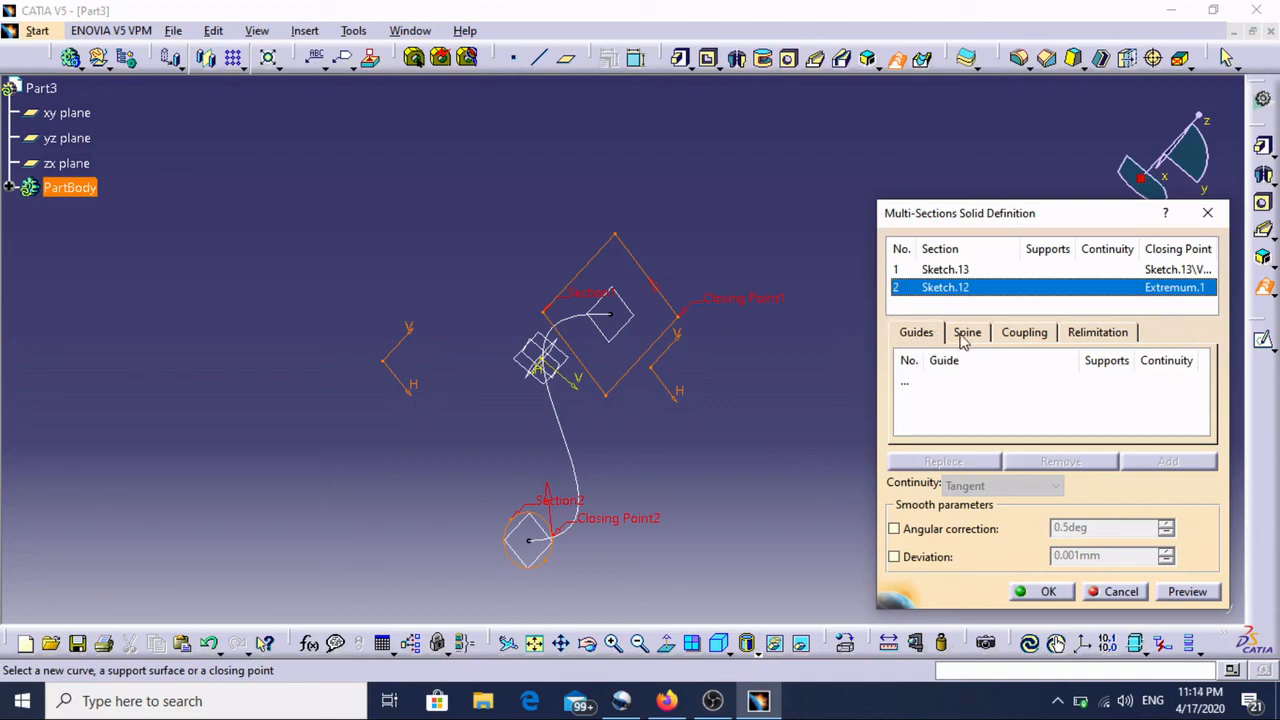
left_click(1020, 336)
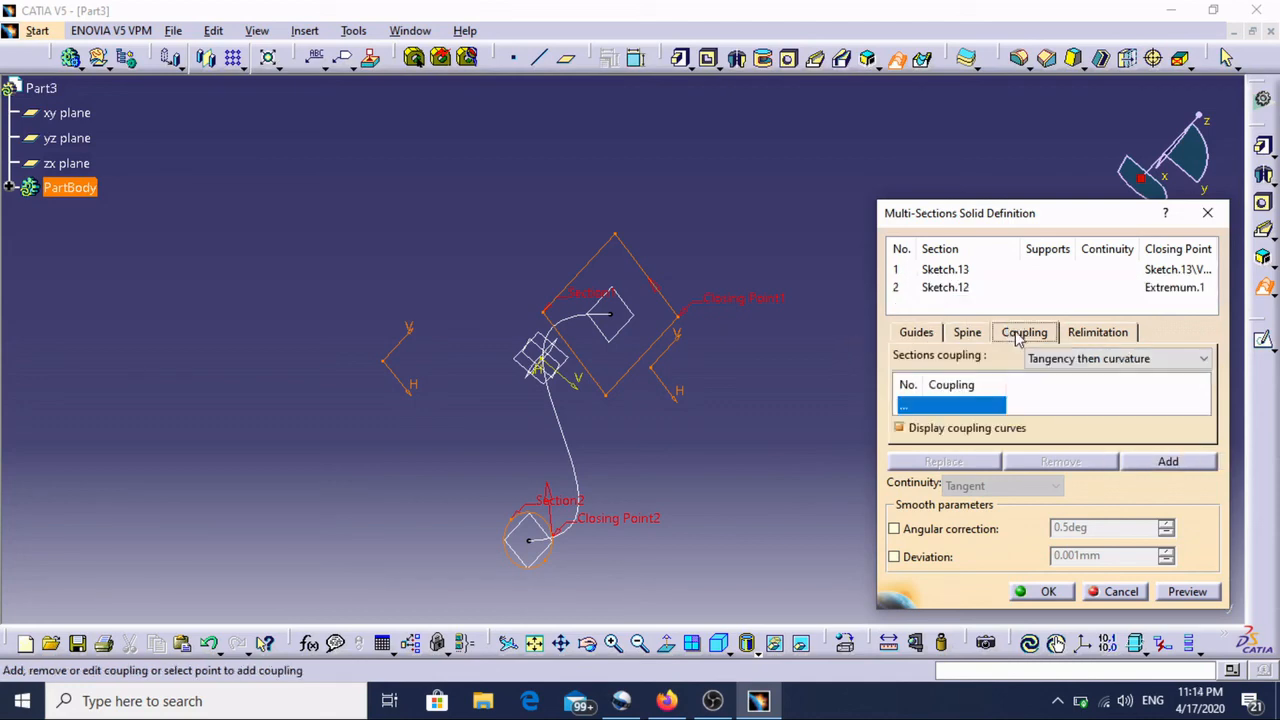
left_click(1128, 366)
left_click(1066, 379)
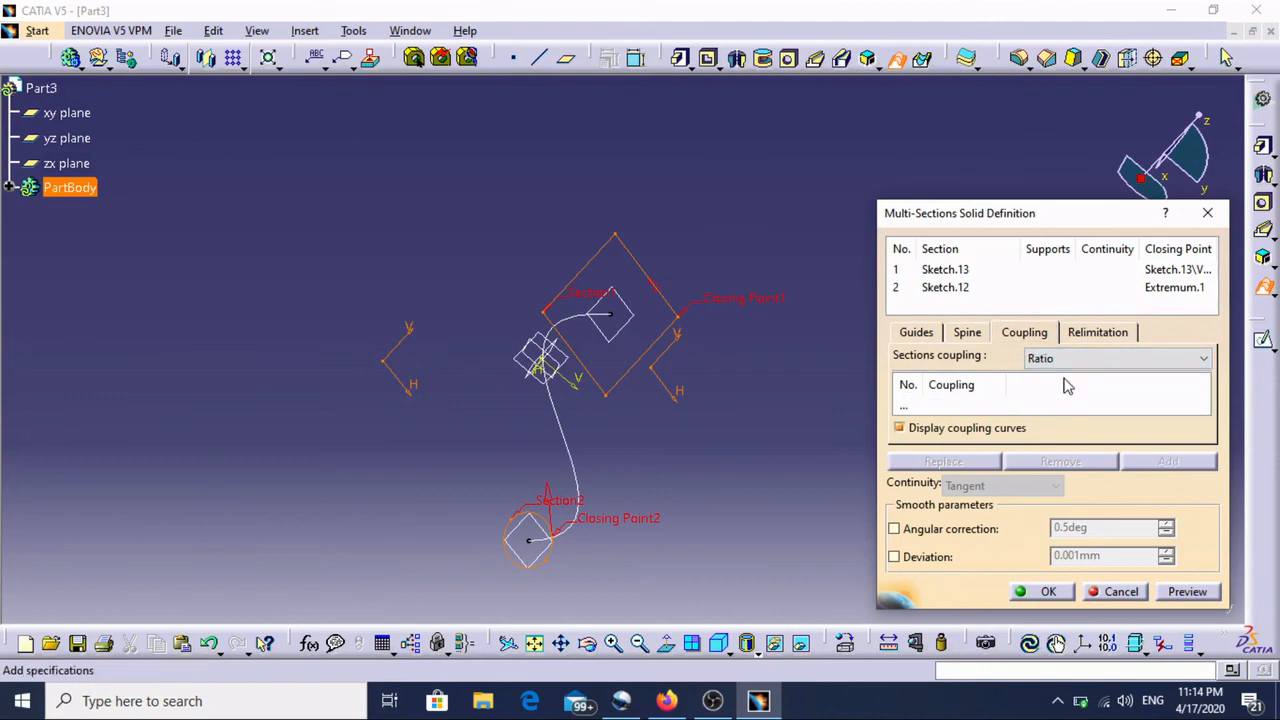
left_click(1046, 592)
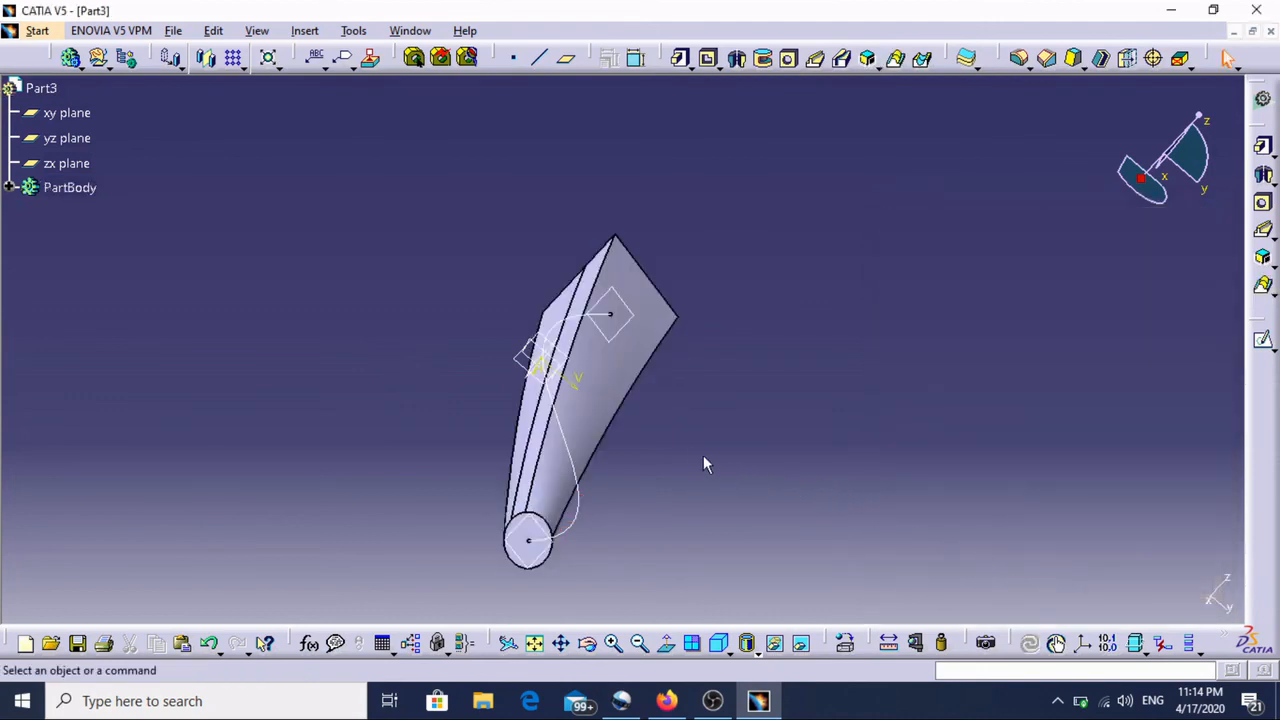
Edit the multi-sections solid to use the S-shaped spline sketch as its spine and apply the change
middle_click_drag(683, 449, 574, 366)
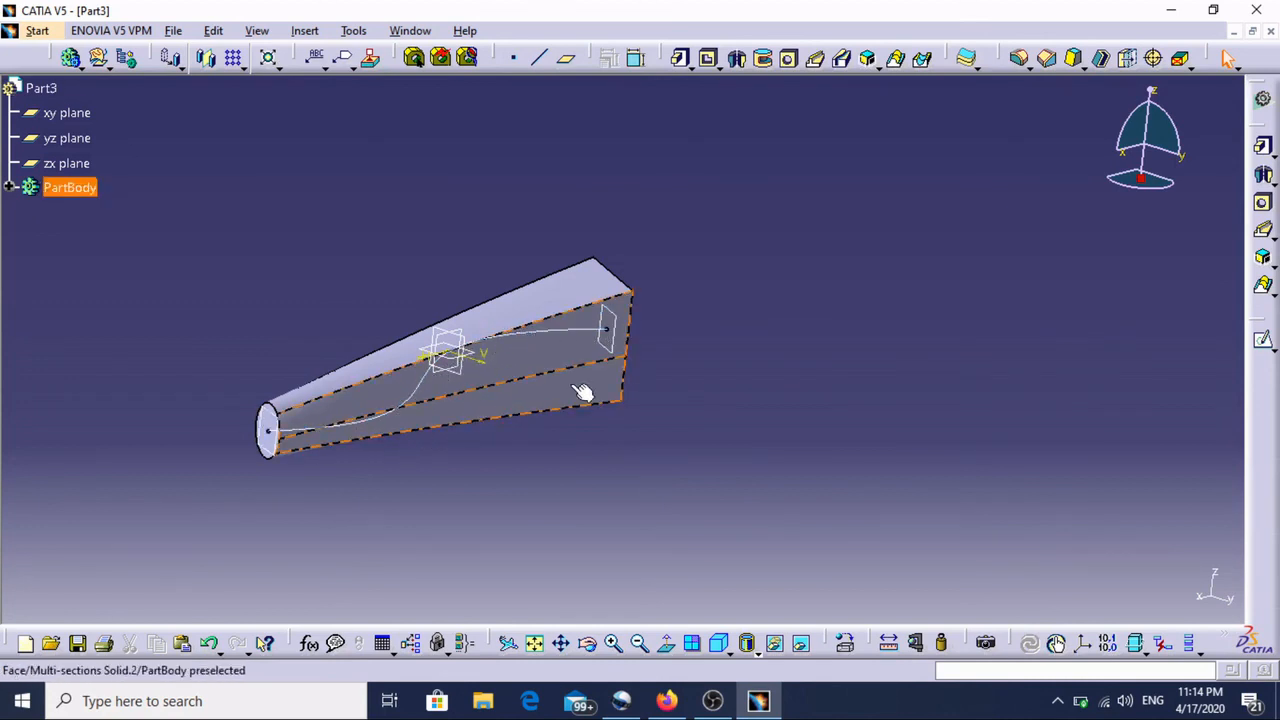
double_click(583, 337)
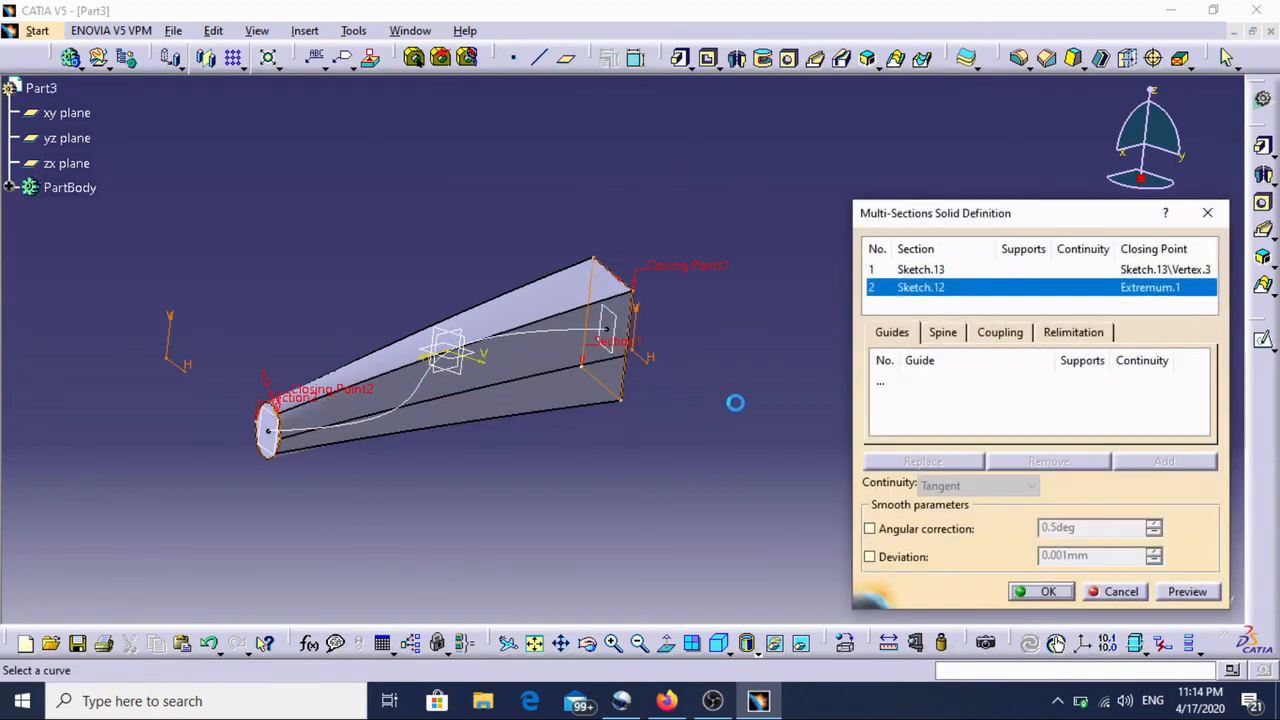
left_click(943, 333)
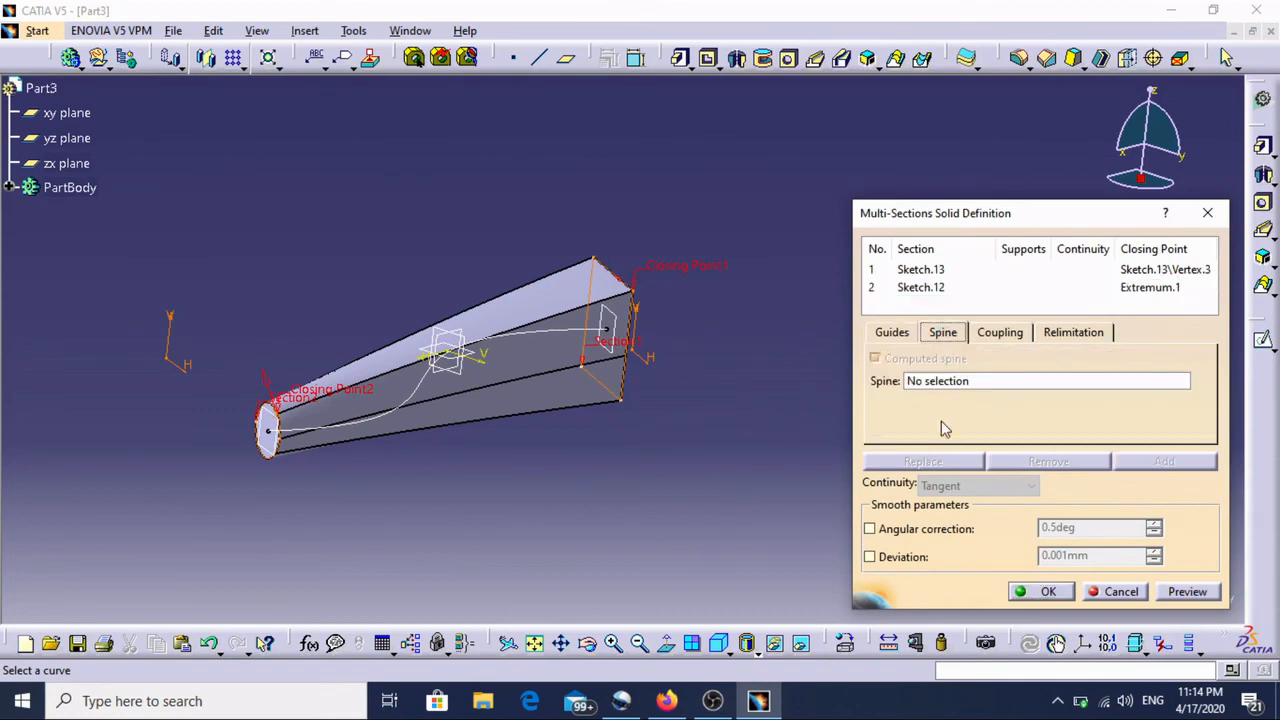
left_click(955, 381)
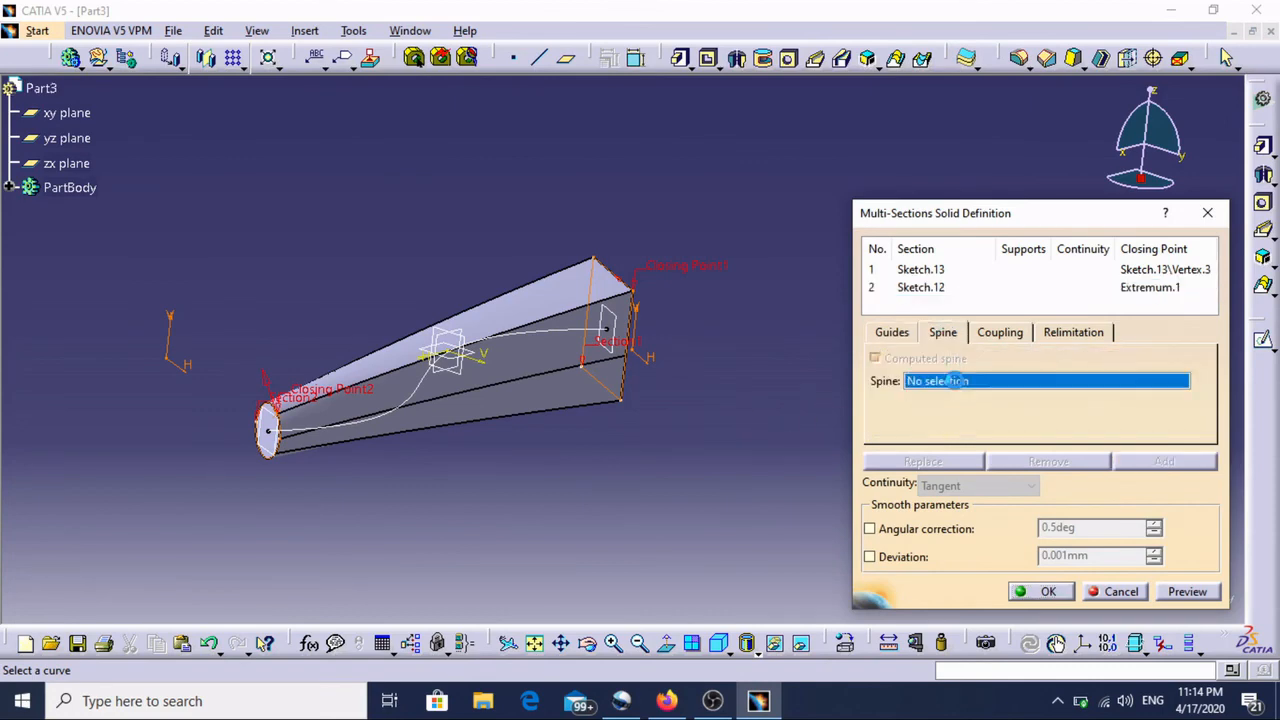
left_click(537, 332)
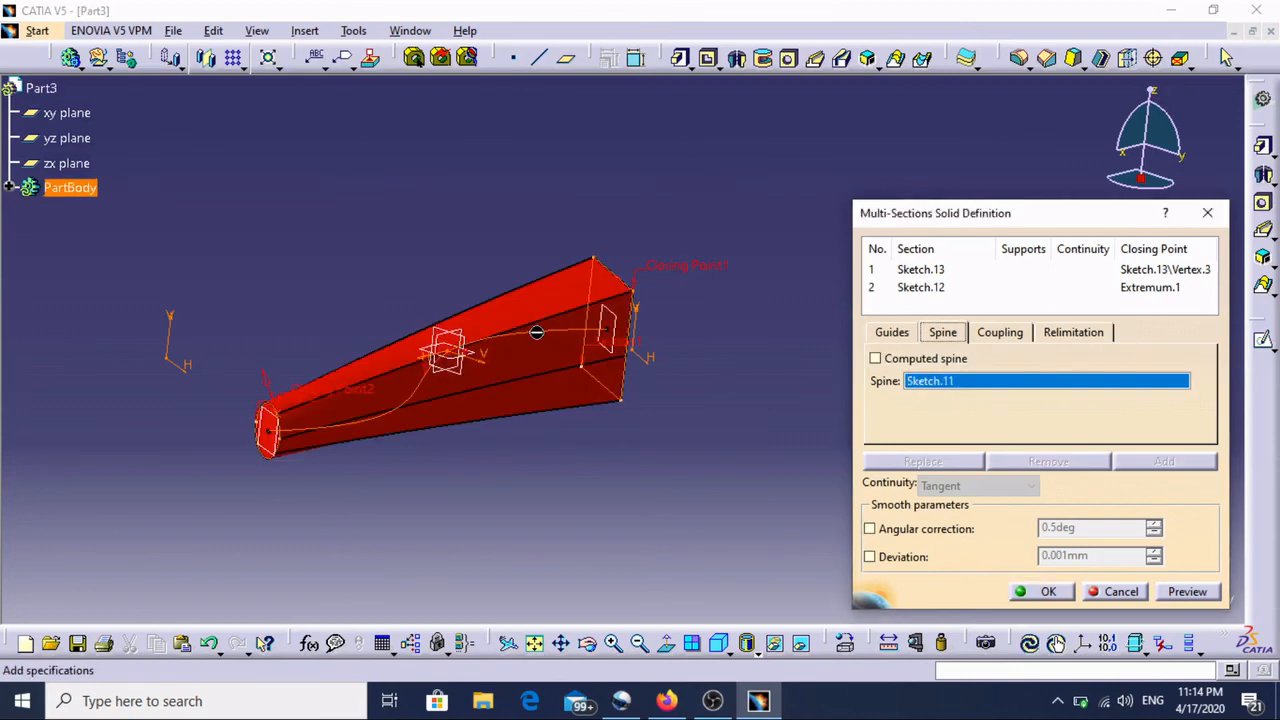
left_click(1047, 592)
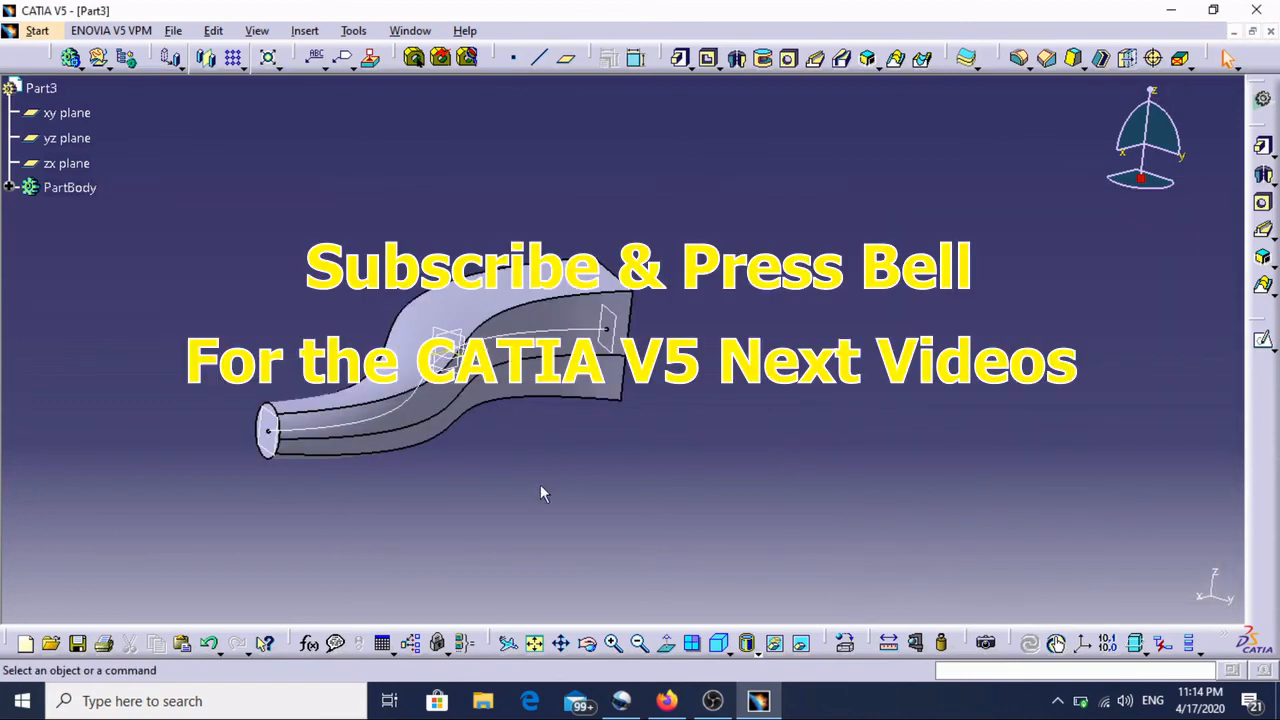
middle_click_drag(640, 400, 494, 181)
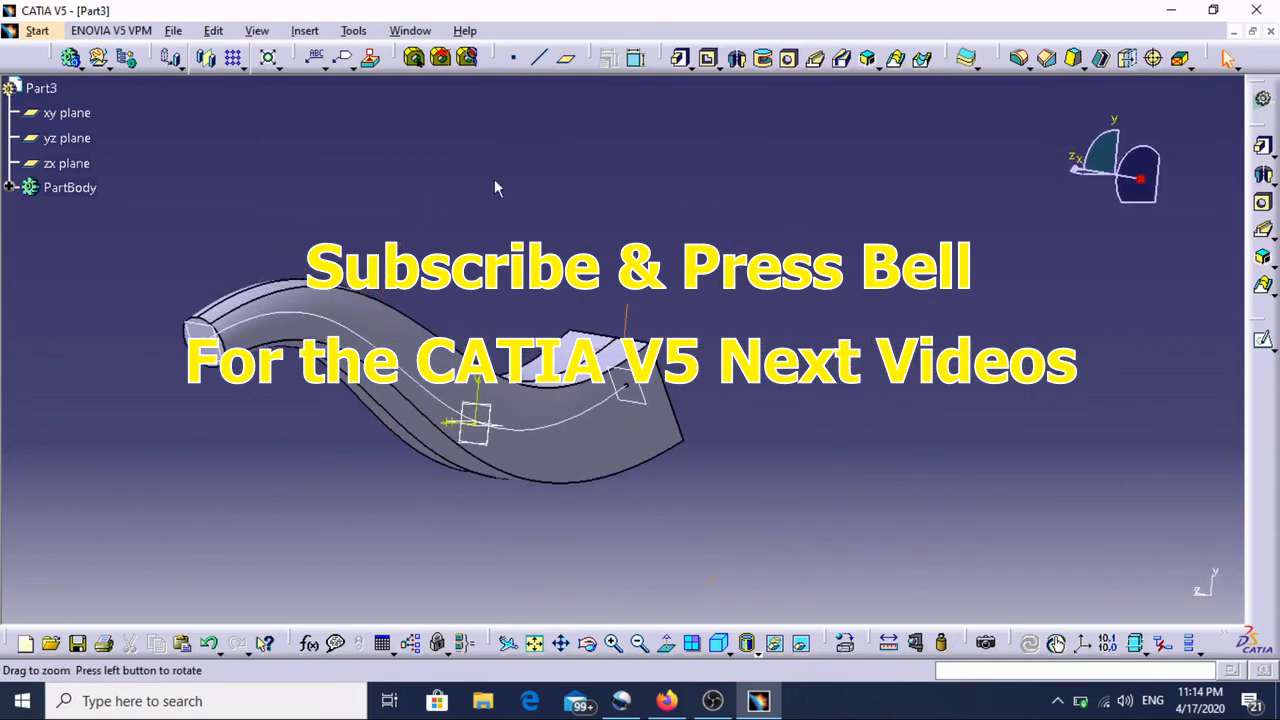